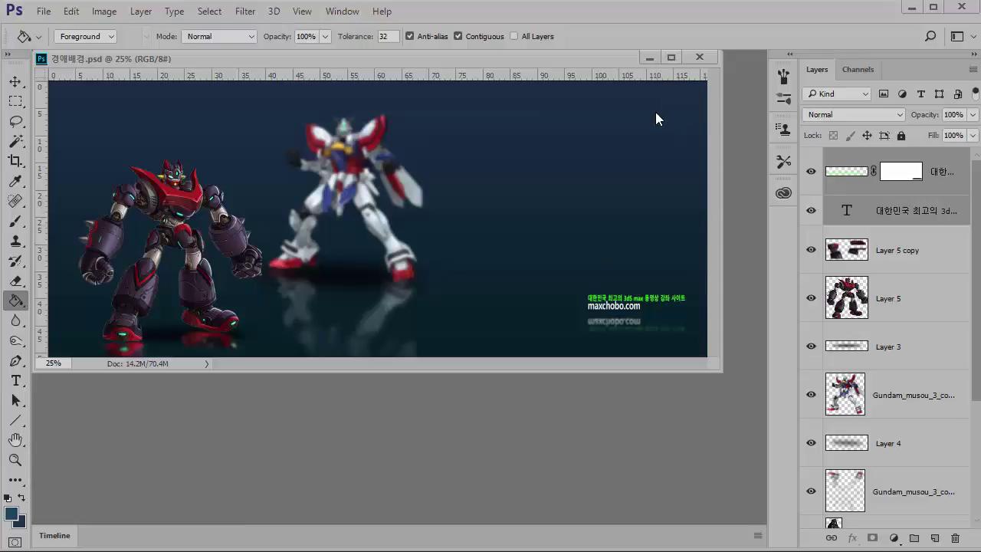
Check the monitor's resolution in the advanced Windows display settings, and return to the open document.
{"action": "left_click", "coordinate": [910, 9]}
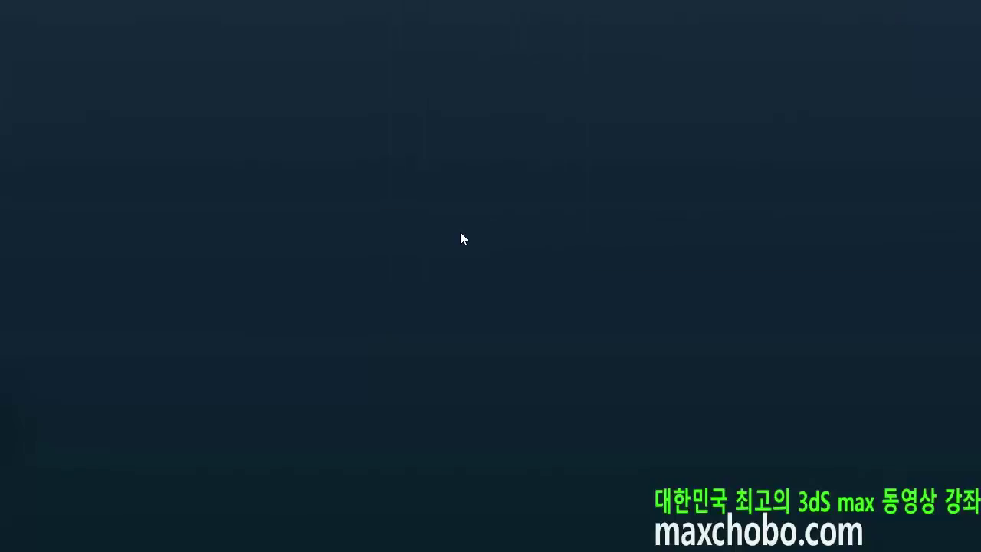
{"action": "right_click", "coordinate": [373, 166]}
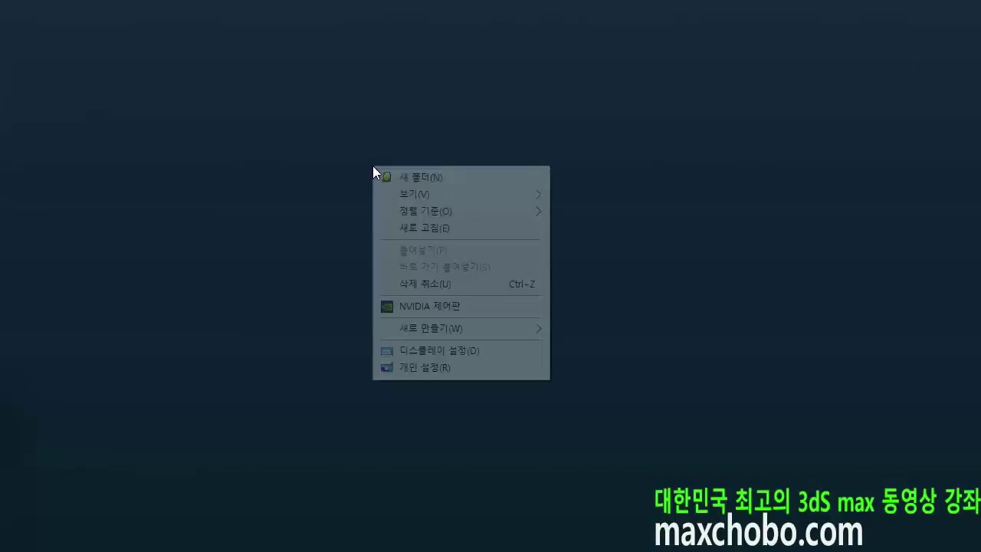
{"action": "left_click", "coordinate": [426, 353]}
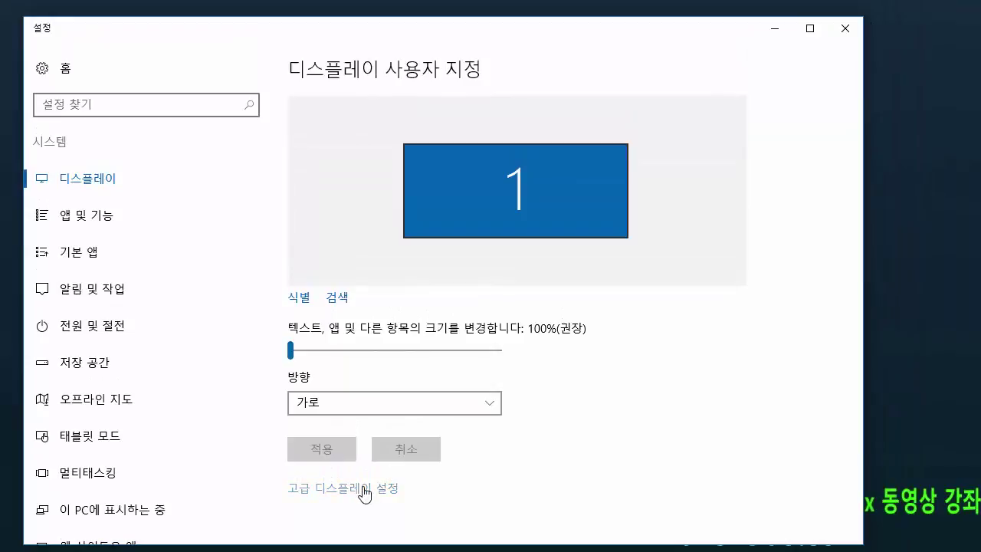
{"action": "left_click", "coordinate": [368, 488]}
{"action": "scroll", "coordinate": [153, 513], "scroll_direction": "down", "scroll_amount": 3}
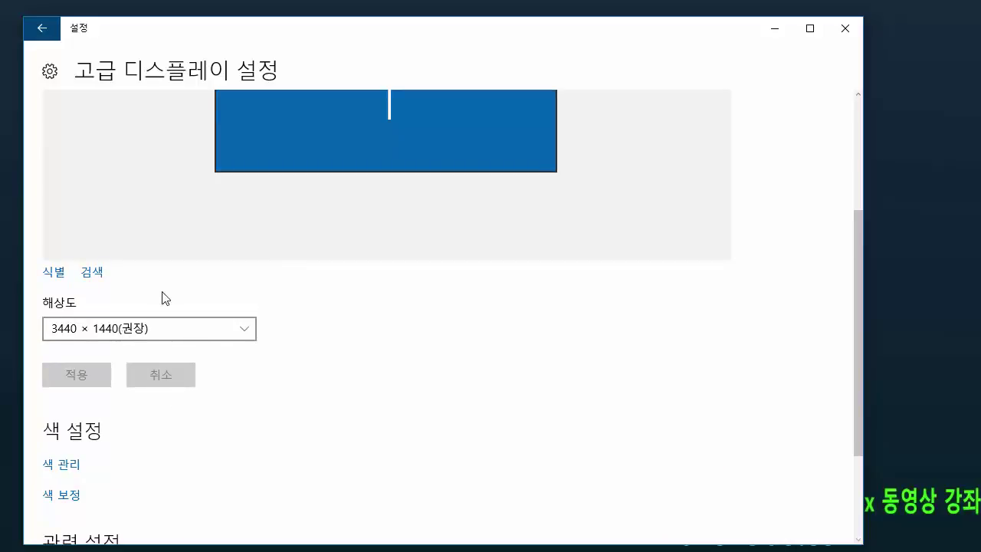
{"action": "left_click", "coordinate": [843, 30]}
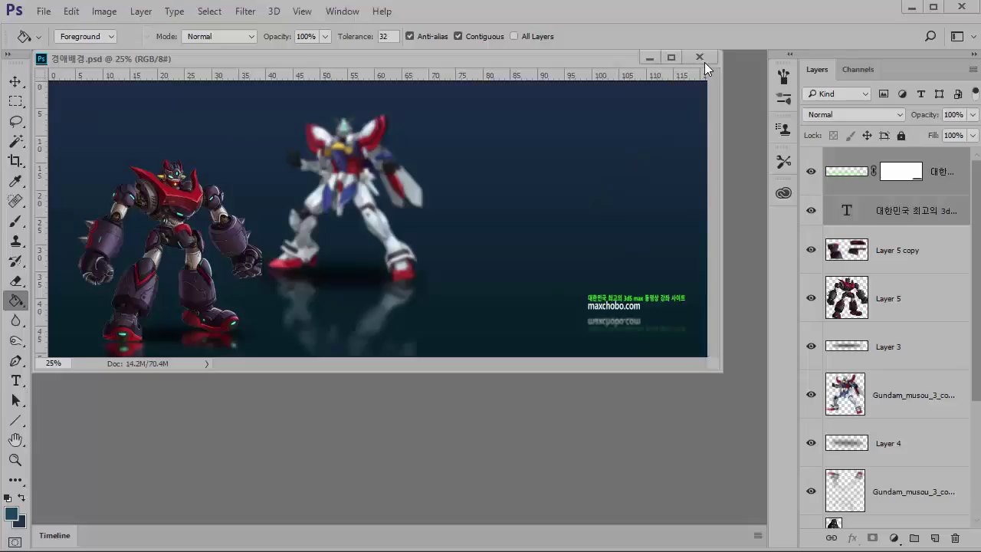
Close 경애배경.psd and create a new 3440 x 1440 pixel document at 72 pixels/inch with a white background.
{"action": "left_click", "coordinate": [699, 57]}
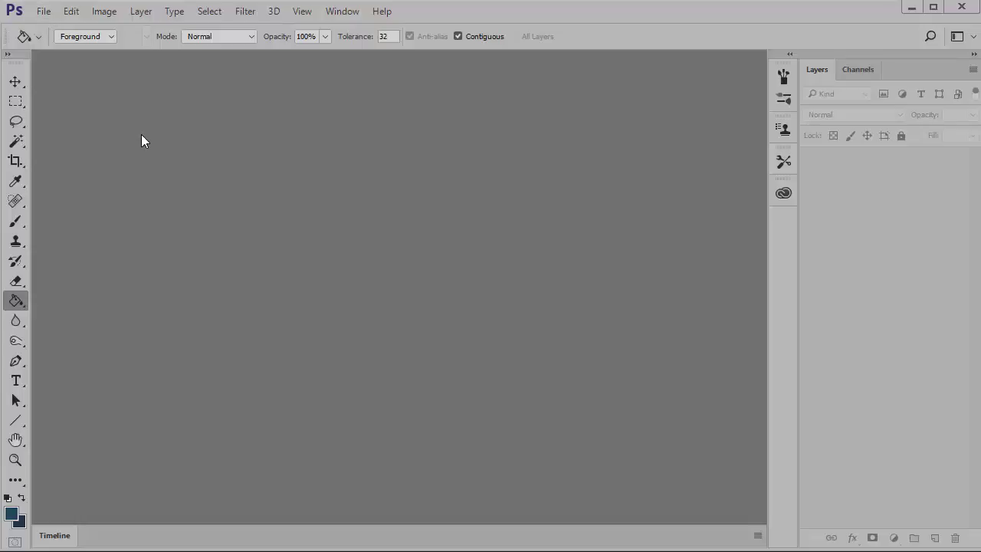
{"action": "left_click", "coordinate": [44, 11]}
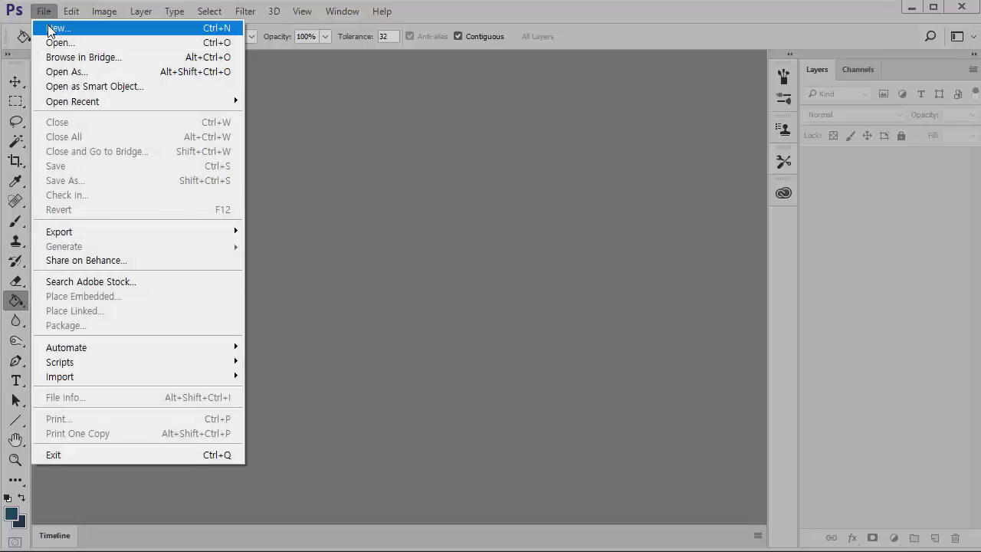
{"action": "left_click", "coordinate": [50, 29]}
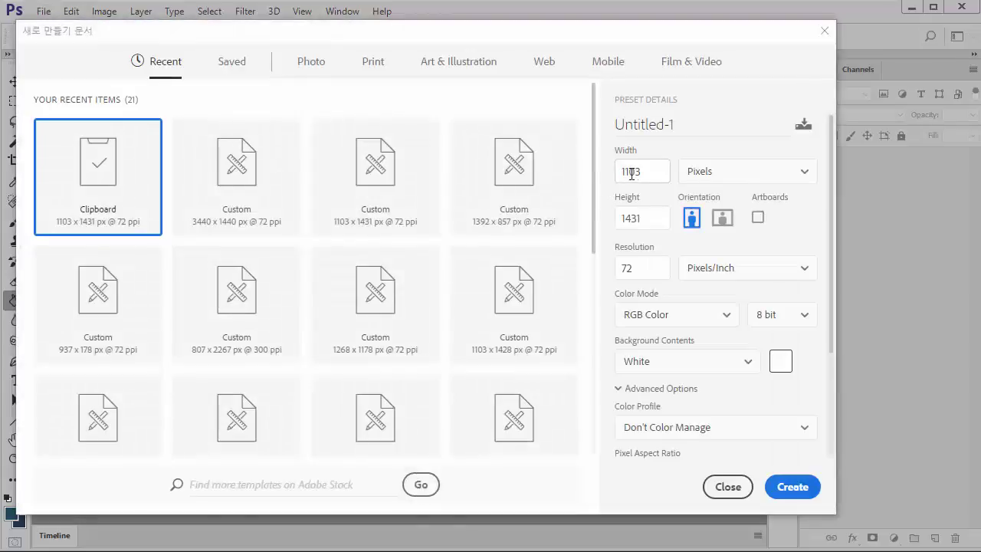
{"action": "double_click", "coordinate": [631, 173]}
{"action": "type", "text": "3"}
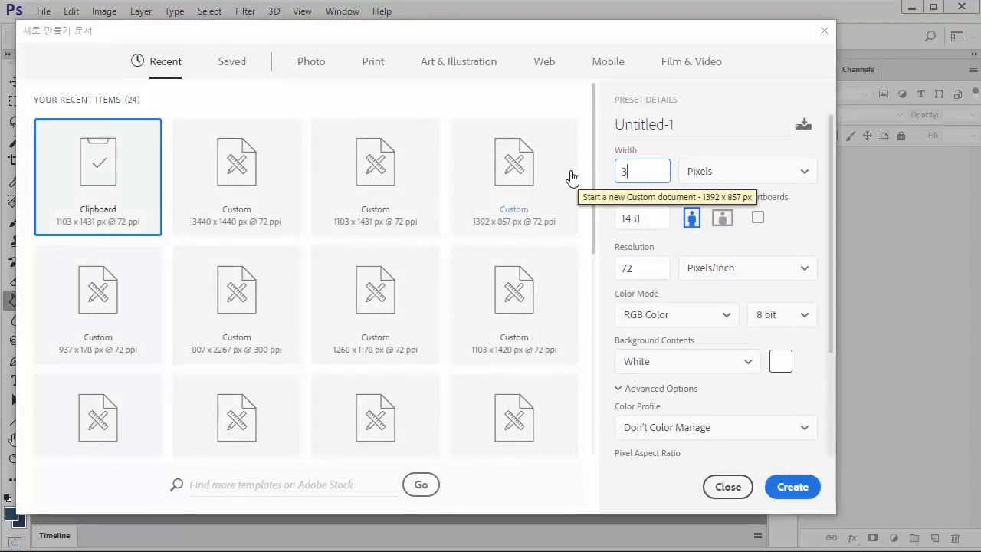
{"action": "type", "text": "440"}
{"action": "double_click", "coordinate": [629, 218]}
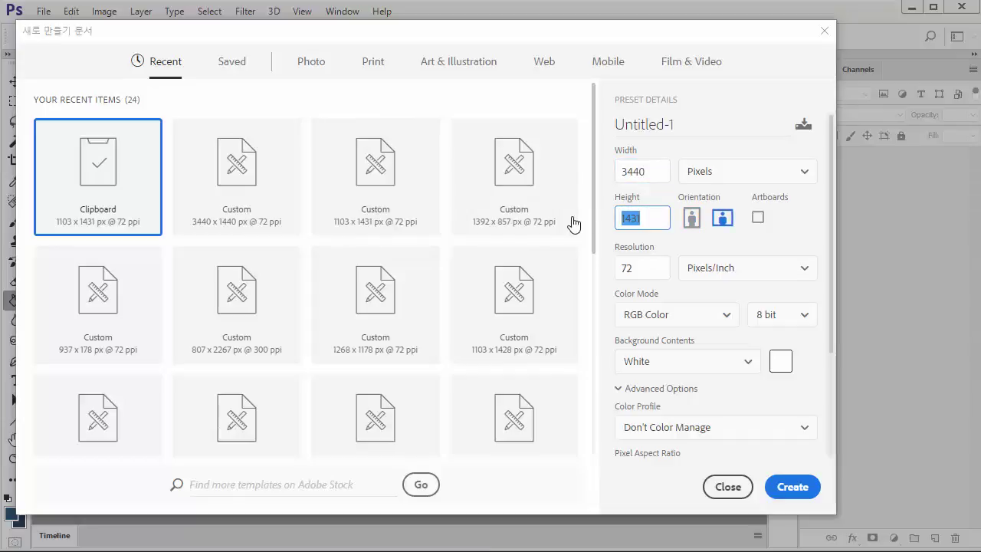
{"action": "type", "text": "1440"}
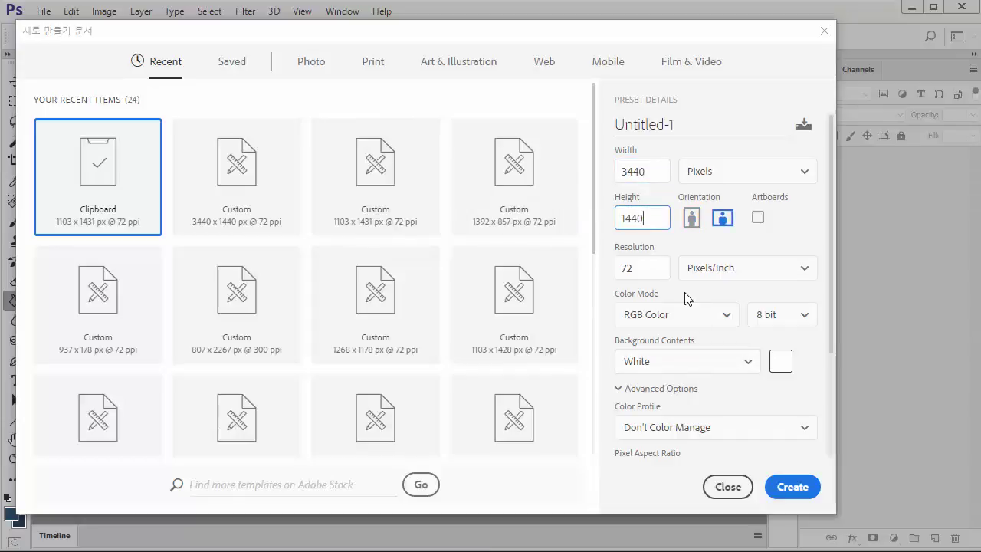
{"action": "left_click_drag", "start_coordinate": [642, 268], "coordinate": [610, 274]}
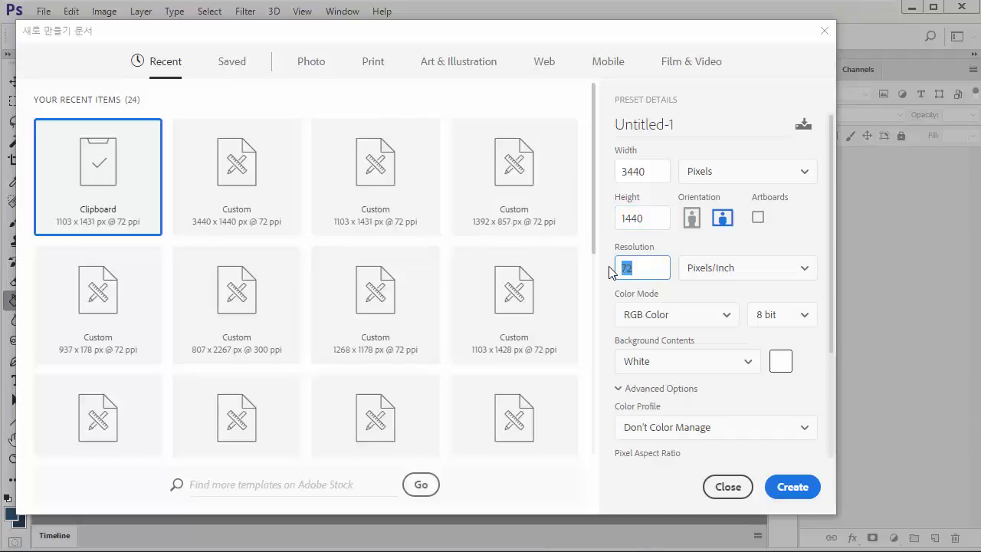
{"action": "left_click", "coordinate": [790, 490]}
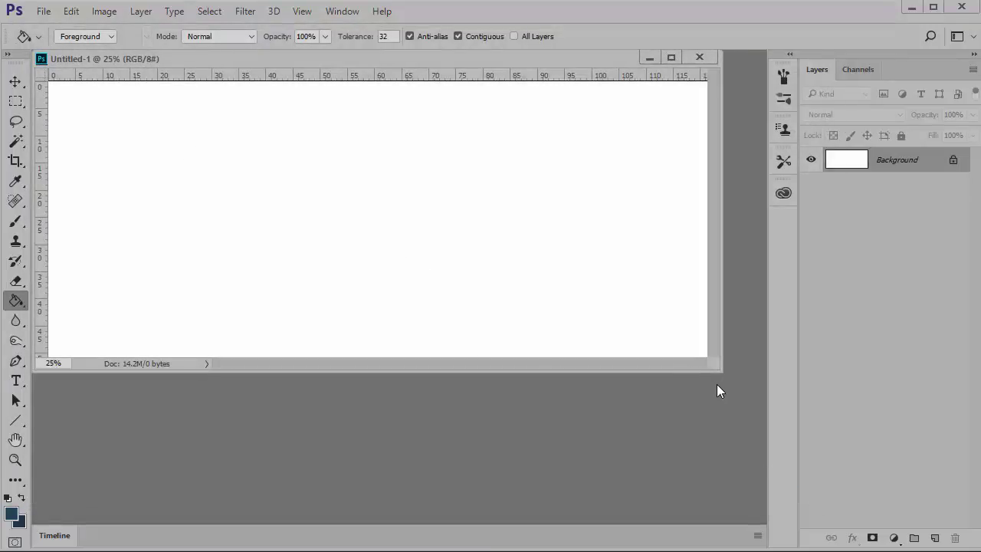
{"action": "left_click_drag", "start_coordinate": [716, 369], "coordinate": [732, 398]}
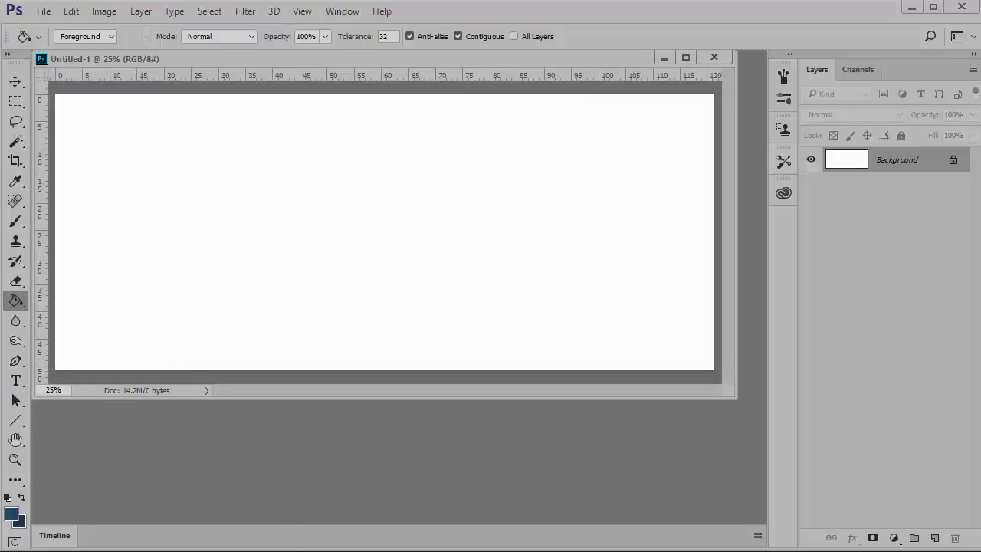
Fill the canvas with a vertical linear gradient from foreground colour #1b445a at the top to background colour #1d3145 at the bottom.
{"action": "left_click", "coordinate": [12, 514]}
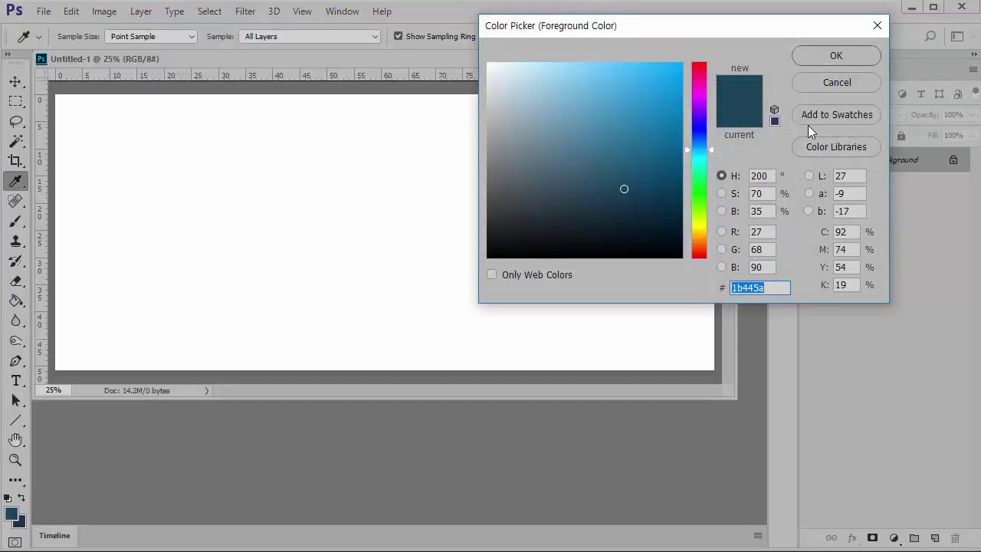
{"action": "left_click", "coordinate": [830, 82]}
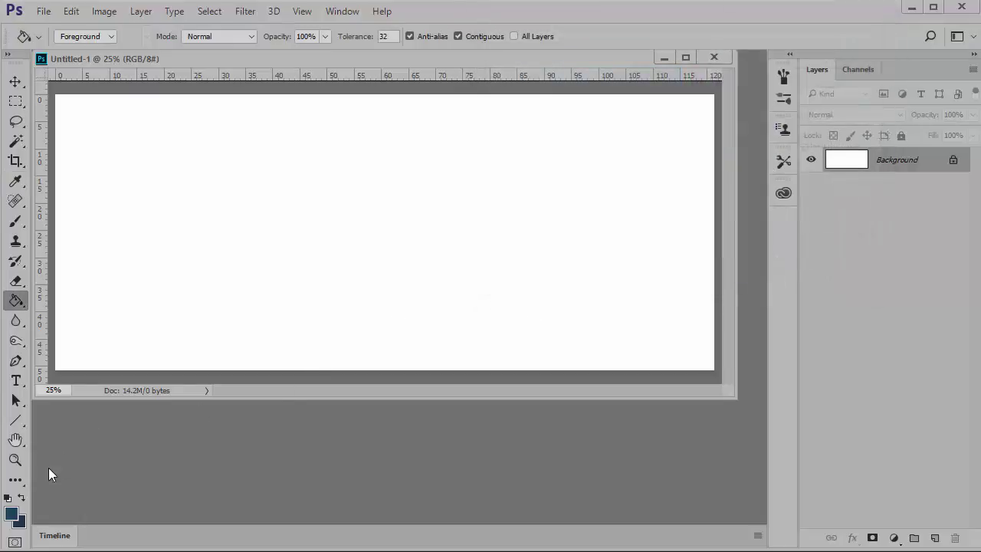
{"action": "left_click", "coordinate": [23, 524]}
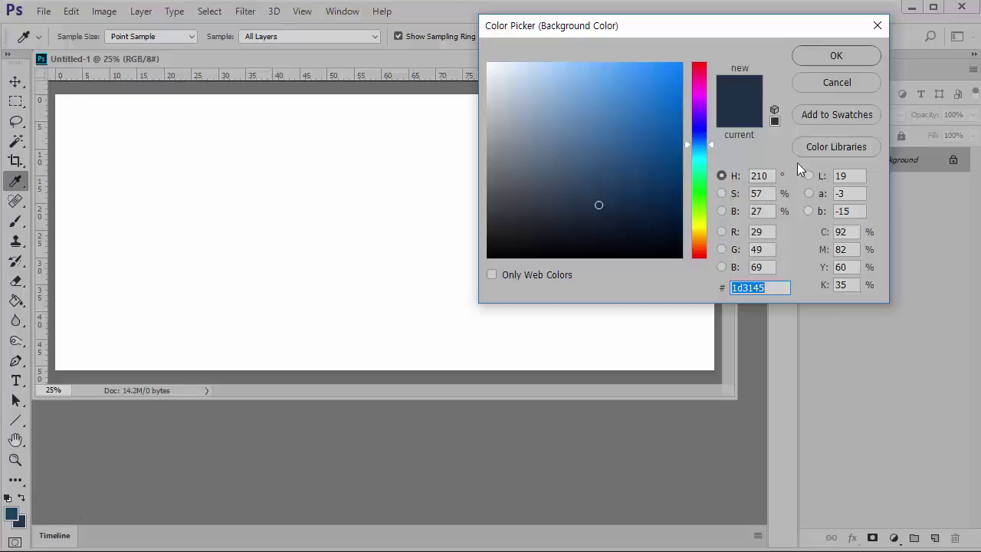
{"action": "left_click", "coordinate": [816, 55]}
{"action": "key", "text": "g"}
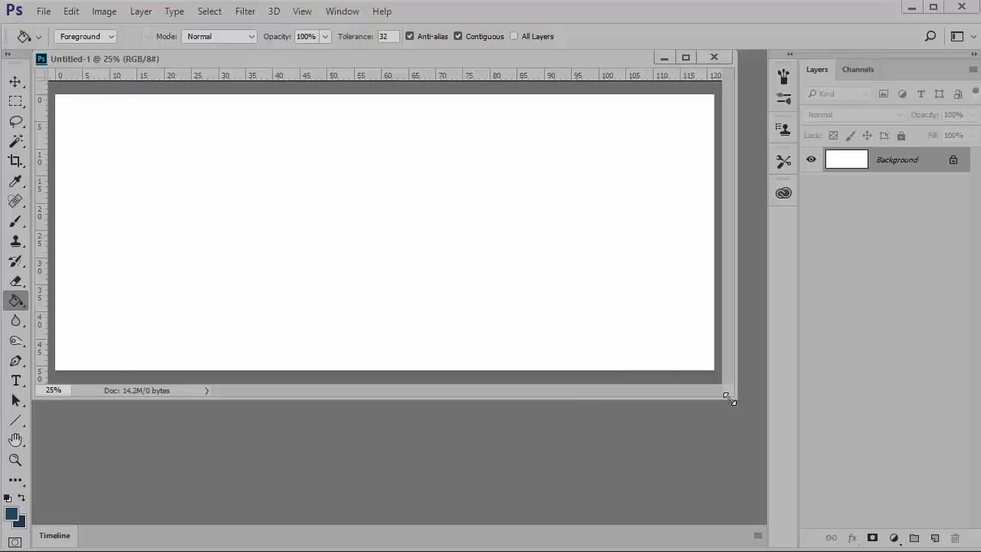
{"action": "left_click_drag", "start_coordinate": [728, 398], "coordinate": [758, 454]}
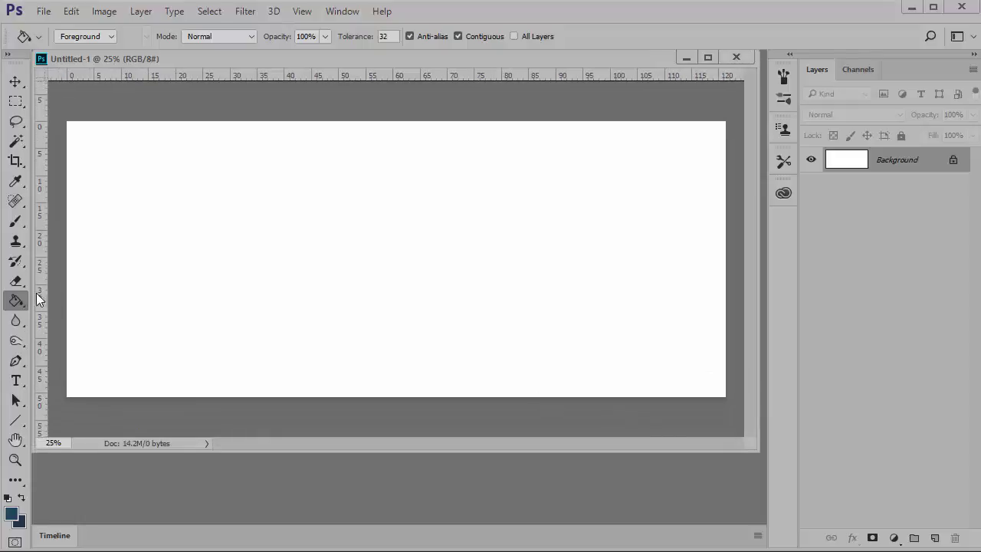
{"action": "right_click", "coordinate": [11, 304]}
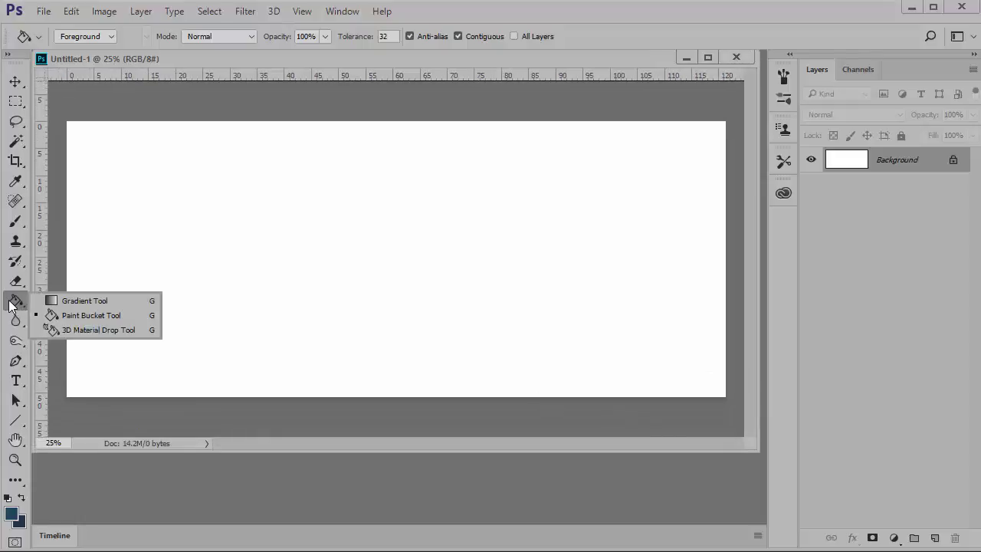
{"action": "left_click", "coordinate": [65, 301]}
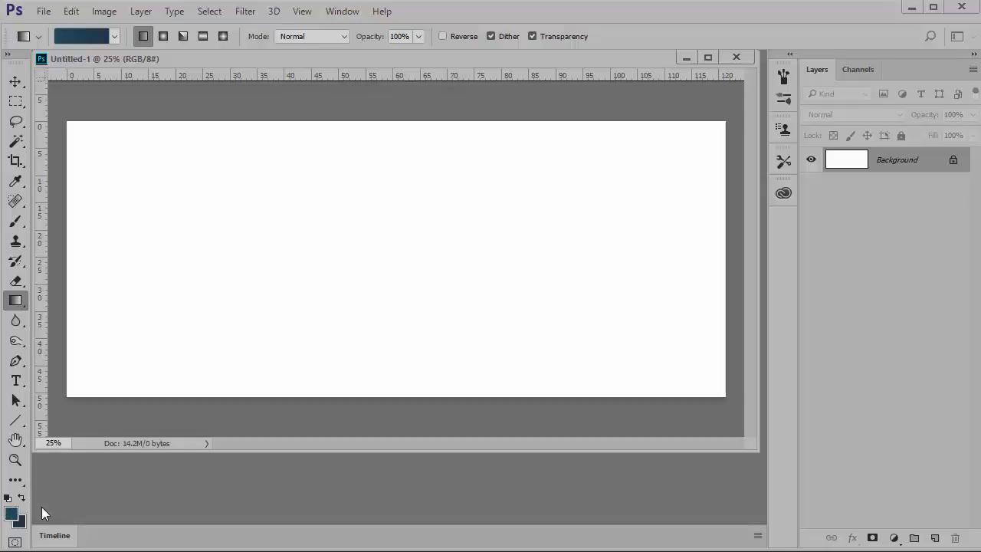
{"action": "left_click_drag", "start_coordinate": [393, 123], "coordinate": [396, 396]}
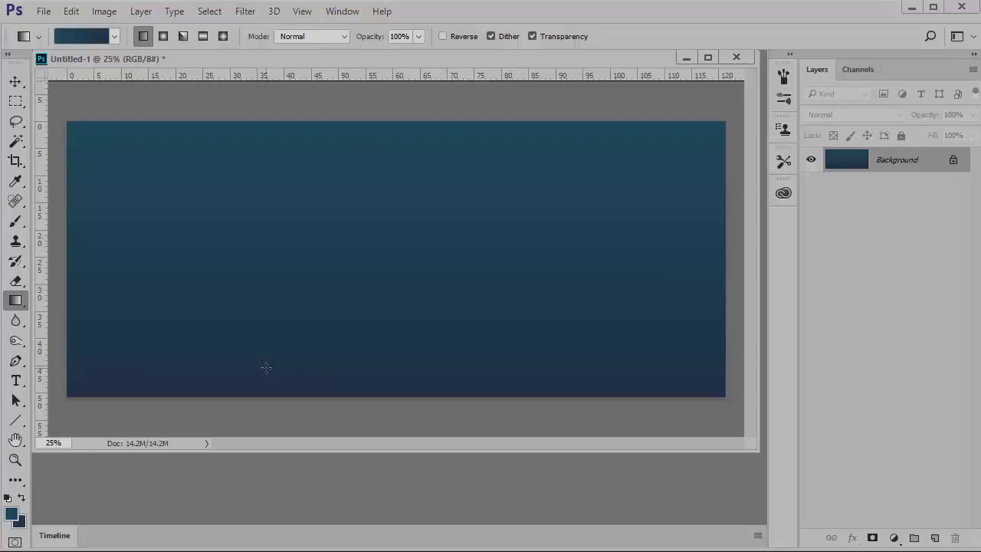
{"action": "left_click", "coordinate": [105, 12]}
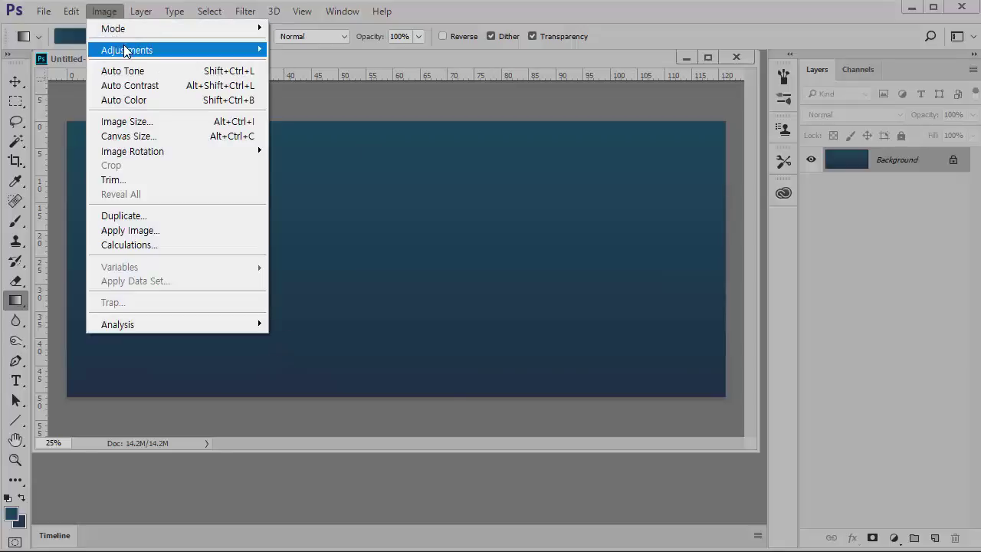
{"action": "mouse_move", "coordinate": [150, 50]}
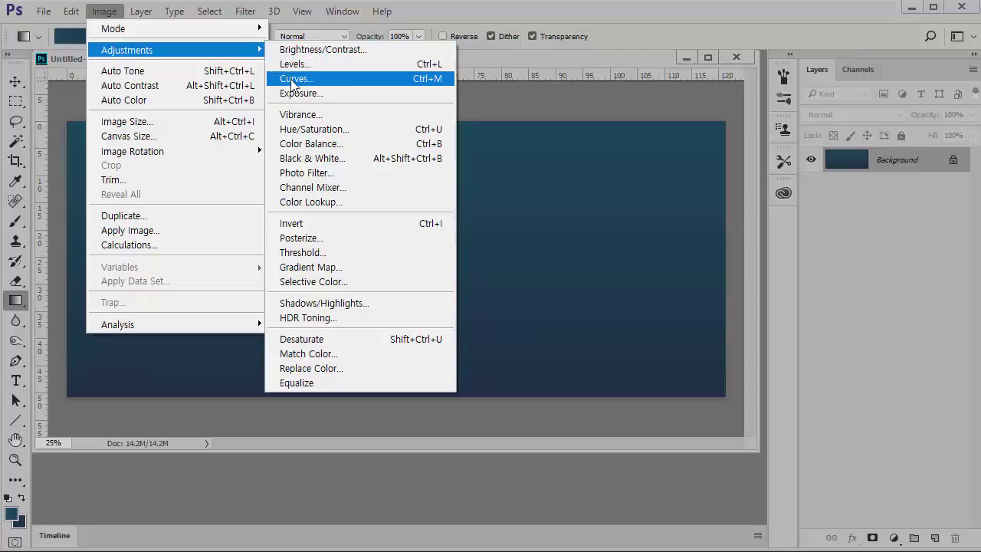
{"action": "left_click", "coordinate": [930, 469]}
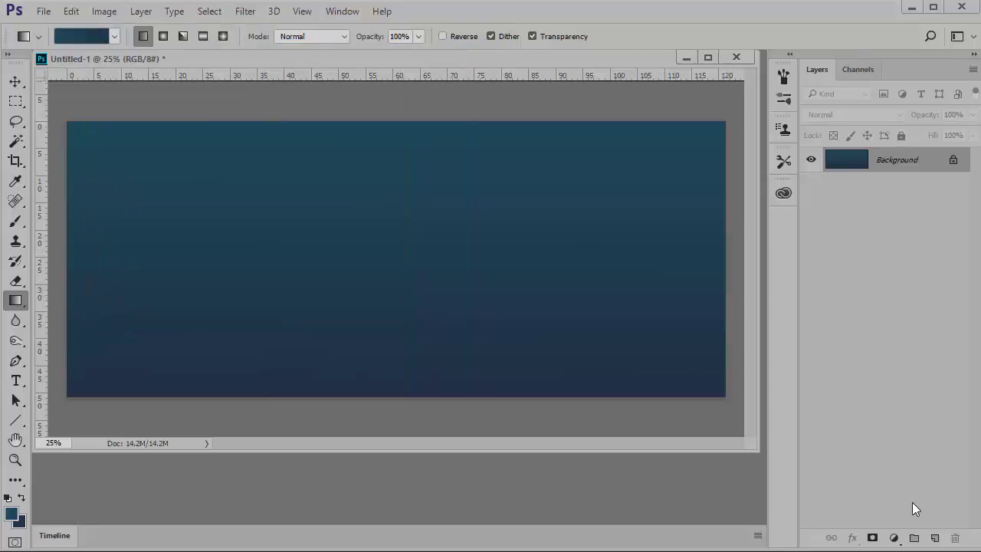
Add a Curves adjustment layer above the background and pull the RGB curve's midpoint down to darken the gradient.
{"action": "left_click", "coordinate": [894, 537]}
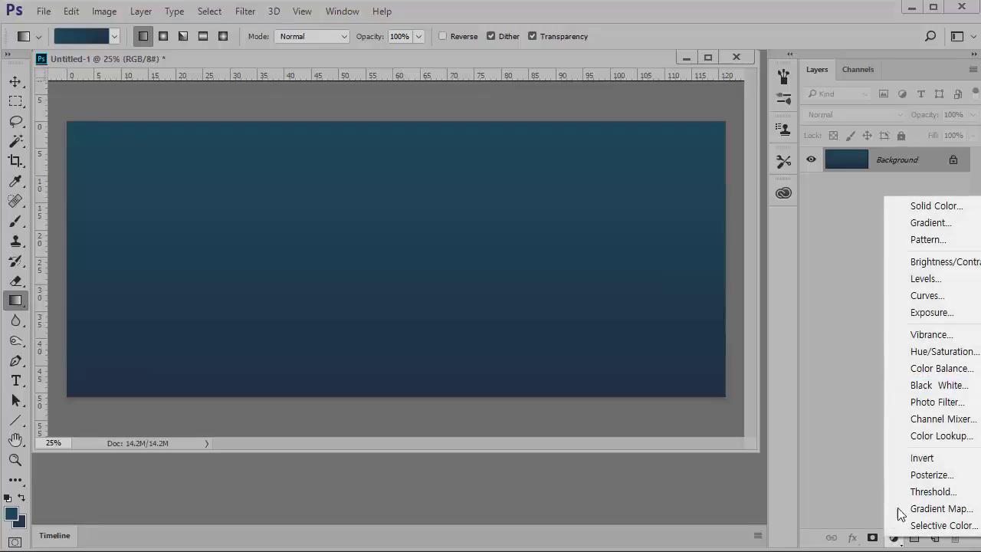
{"action": "left_click", "coordinate": [921, 298]}
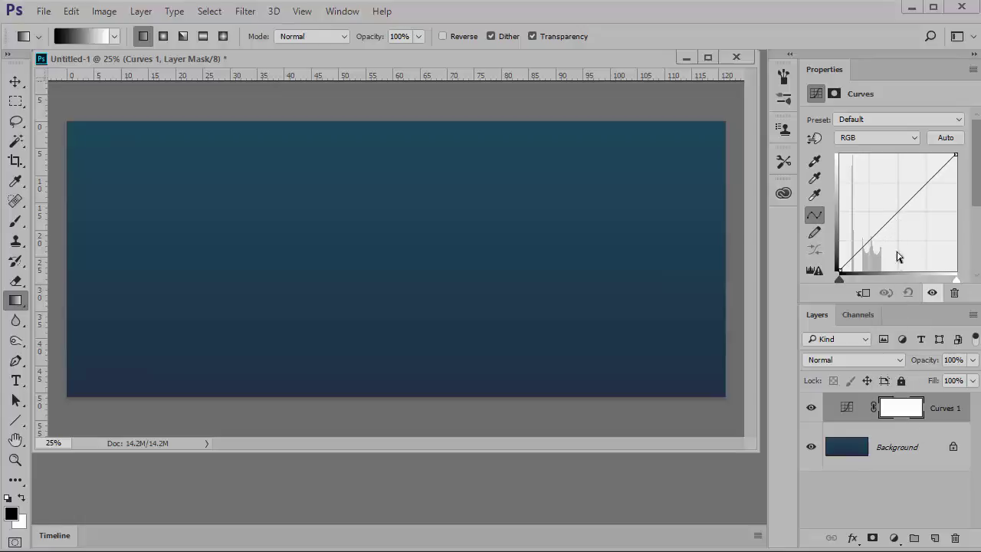
{"action": "left_click_drag", "start_coordinate": [894, 218], "coordinate": [898, 229]}
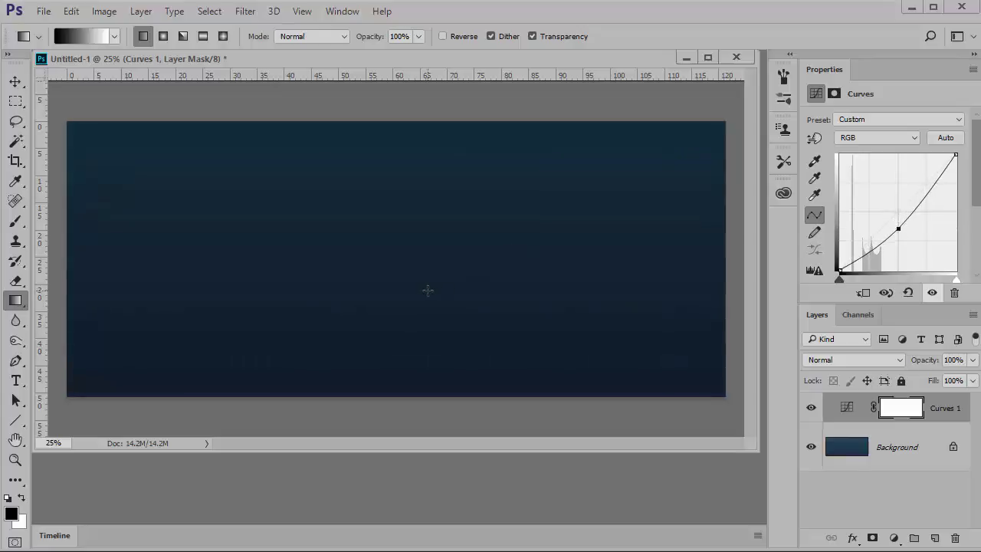
{"action": "left_click", "coordinate": [972, 69]}
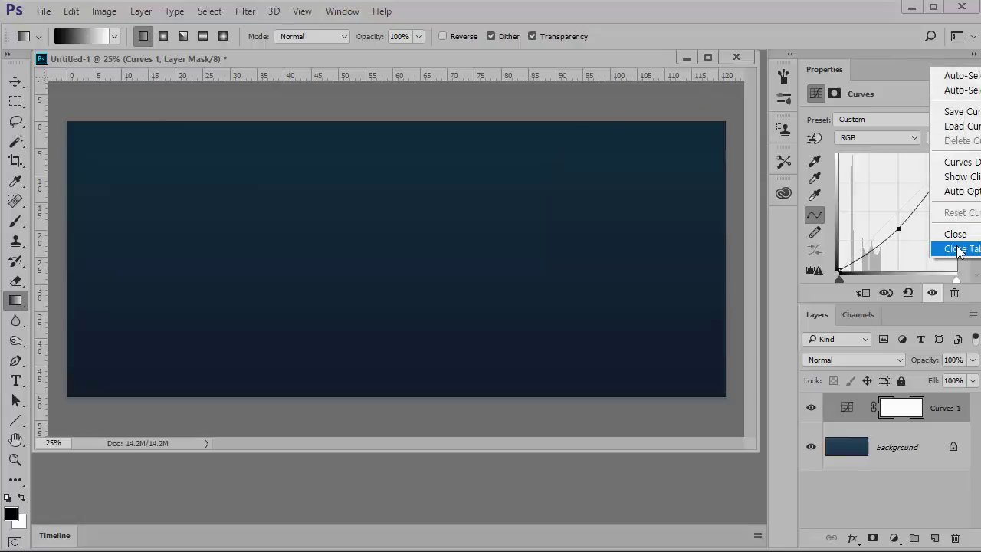
{"action": "left_click", "coordinate": [954, 248]}
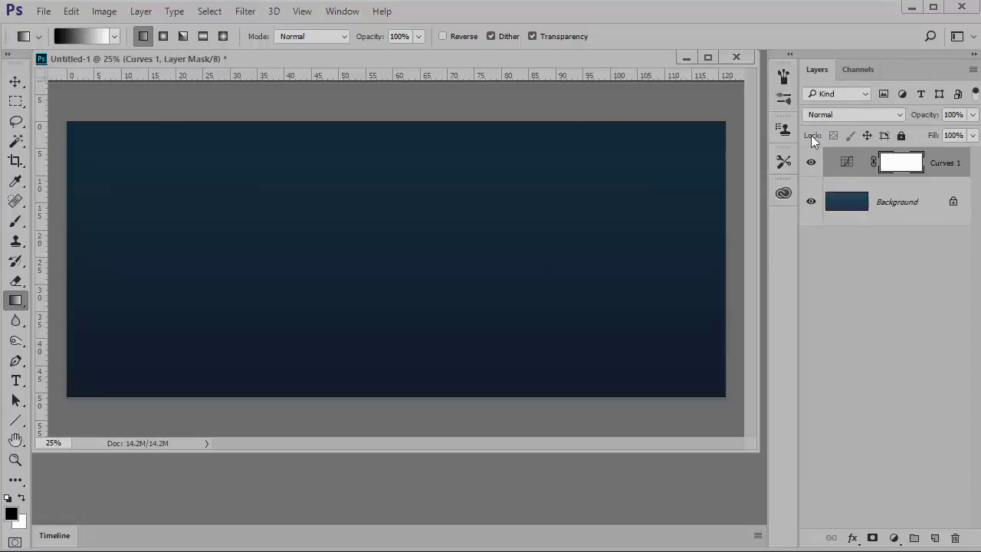
{"action": "double_click", "coordinate": [909, 169]}
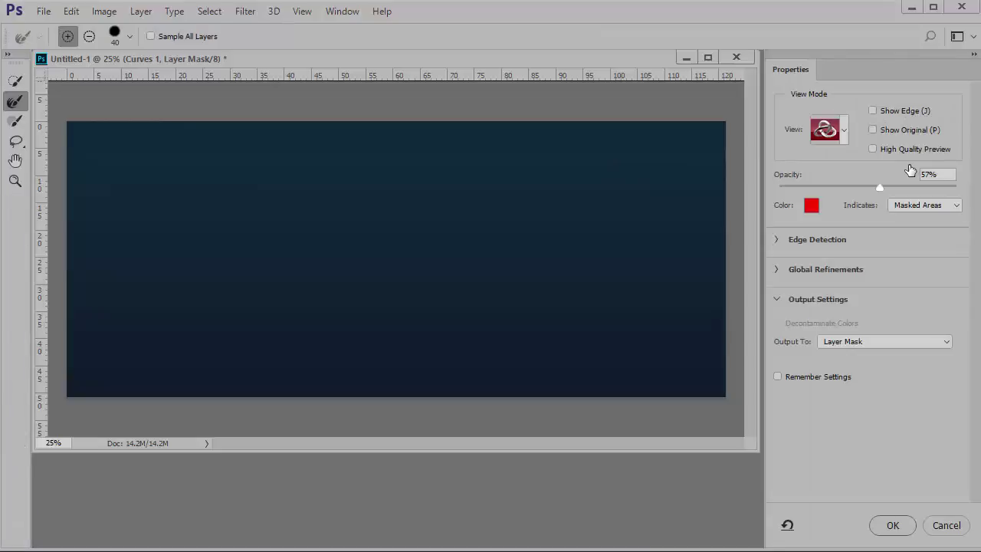
{"action": "left_click", "coordinate": [941, 525]}
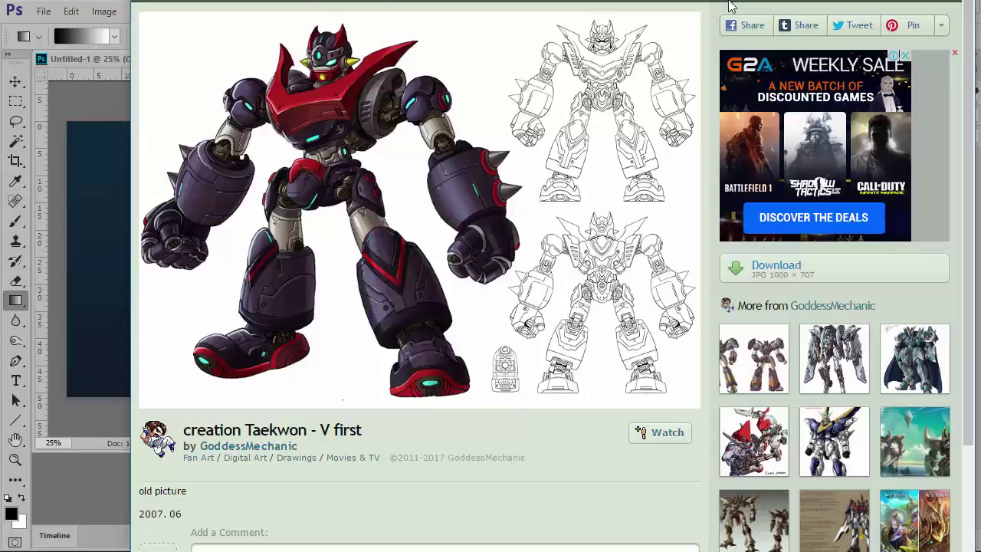
Enlarge the red and black robot artwork on the web page, and switch to Photoshop.
{"action": "left_click", "coordinate": [393, 149]}
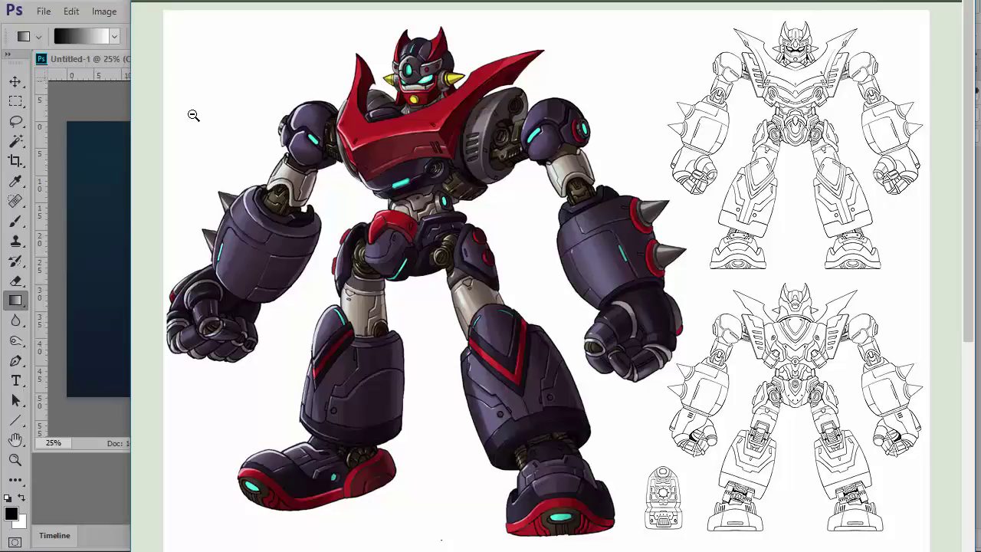
{"action": "left_click", "coordinate": [102, 75]}
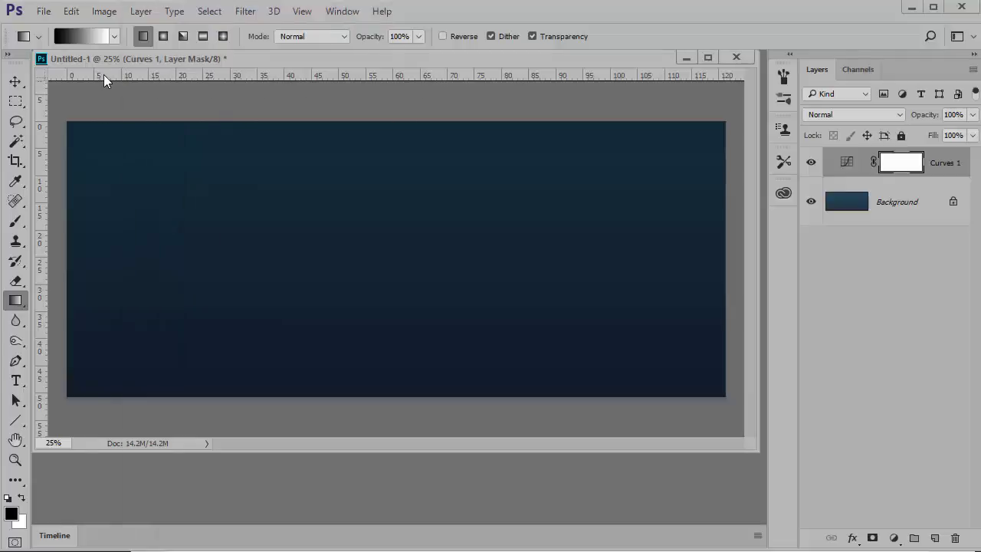
Create a 1103 x 1118 pixel document from the clipboard preset and paste the copied browser capture into it.
{"action": "key", "text": "ctrl+n"}
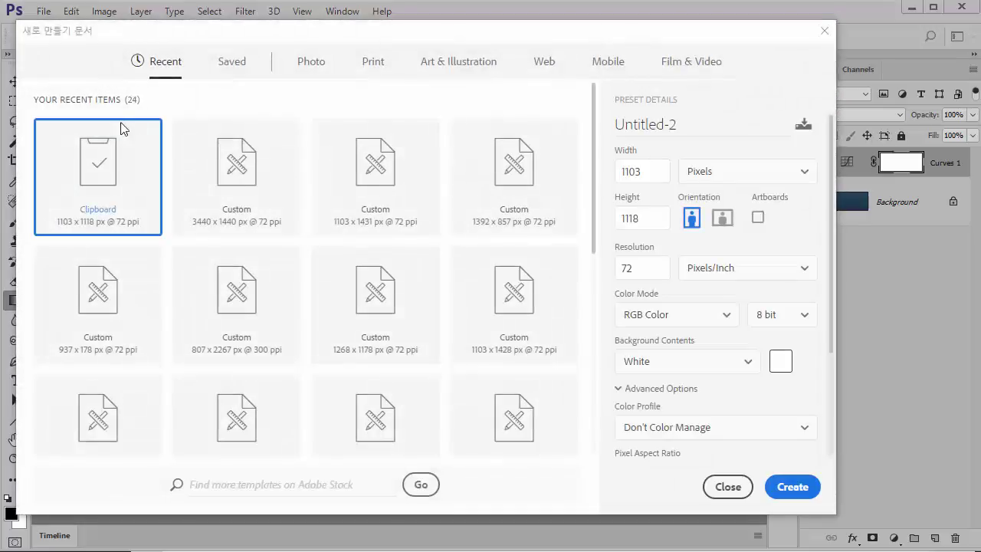
{"action": "double_click", "coordinate": [97, 166]}
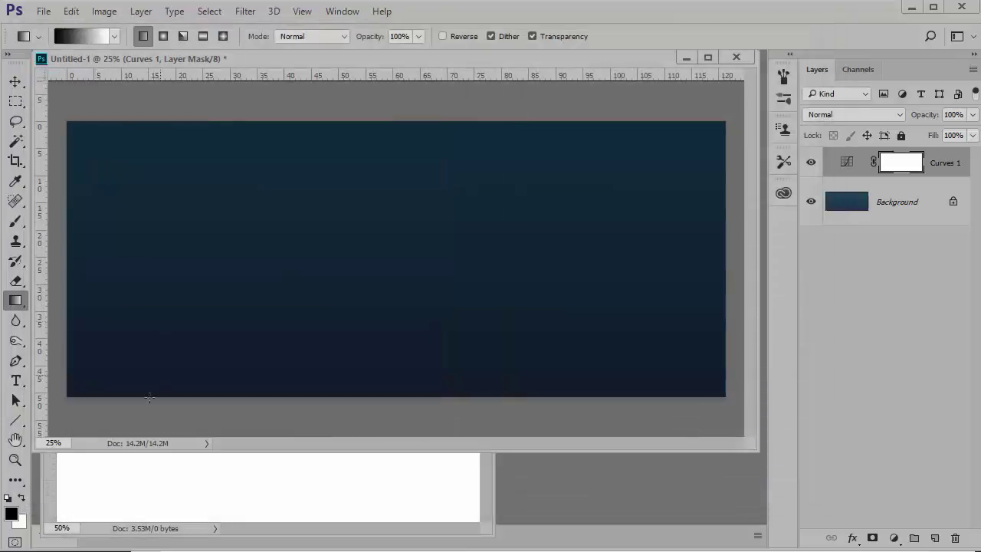
{"action": "left_click", "coordinate": [153, 486]}
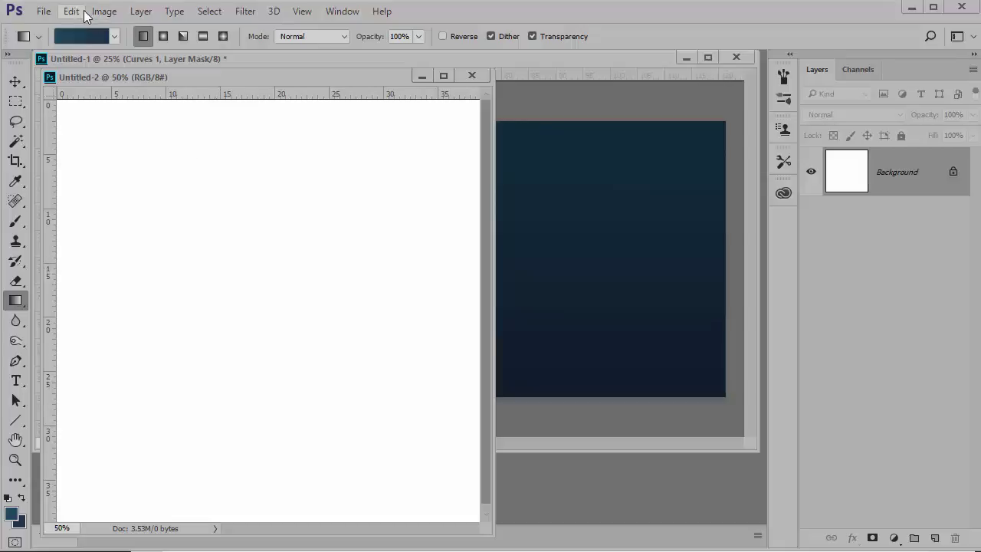
{"action": "left_click", "coordinate": [76, 12]}
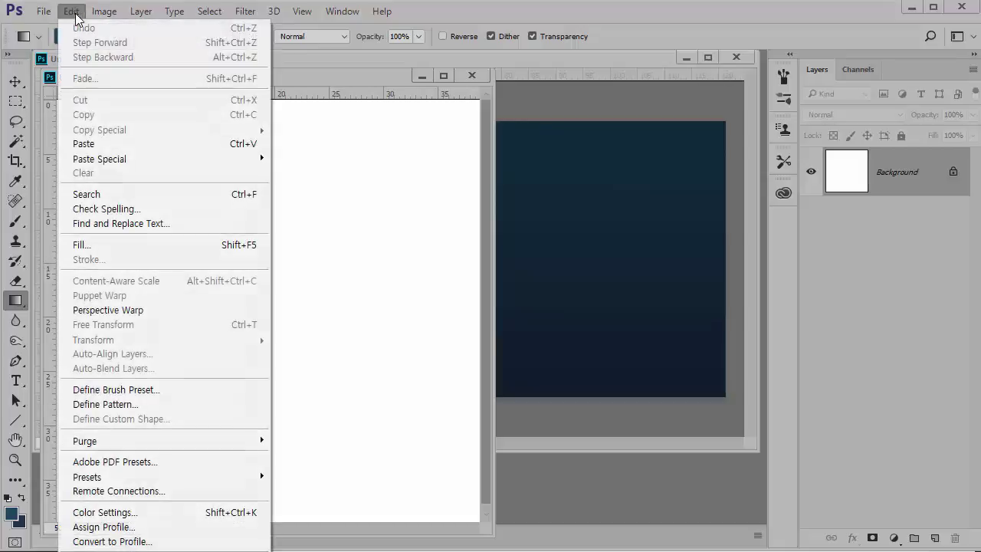
{"action": "left_click", "coordinate": [118, 144]}
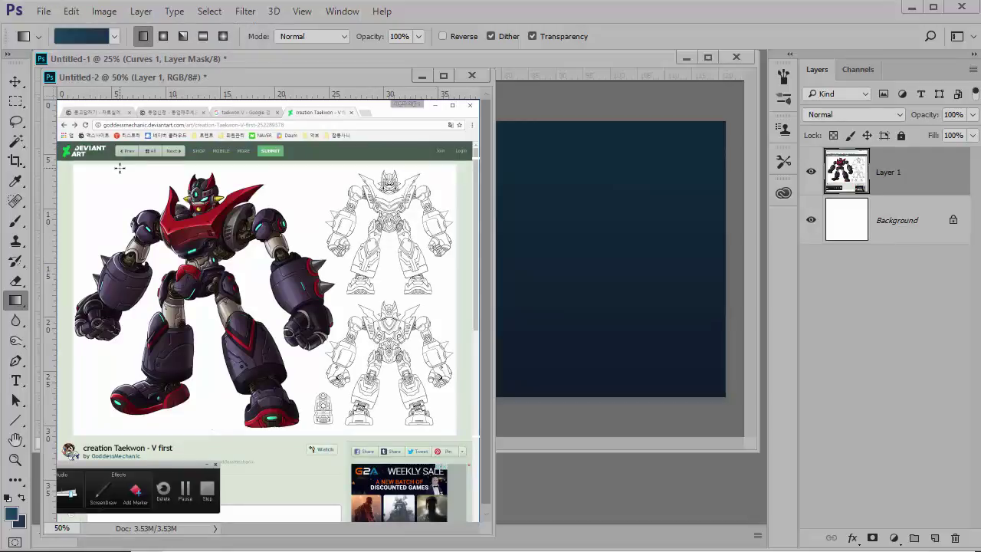
Outline the coloured robot with a freehand lasso selection and crop the document to it.
{"action": "key", "text": "l"}
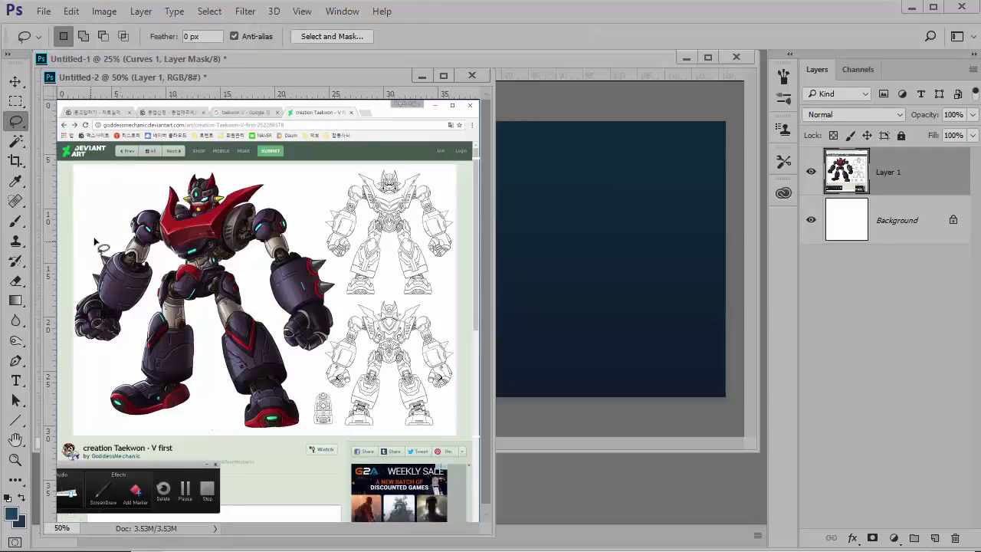
{"action": "mouse_move", "coordinate": [92, 239]}
{"action": "left_mouse_down"}
{"action": "mouse_move", "coordinate": [141, 176]}
{"action": "mouse_move", "coordinate": [201, 170]}
{"action": "mouse_move", "coordinate": [268, 186]}
{"action": "mouse_move", "coordinate": [325, 242]}
{"action": "mouse_move", "coordinate": [282, 179]}
{"action": "mouse_move", "coordinate": [247, 167]}
{"action": "mouse_move", "coordinate": [155, 179]}
{"action": "mouse_move", "coordinate": [102, 214]}
{"action": "mouse_move", "coordinate": [69, 324]}
{"action": "mouse_move", "coordinate": [68, 352]}
{"action": "mouse_move", "coordinate": [95, 414]}
{"action": "mouse_move", "coordinate": [167, 434]}
{"action": "mouse_move", "coordinate": [271, 436]}
{"action": "mouse_move", "coordinate": [291, 431]}
{"action": "mouse_move", "coordinate": [344, 307]}
{"action": "mouse_move", "coordinate": [343, 278]}
{"action": "mouse_move", "coordinate": [303, 211]}
{"action": "left_mouse_up"}
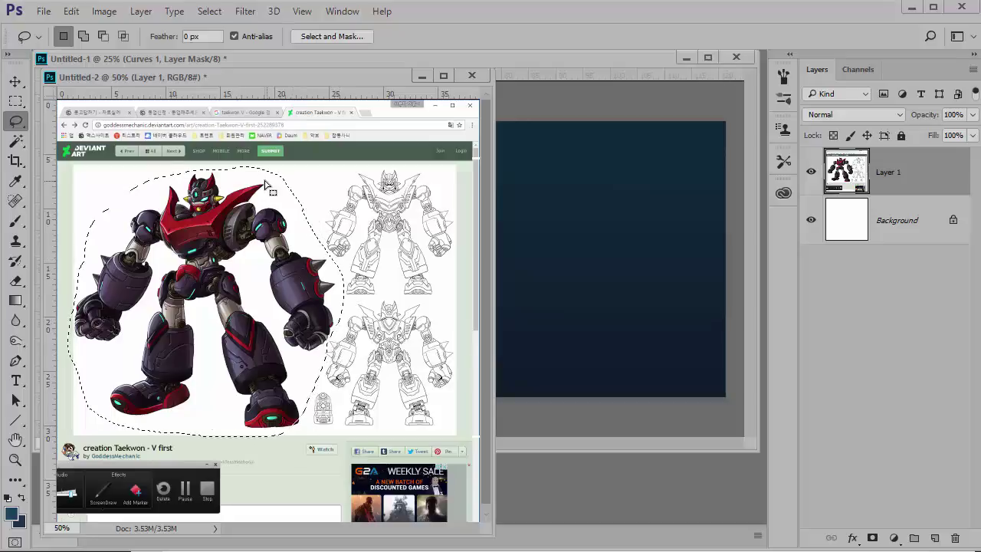
{"action": "left_click", "coordinate": [103, 11]}
{"action": "left_click", "coordinate": [118, 167]}
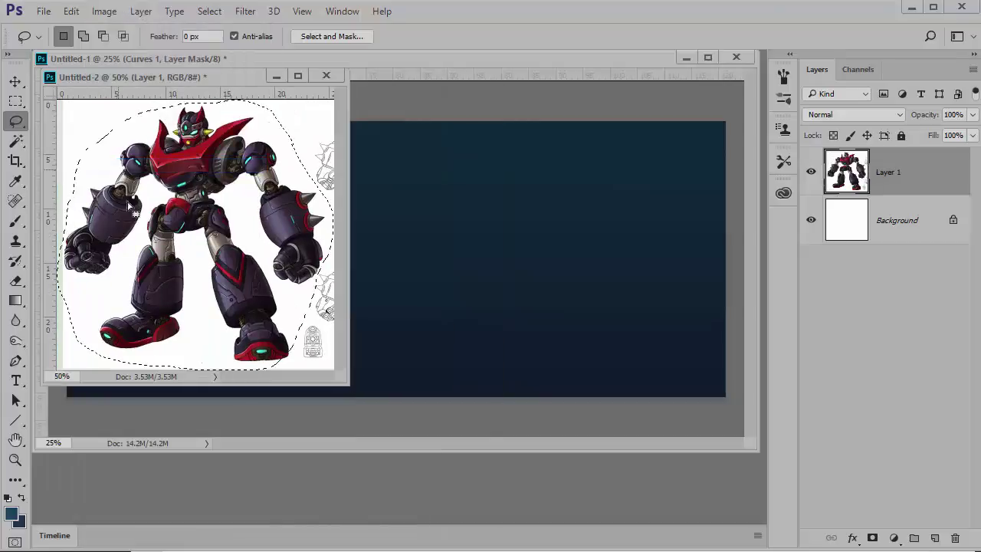
{"action": "left_click_drag", "start_coordinate": [349, 385], "coordinate": [438, 418]}
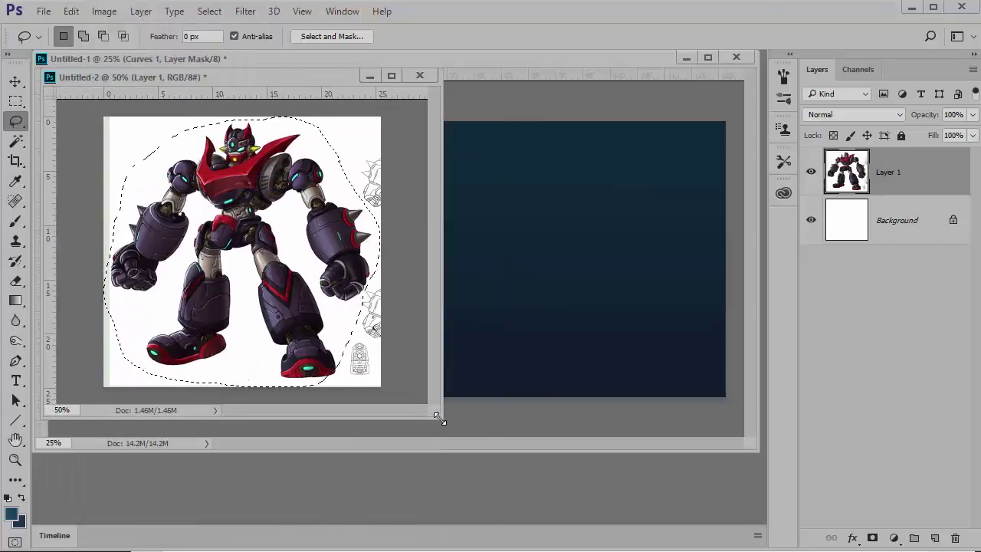
Invert the robot's lasso selection, delete everything outside the outline from Layer 1, and deselect.
{"action": "key", "text": "ctrl+i"}
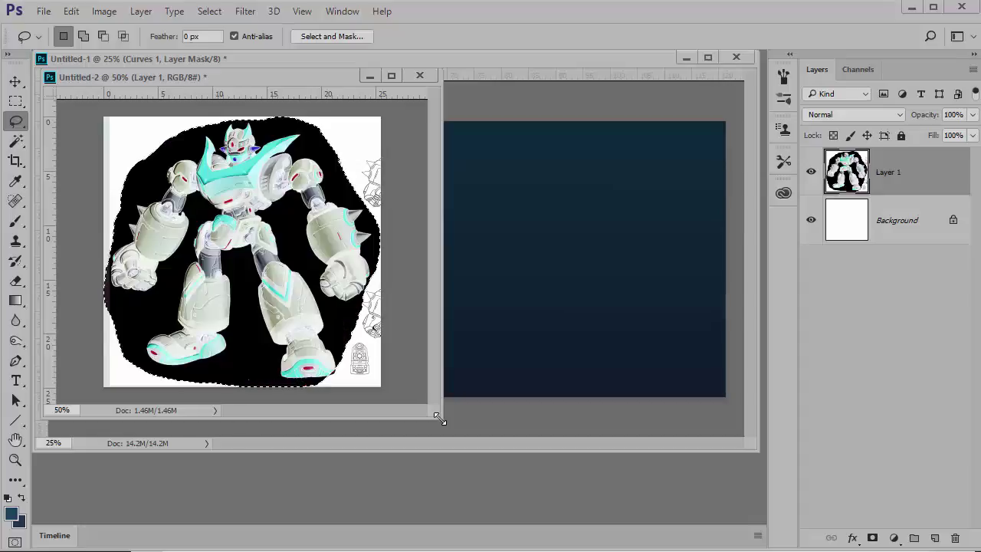
{"action": "key", "text": "ctrl+z"}
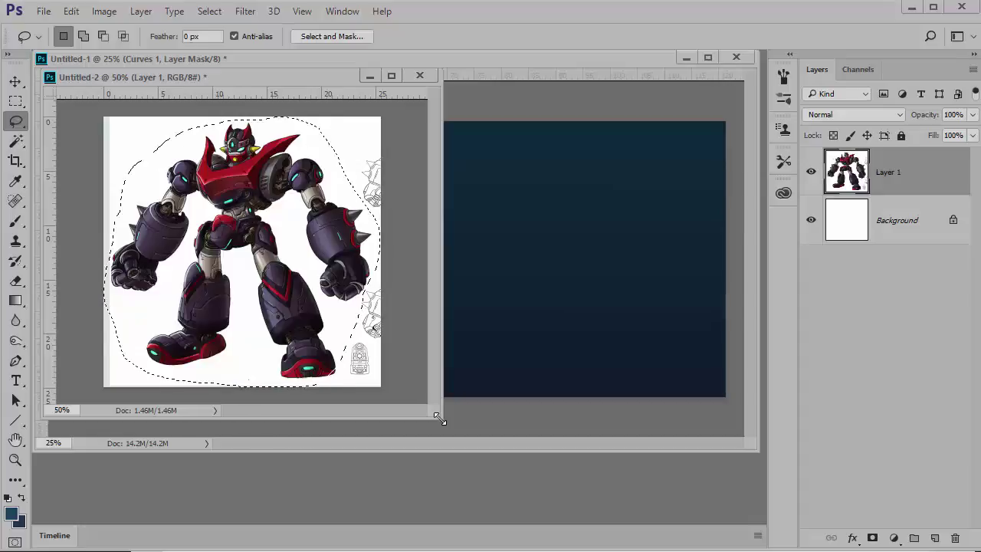
{"action": "right_click", "coordinate": [228, 155]}
{"action": "left_click", "coordinate": [248, 187]}
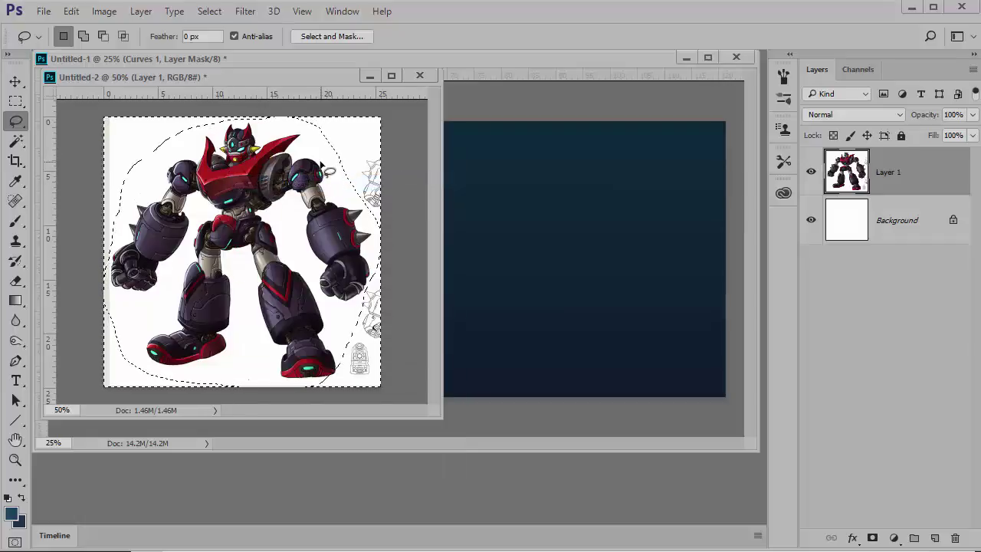
{"action": "key", "text": "Delete"}
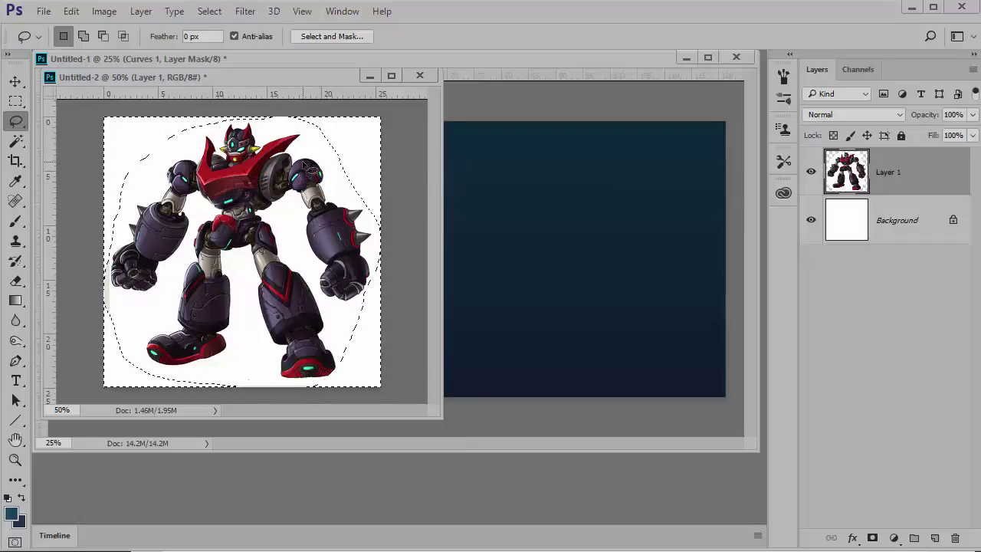
{"action": "key", "text": "ctrl+d"}
Select the white areas around the robot with the Magic Wand at tolerance 32 and delete them from Layer 1.
{"action": "key", "text": "w"}
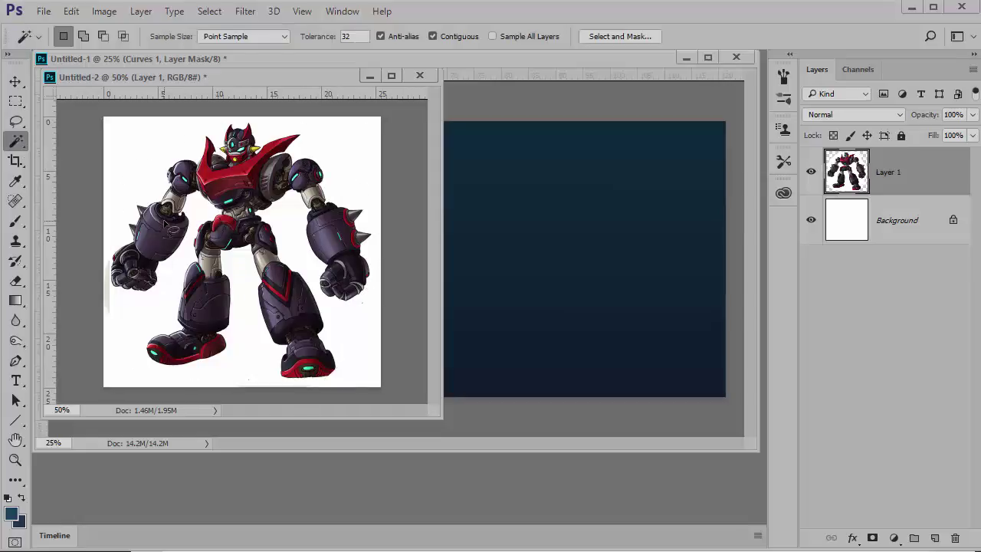
{"action": "right_click", "coordinate": [17, 142]}
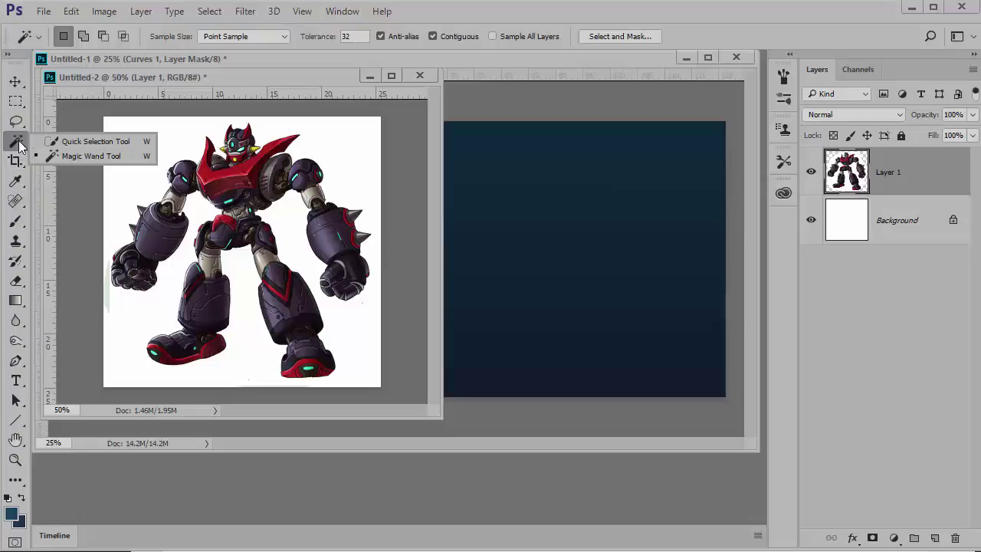
{"action": "left_click", "coordinate": [115, 162]}
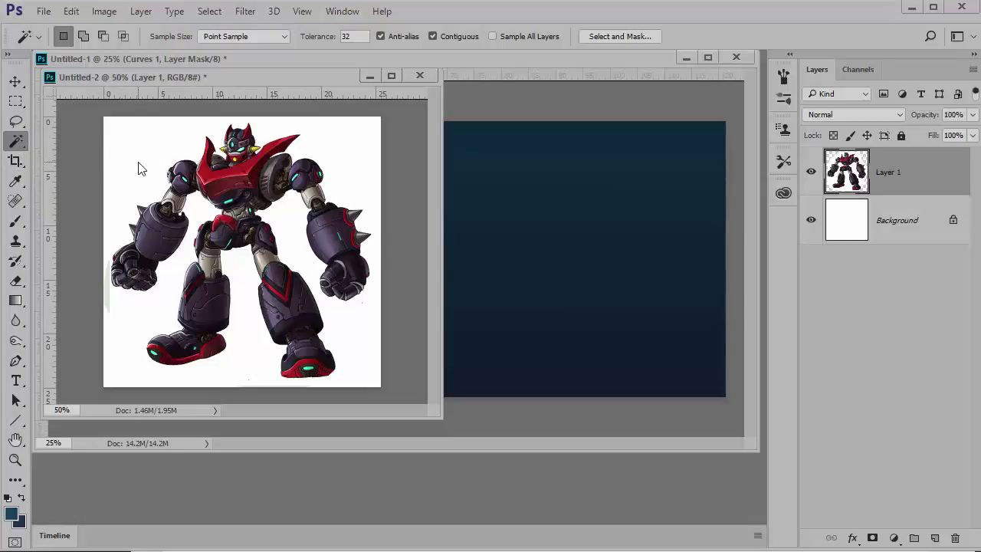
{"action": "key", "text": "shift"}
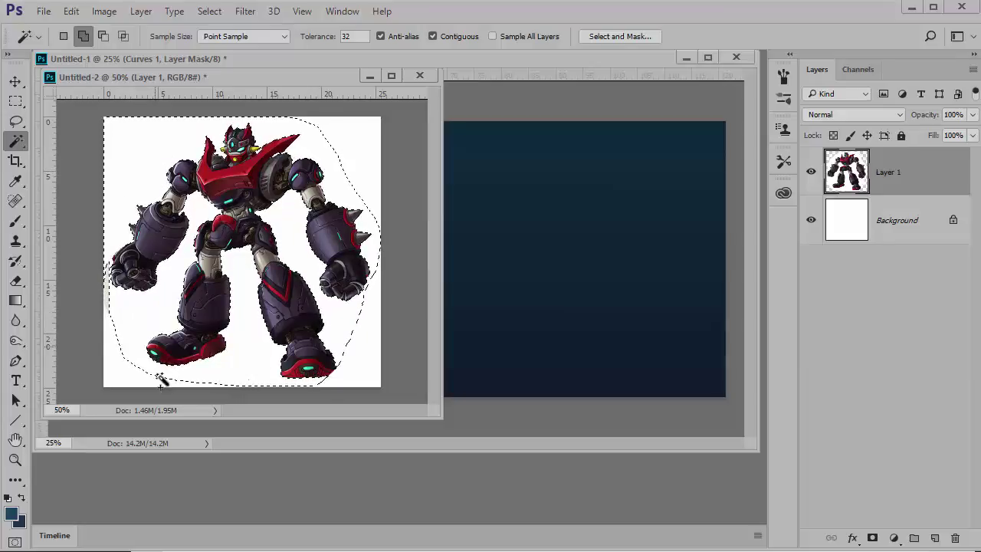
{"action": "left_click", "coordinate": [119, 378]}
{"action": "left_click", "coordinate": [367, 219], "text": "shift"}
{"action": "left_click", "coordinate": [364, 346], "text": "shift"}
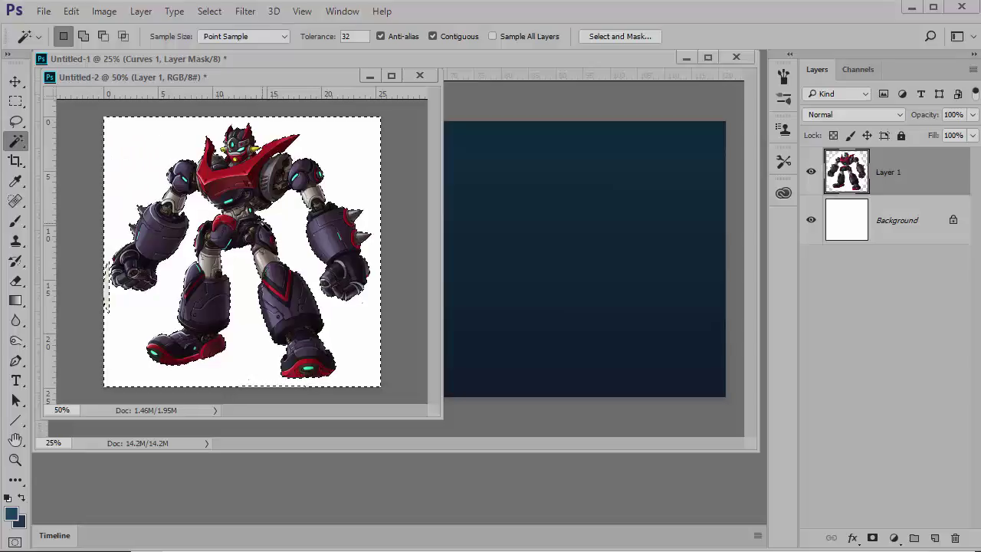
{"action": "key", "text": "Delete"}
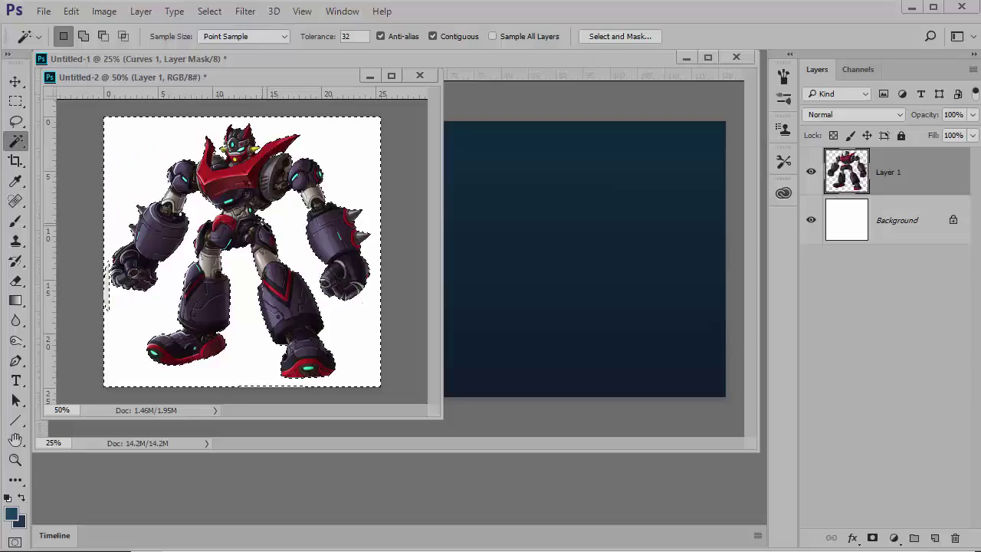
Hide the white Background layer and place the cut-out robot in the Untitled-1 wallpaper document, right of centre.
{"action": "left_click", "coordinate": [810, 221]}
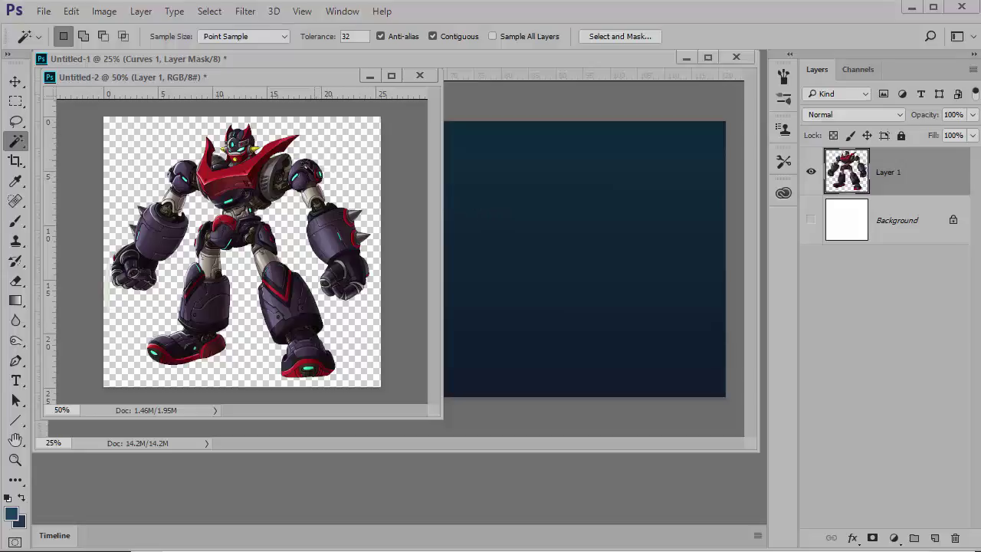
{"action": "left_click_drag", "start_coordinate": [244, 188], "coordinate": [482, 226]}
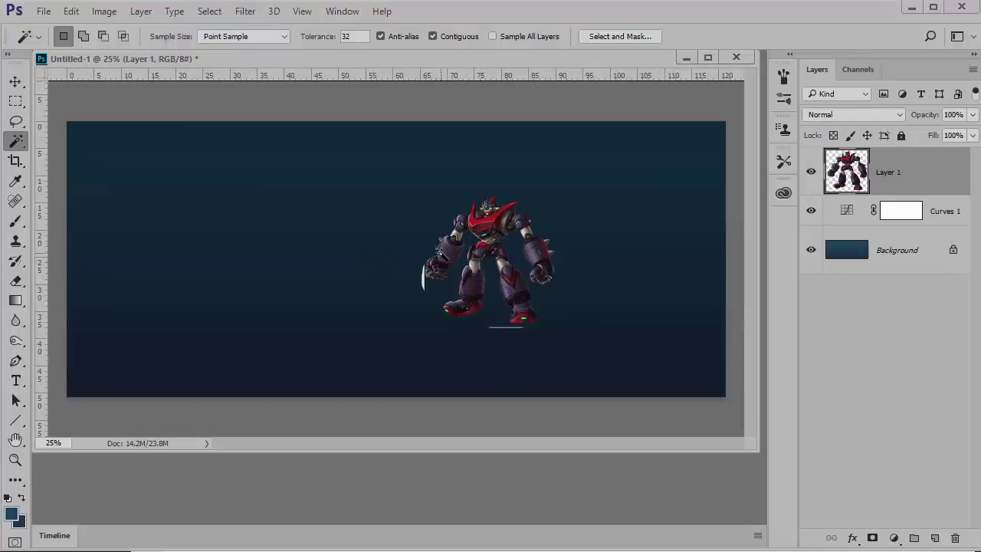
Remove the leftover pale strips beside the robot's fist and below its feet with the Eraser and lasso selections.
{"action": "scroll", "coordinate": [438, 251], "scroll_direction": "up", "scroll_amount": 3}
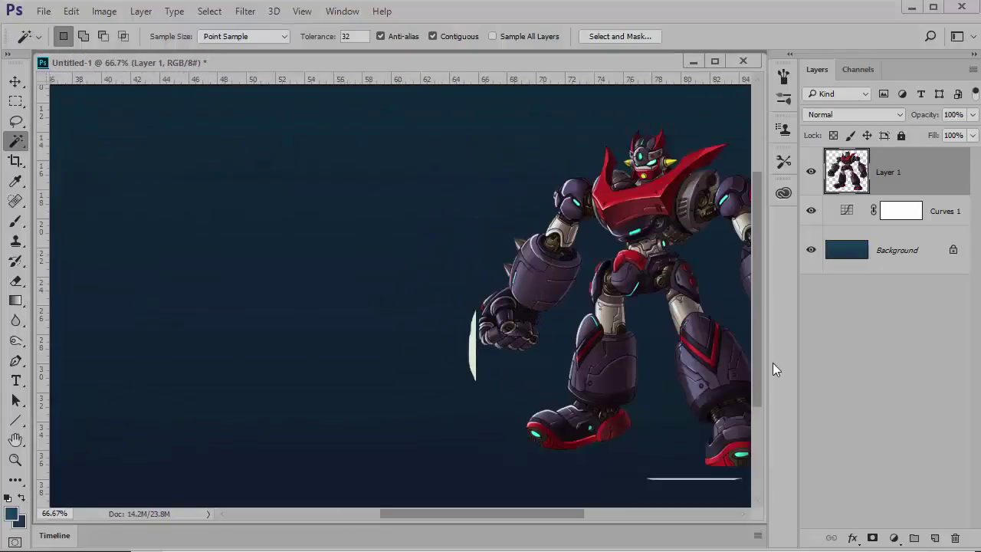
{"action": "left_click_drag", "start_coordinate": [554, 355], "coordinate": [438, 355]}
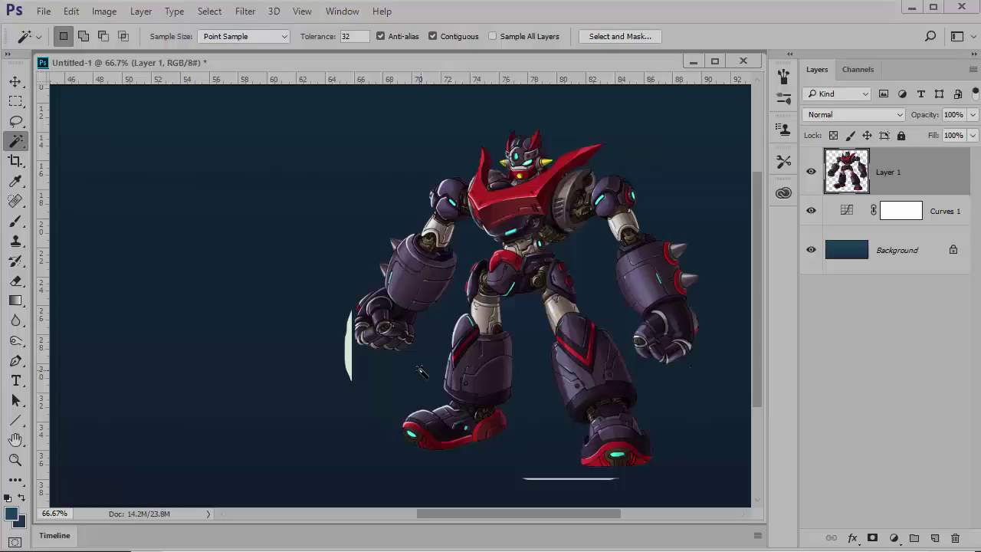
{"action": "key", "text": "e"}
{"action": "mouse_move", "coordinate": [350, 350]}
{"action": "left_mouse_down"}
{"action": "mouse_move", "coordinate": [345, 381]}
{"action": "mouse_move", "coordinate": [330, 351]}
{"action": "mouse_move", "coordinate": [333, 321]}
{"action": "mouse_move", "coordinate": [335, 377]}
{"action": "mouse_move", "coordinate": [330, 329]}
{"action": "left_mouse_up"}
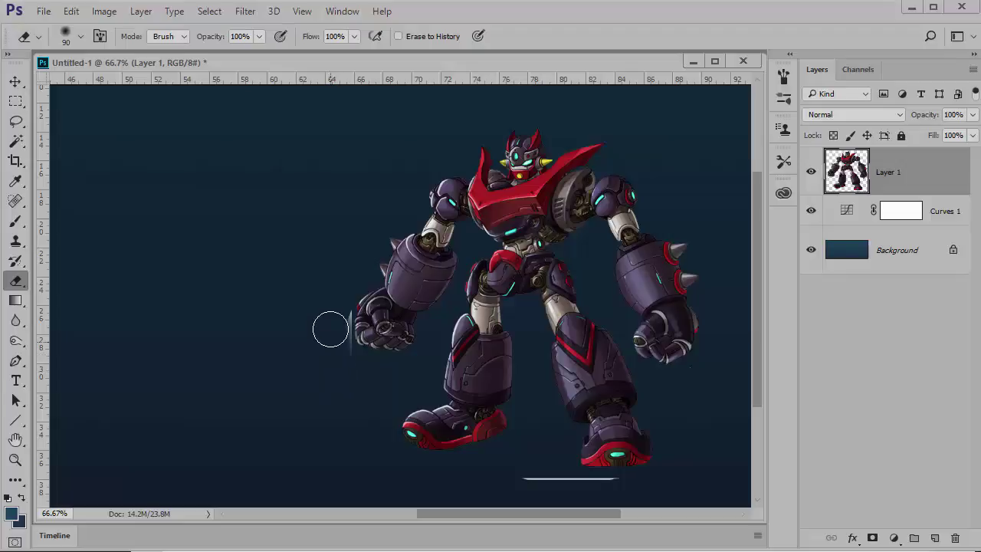
{"action": "key", "text": "l"}
{"action": "mouse_move", "coordinate": [338, 375]}
{"action": "left_mouse_down"}
{"action": "mouse_move", "coordinate": [328, 292]}
{"action": "mouse_move", "coordinate": [347, 298]}
{"action": "mouse_move", "coordinate": [353, 317]}
{"action": "mouse_move", "coordinate": [355, 346]}
{"action": "mouse_move", "coordinate": [335, 377]}
{"action": "left_mouse_up"}
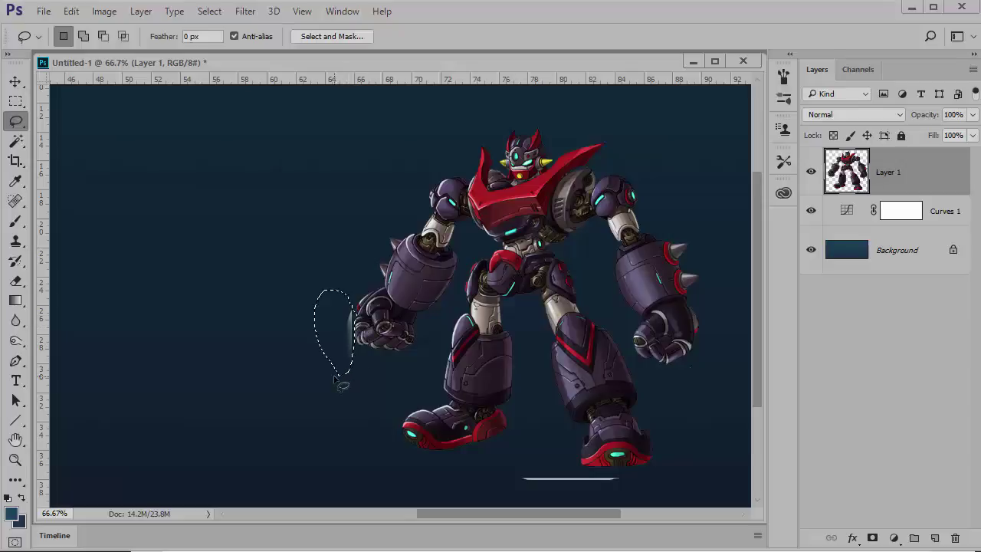
{"action": "left_click", "coordinate": [342, 464]}
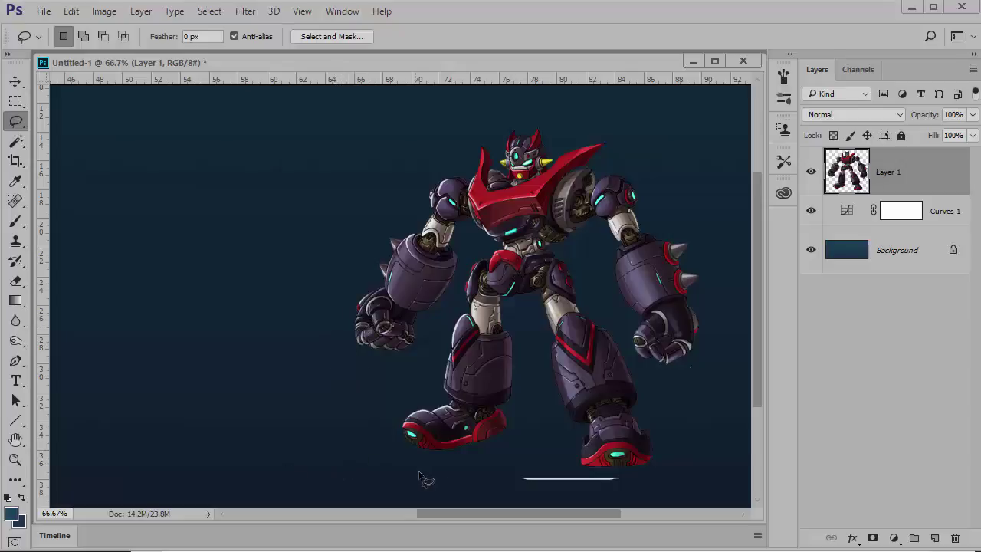
{"action": "mouse_move", "coordinate": [487, 488]}
{"action": "left_mouse_down"}
{"action": "mouse_move", "coordinate": [606, 499]}
{"action": "mouse_move", "coordinate": [624, 482]}
{"action": "mouse_move", "coordinate": [548, 467]}
{"action": "mouse_move", "coordinate": [490, 492]}
{"action": "left_mouse_up"}
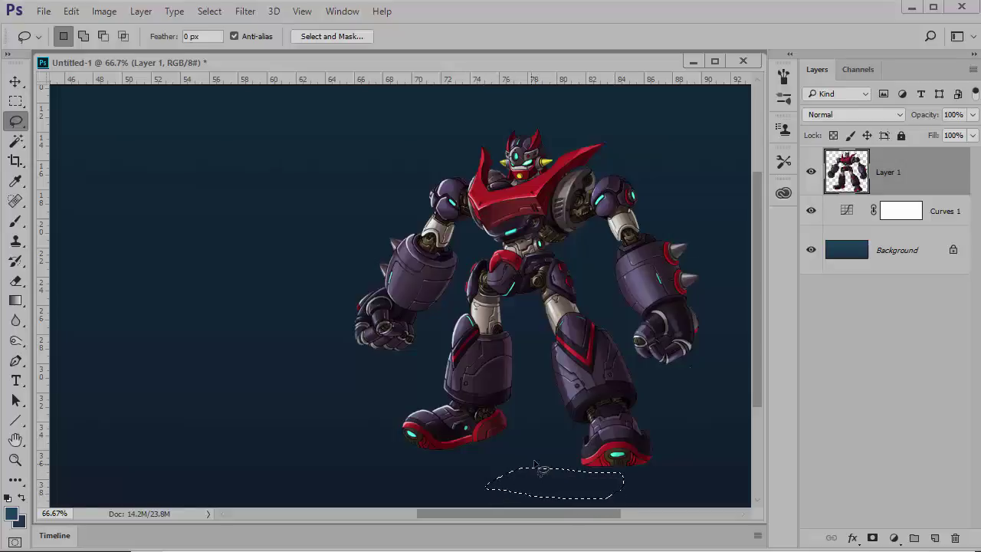
{"action": "key", "text": "ctrl+d"}
Flip the robot on Layer 1 horizontally with Free Transform.
{"action": "left_click", "coordinate": [109, 18]}
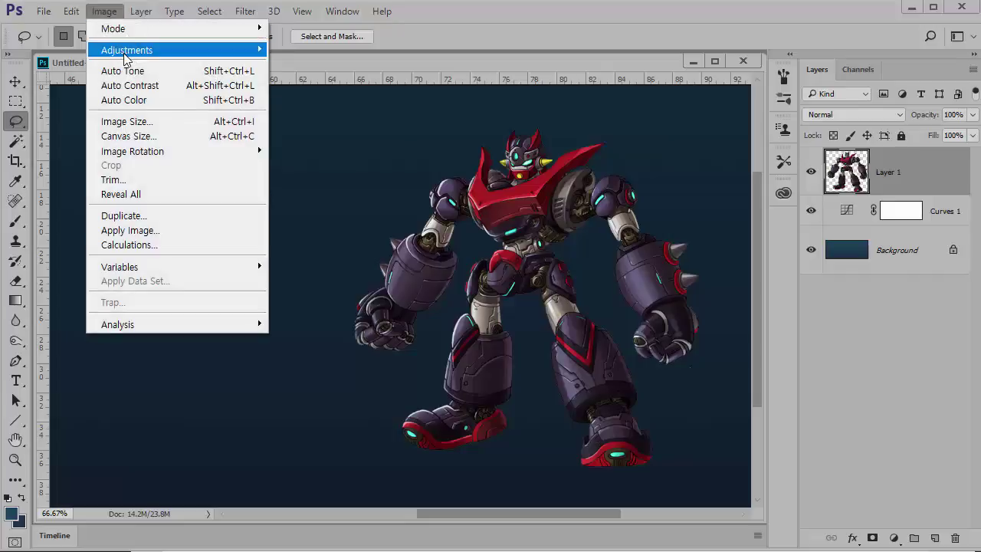
{"action": "mouse_move", "coordinate": [145, 19]}
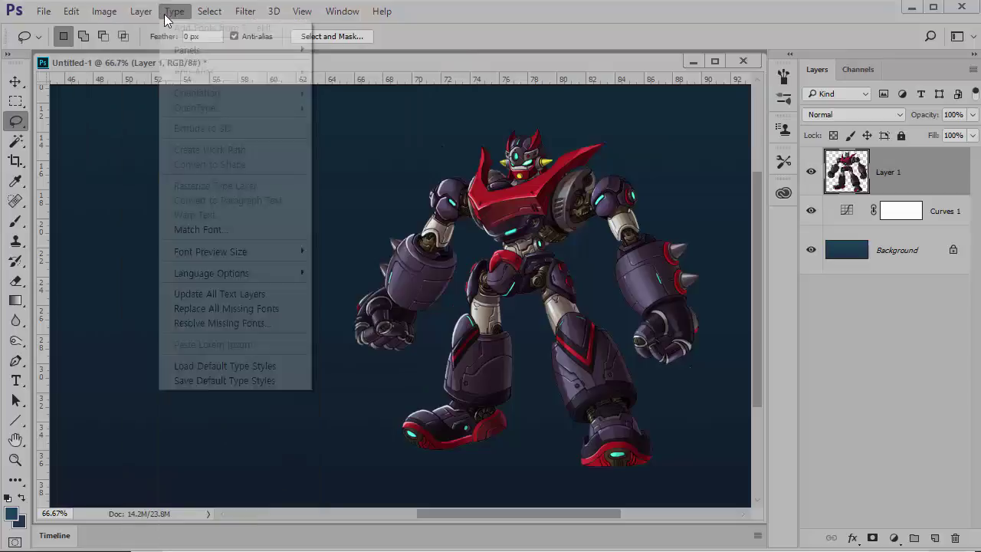
{"action": "mouse_move", "coordinate": [79, 13]}
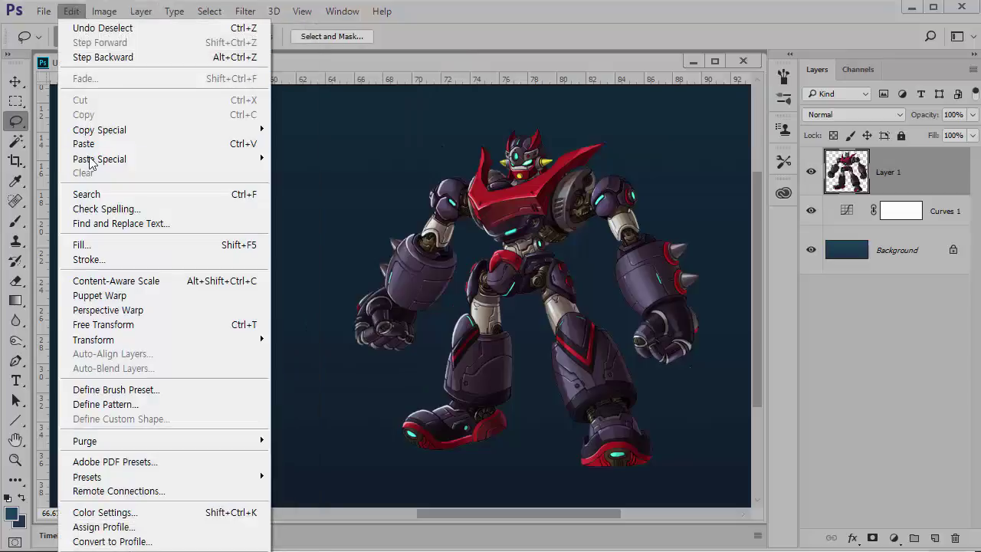
{"action": "left_click", "coordinate": [104, 325]}
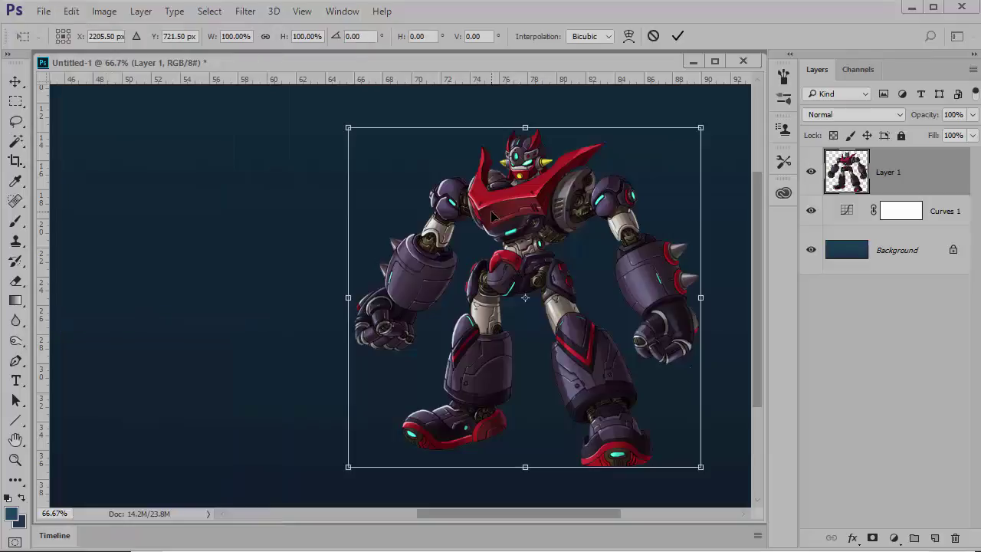
{"action": "right_click", "coordinate": [492, 214]}
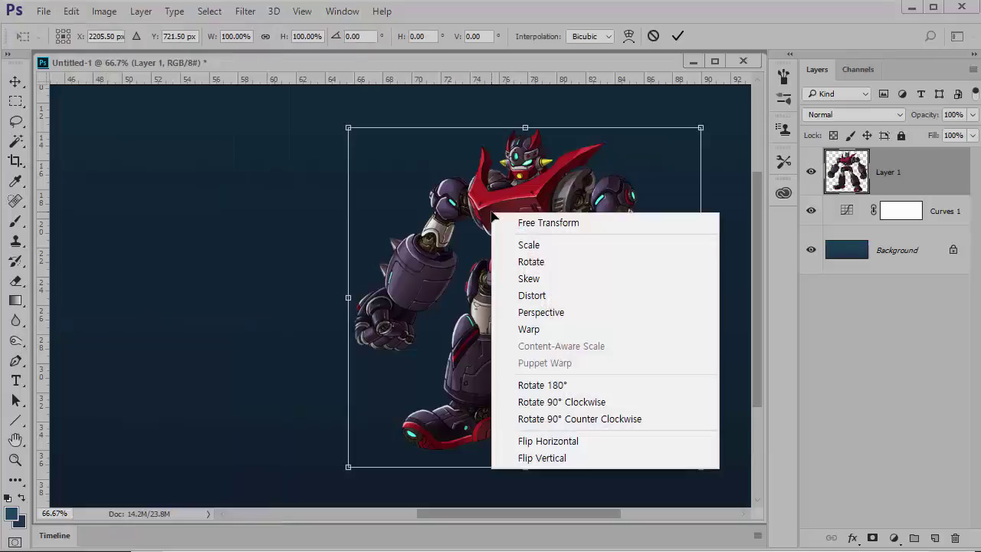
{"action": "left_click", "coordinate": [574, 443]}
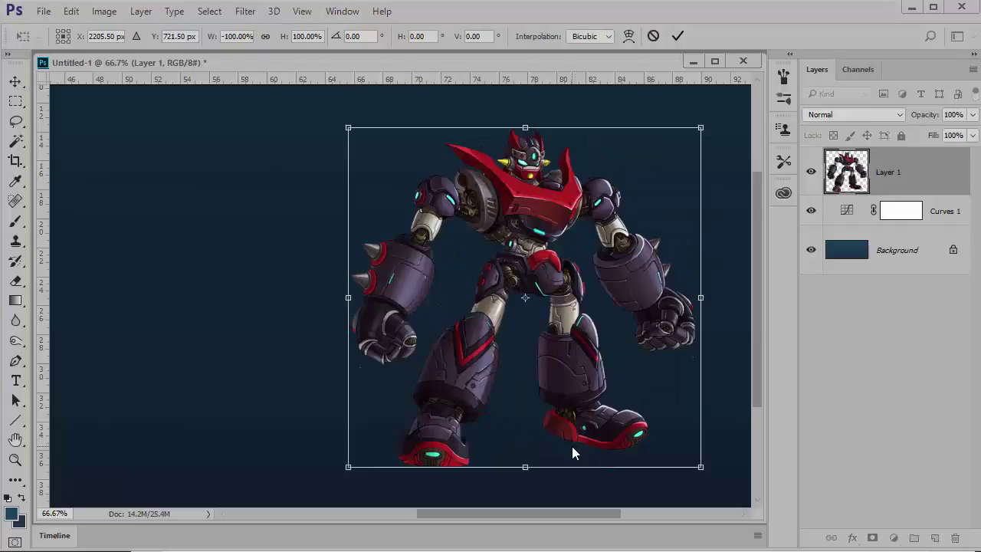
Enlarge the flipped robot proportionally to about 119% and apply the transform.
{"action": "key", "text": "ctrl+minus"}
{"action": "key", "text": "ctrl+minus"}
{"action": "key", "text": "ctrl+minus"}
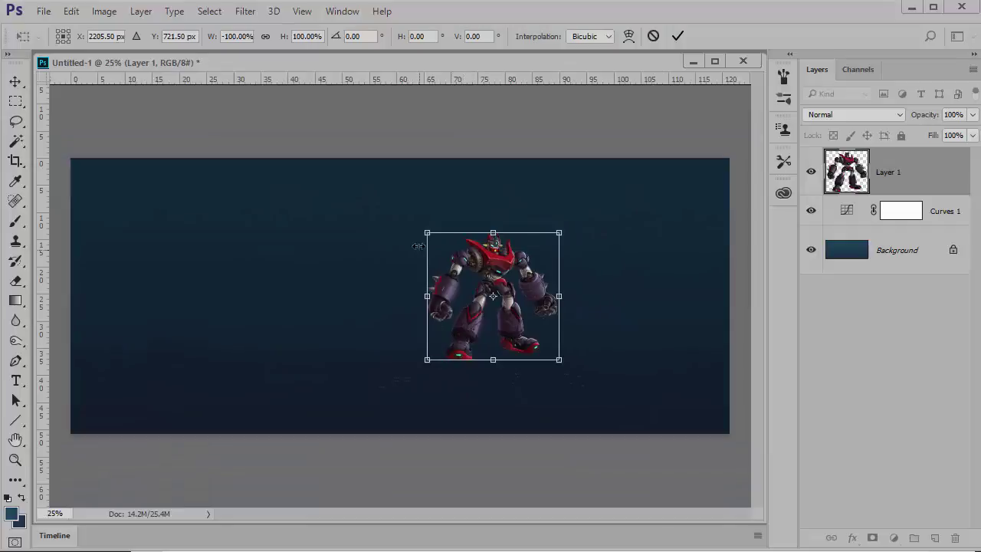
{"action": "left_click_drag", "start_coordinate": [426, 232], "coordinate": [399, 209]}
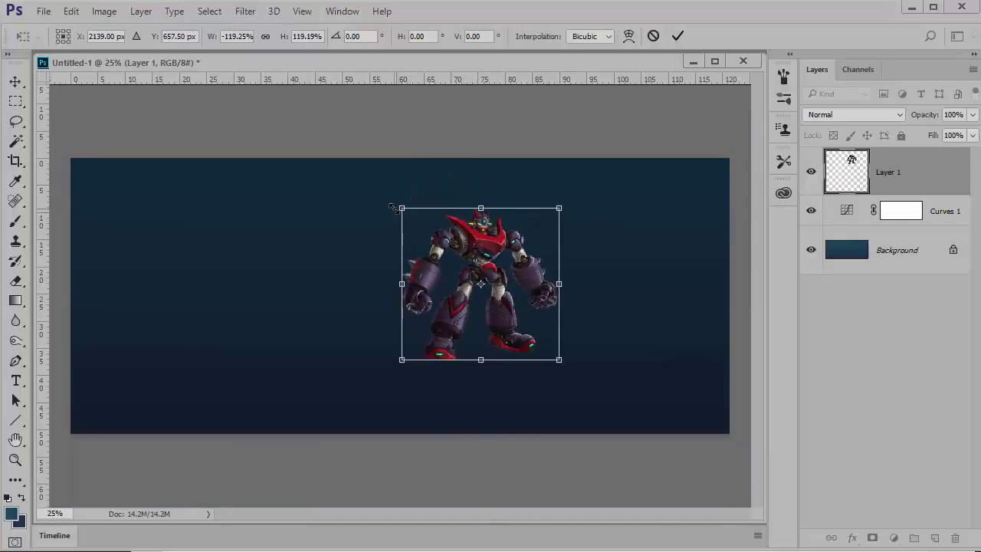
{"action": "key", "text": "Return"}
Move the robot to the lower-left area of the wallpaper, with its feet just above the canvas's bottom edge.
{"action": "key", "text": "l"}
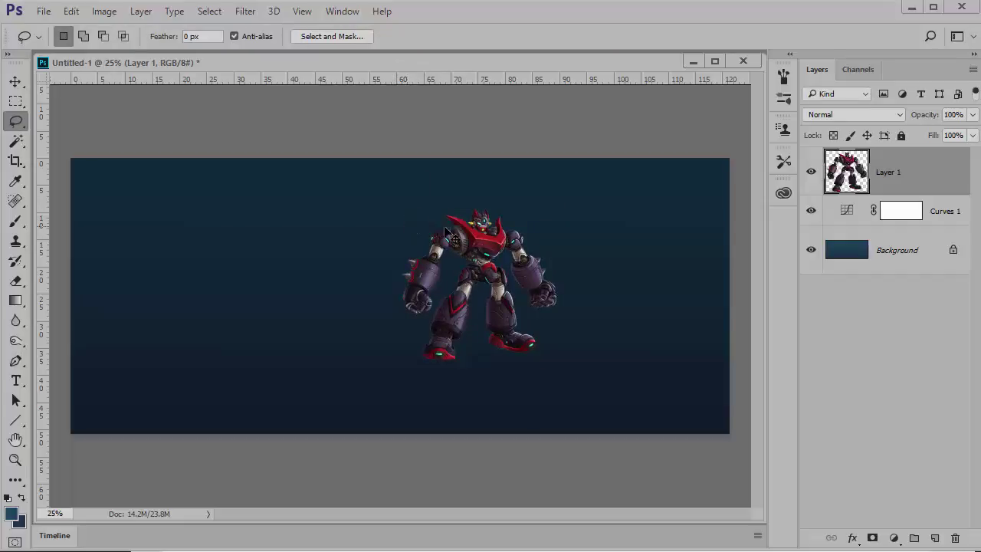
{"action": "left_click_drag", "start_coordinate": [455, 252], "coordinate": [147, 303]}
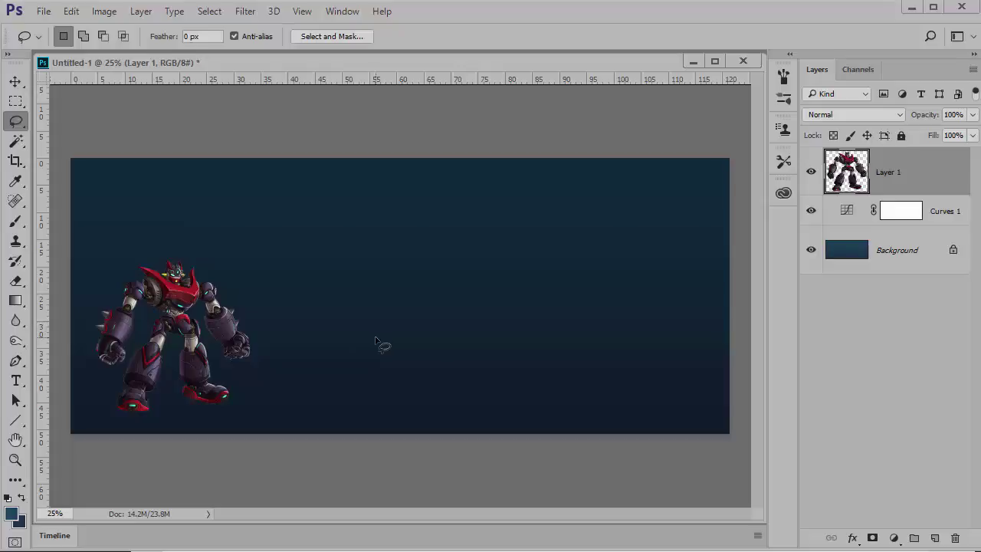
{"action": "key", "text": "v"}
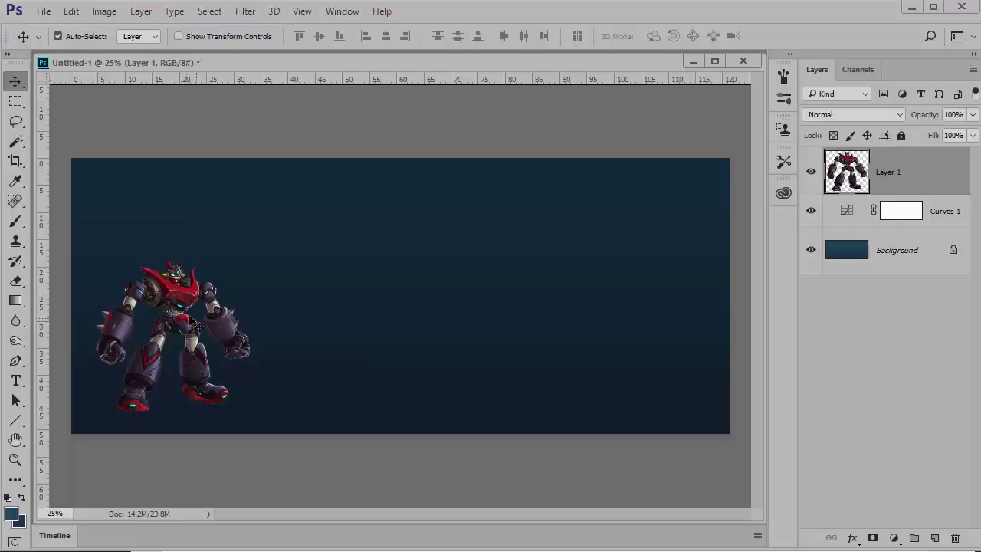
{"action": "mouse_move", "coordinate": [169, 310]}
{"action": "left_mouse_down"}
{"action": "mouse_move", "coordinate": [196, 294]}
{"action": "mouse_move", "coordinate": [170, 314]}
{"action": "left_mouse_up"}
{"action": "left_click_drag", "start_coordinate": [389, 344], "coordinate": [484, 300]}
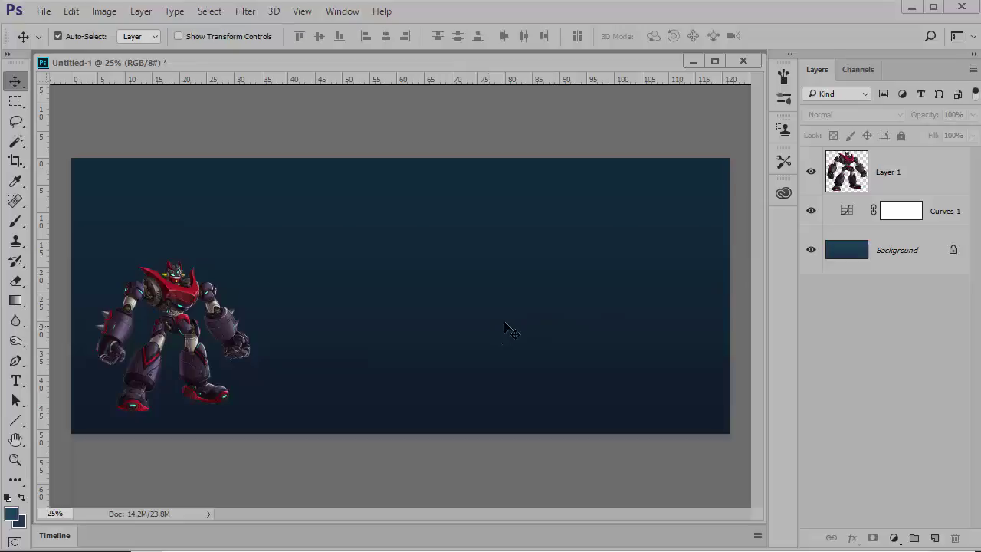
Add an empty layer between Curves 1 and Layer 1 and make it the active layer.
{"action": "left_click", "coordinate": [898, 259]}
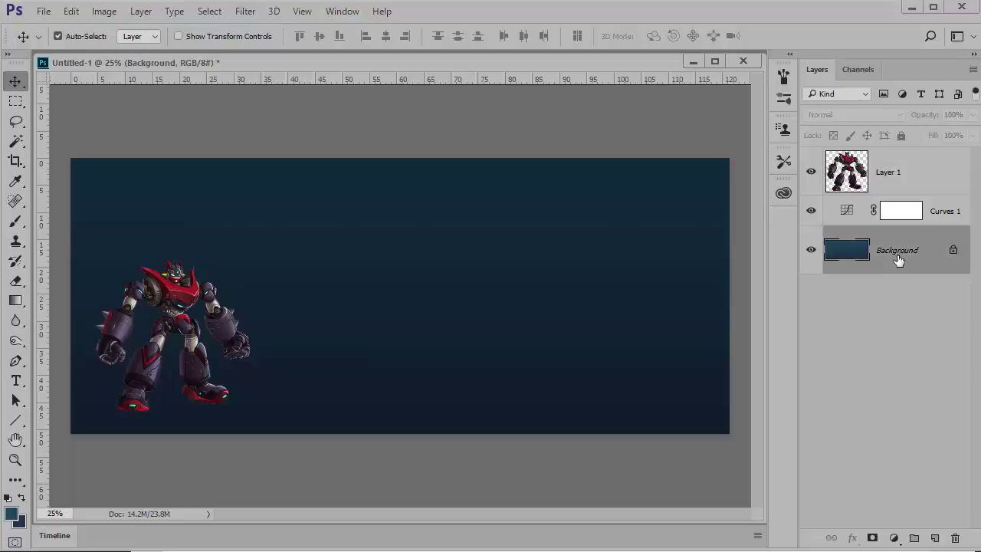
{"action": "left_click", "coordinate": [885, 216]}
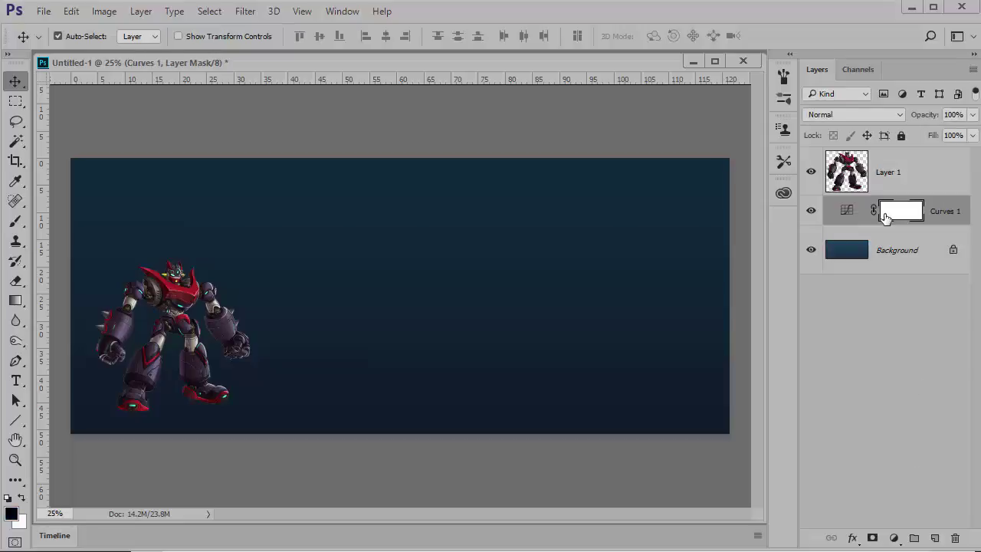
{"action": "left_click", "coordinate": [934, 539]}
{"action": "left_click", "coordinate": [835, 175]}
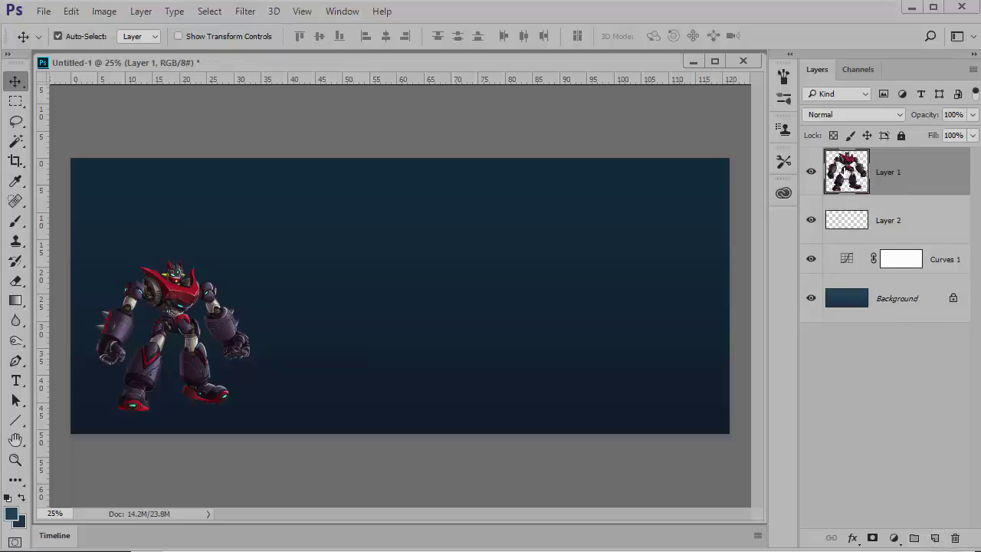
{"action": "left_click", "coordinate": [838, 222]}
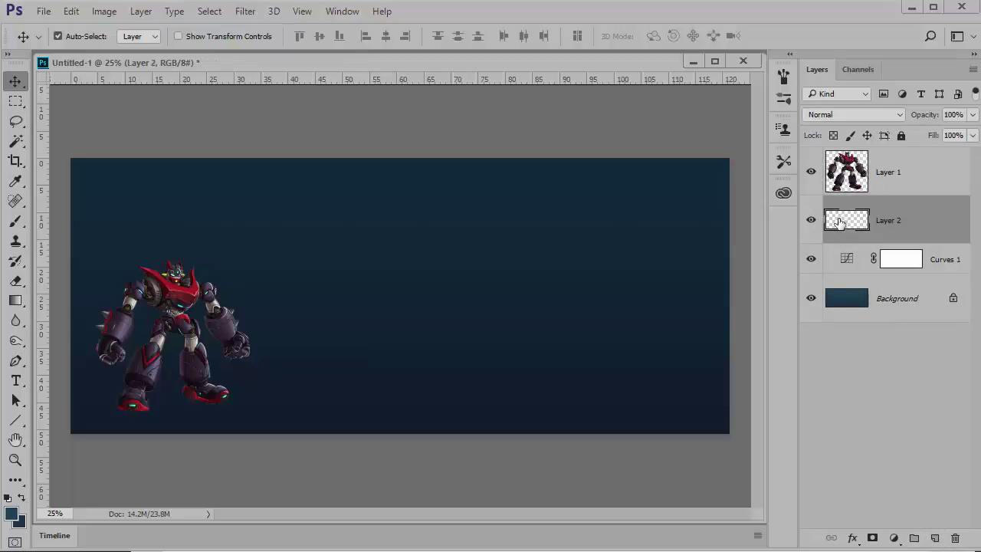
Rename the new empty layer as 태곤브이그림자.
{"action": "double_click", "coordinate": [886, 221]}
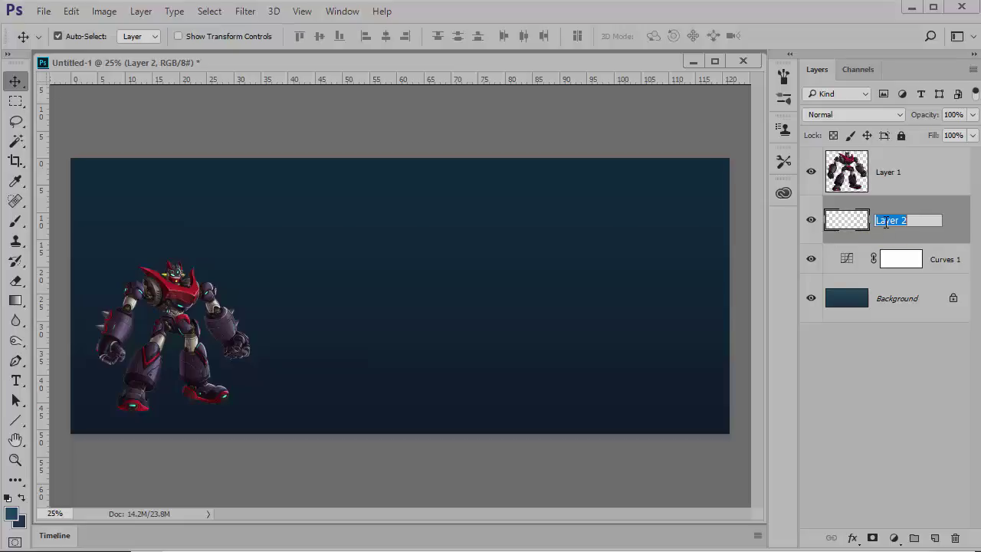
{"action": "type", "text": "그룹"}
{"action": "key", "text": "BackSpace"}
{"action": "key", "text": "BackSpace"}
{"action": "type", "text": "Ell"}
{"action": "type", "text": "원레이"}
{"action": "type", "text": "그림자"}
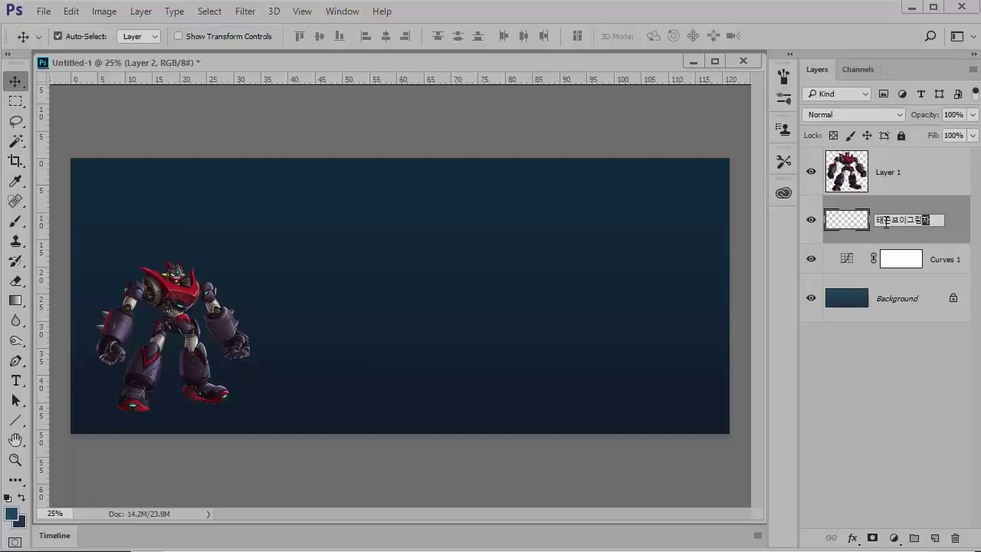
{"action": "key", "text": "Return"}
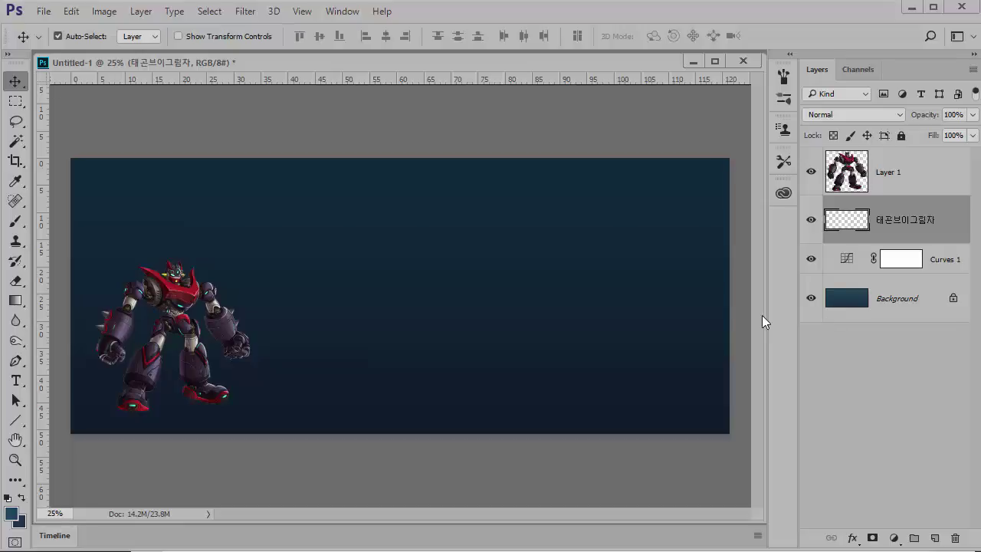
Draw a flat ellipse filled with near-black #030303 beneath the robot's feet with the Ellipse Tool on the 태곤브이그림자 layer.
{"action": "left_click", "coordinate": [17, 419]}
{"action": "left_click", "coordinate": [17, 420]}
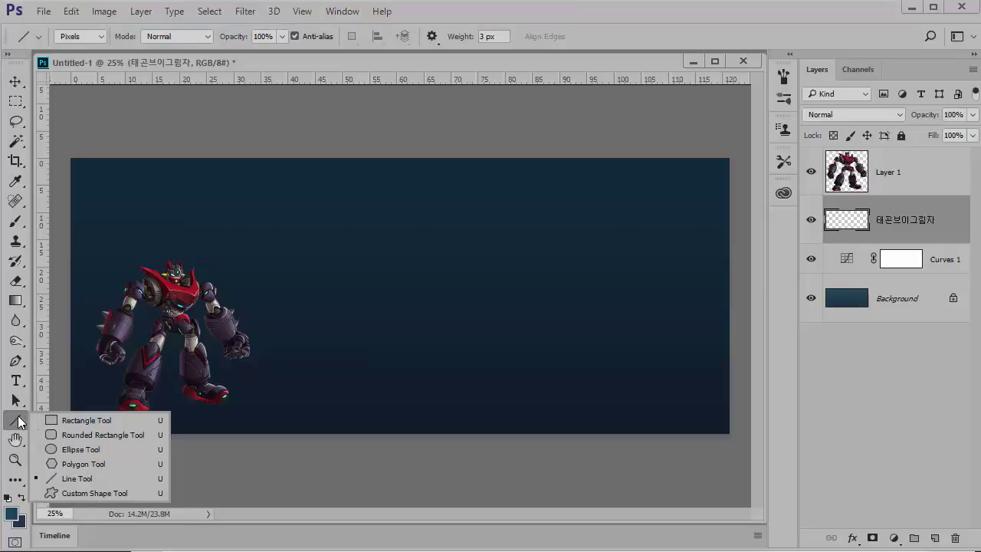
{"action": "left_click", "coordinate": [102, 448]}
{"action": "left_click", "coordinate": [11, 517]}
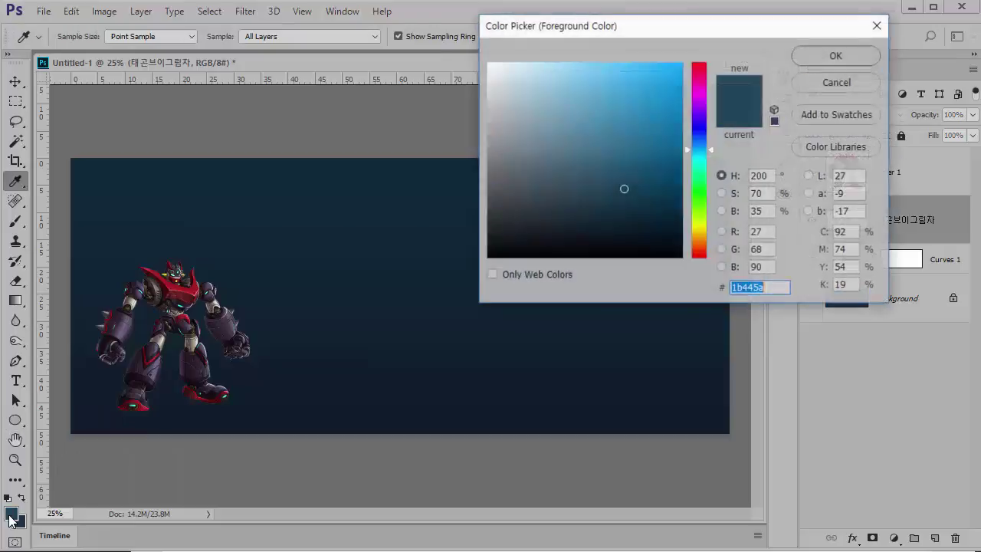
{"action": "left_click", "coordinate": [495, 256]}
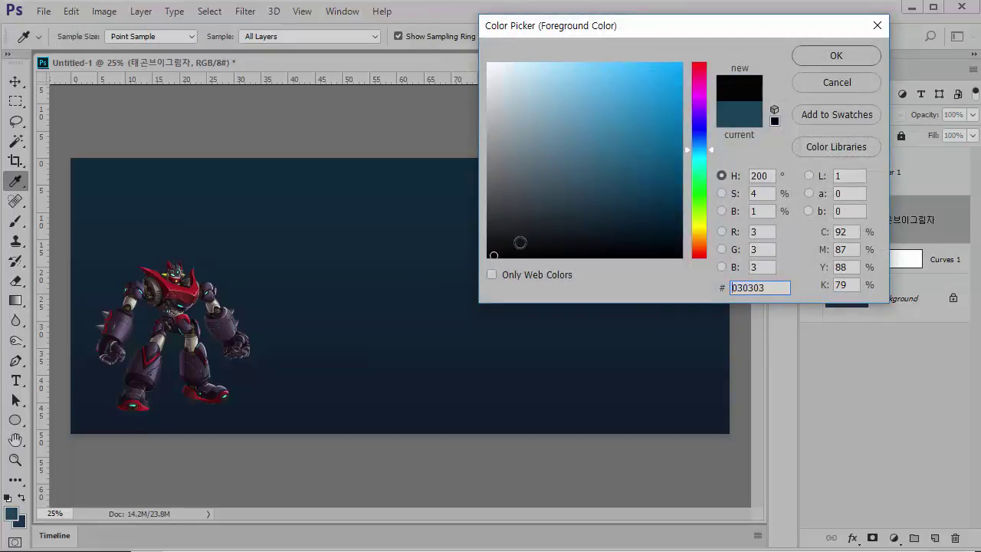
{"action": "left_click", "coordinate": [798, 61]}
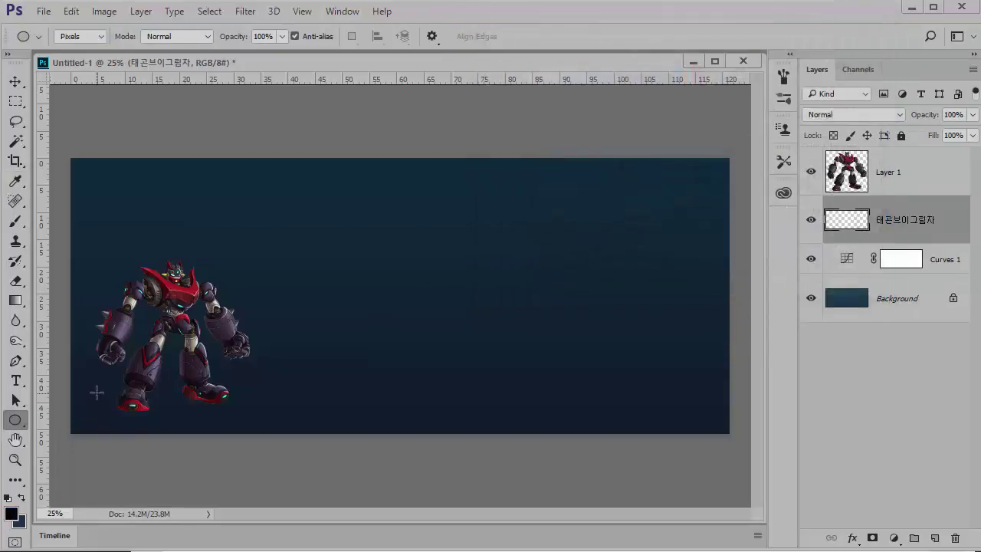
{"action": "left_click_drag", "start_coordinate": [103, 389], "coordinate": [248, 420]}
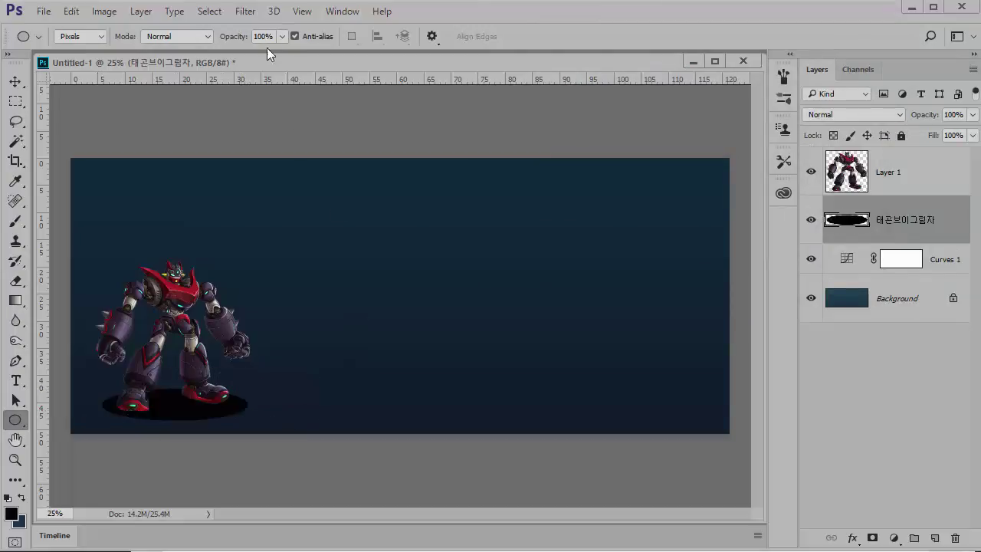
Soften the black ellipse with a Gaussian Blur of 29.1 pixels radius.
{"action": "left_click", "coordinate": [245, 11]}
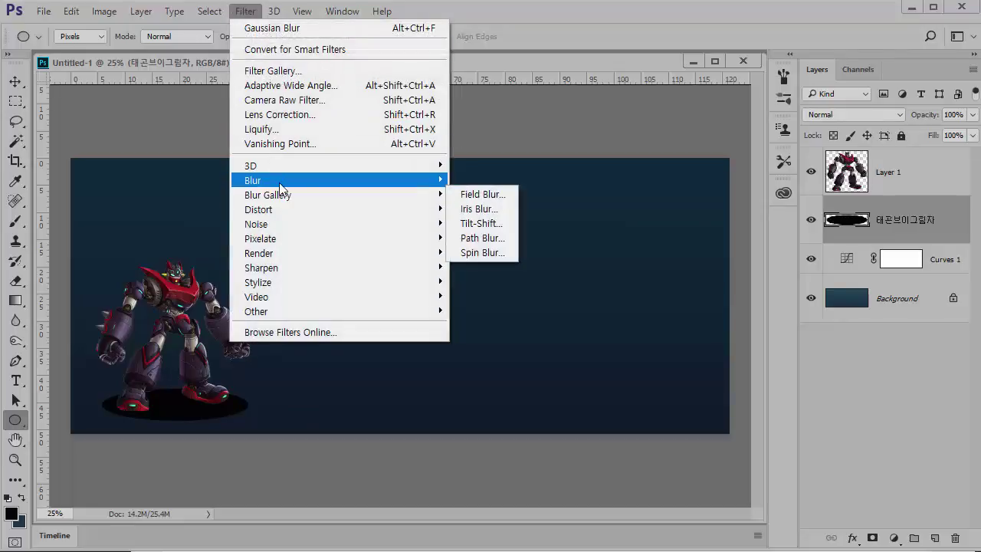
{"action": "mouse_move", "coordinate": [328, 182]}
{"action": "left_click", "coordinate": [467, 238]}
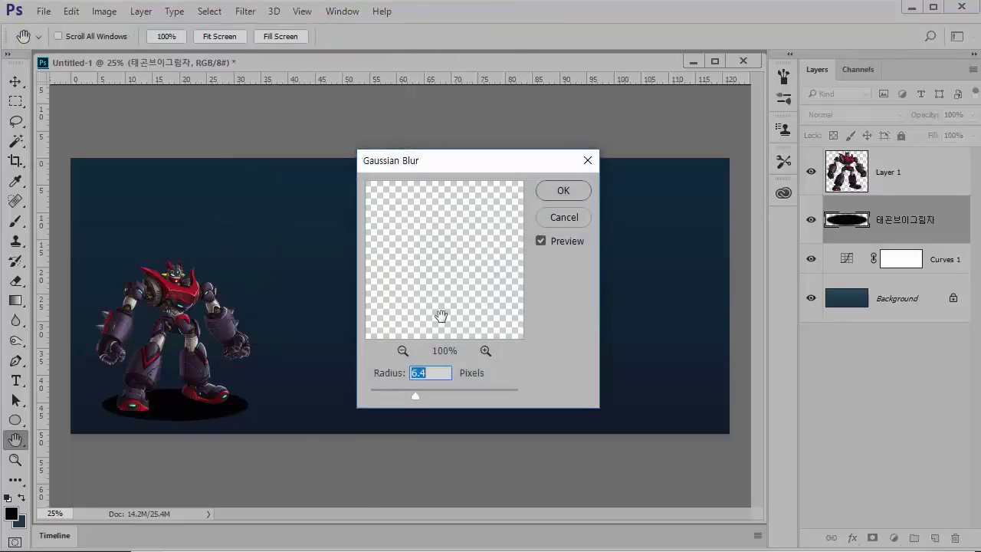
{"action": "left_click_drag", "start_coordinate": [417, 395], "coordinate": [450, 395]}
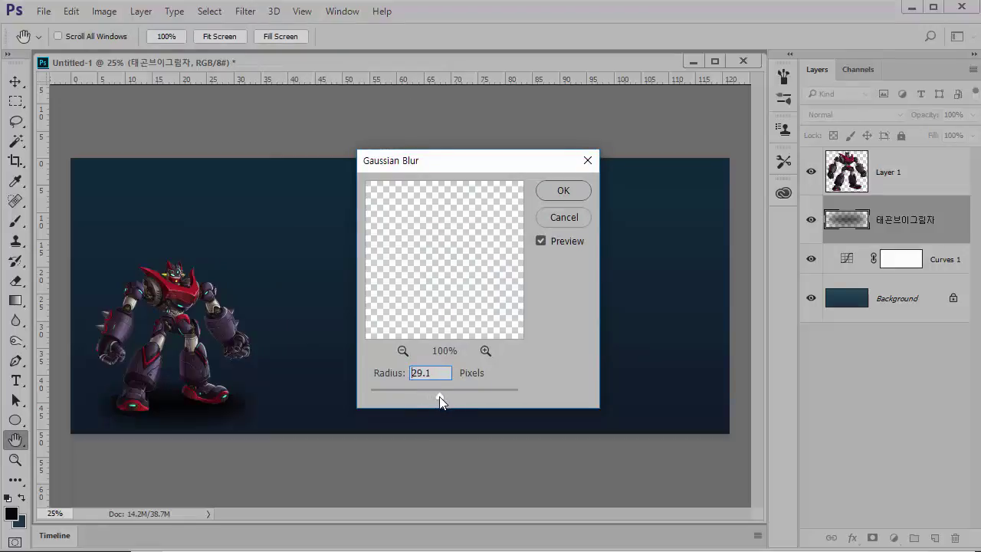
{"action": "left_click", "coordinate": [560, 195]}
{"action": "key", "text": "u"}
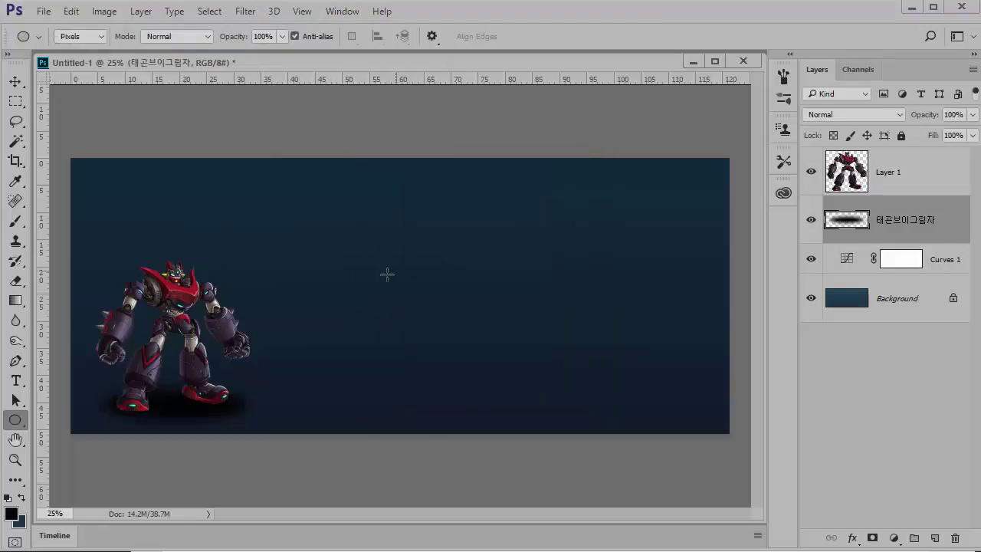
Flatten the blurred shadow vertically with Free Transform and raise it slightly beneath the robot's feet.
{"action": "key", "text": "ctrl+t"}
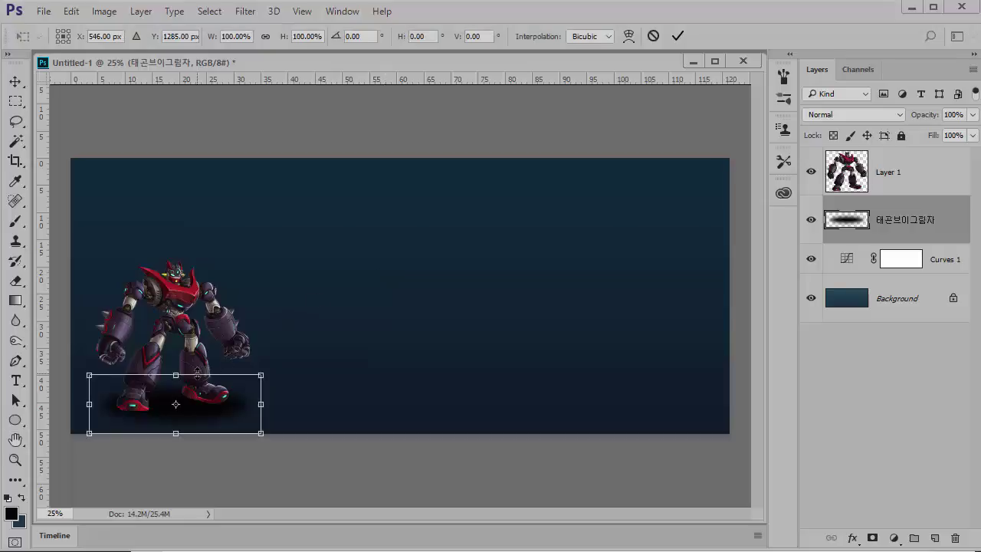
{"action": "left_click_drag", "start_coordinate": [183, 375], "coordinate": [182, 392]}
{"action": "key", "text": "Return"}
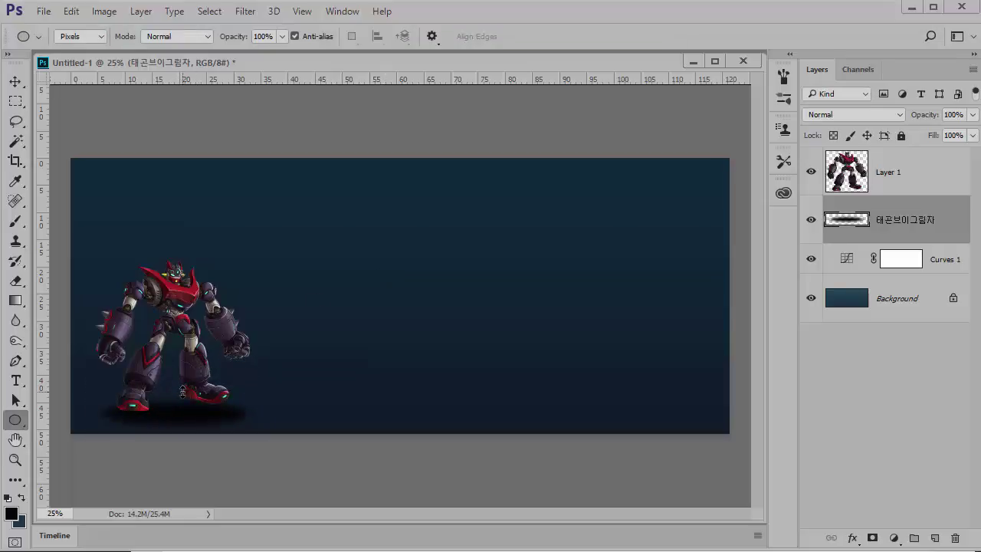
{"action": "key", "text": "v"}
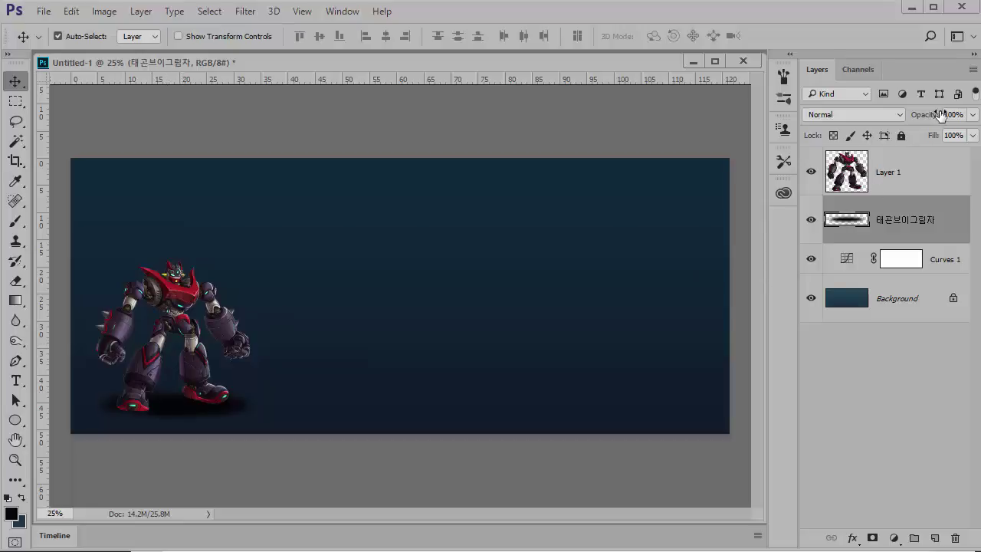
Set the shadow layer's opacity to 87% and toggle its visibility off and on to compare.
{"action": "left_click_drag", "start_coordinate": [940, 114], "coordinate": [916, 118]}
{"action": "left_click", "coordinate": [811, 221]}
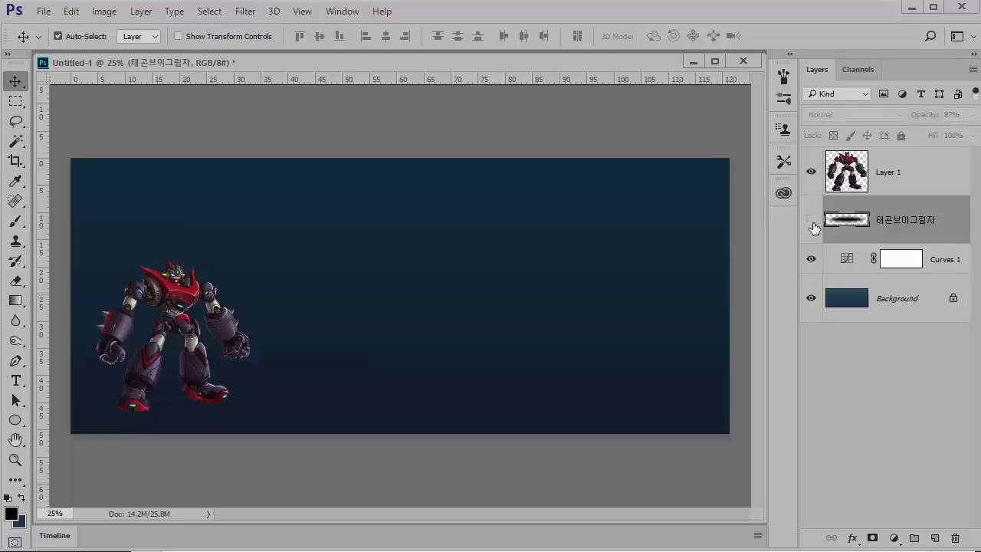
{"action": "left_click", "coordinate": [812, 223]}
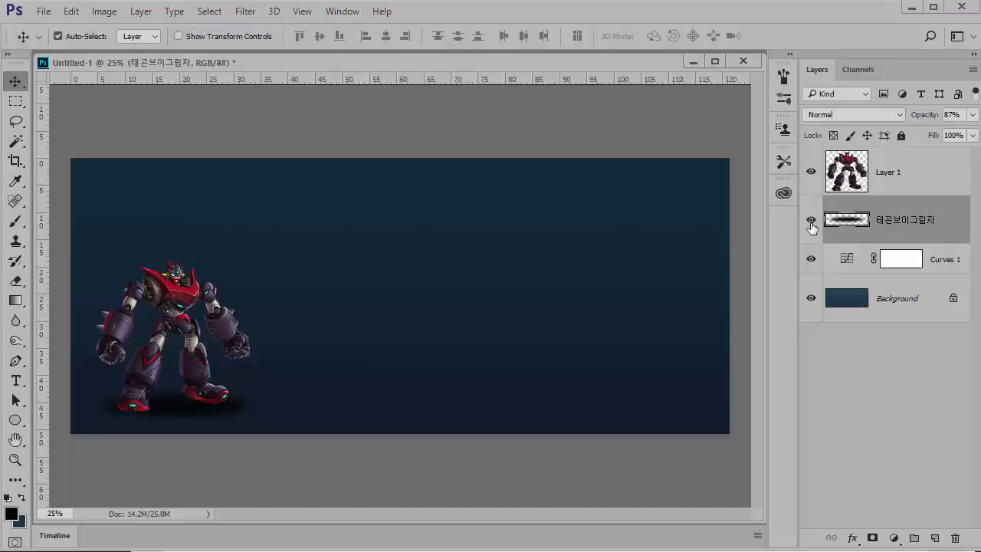
Duplicate the robot on Layer 1 and flip the copy vertically with Free Transform.
{"action": "left_click", "coordinate": [847, 183]}
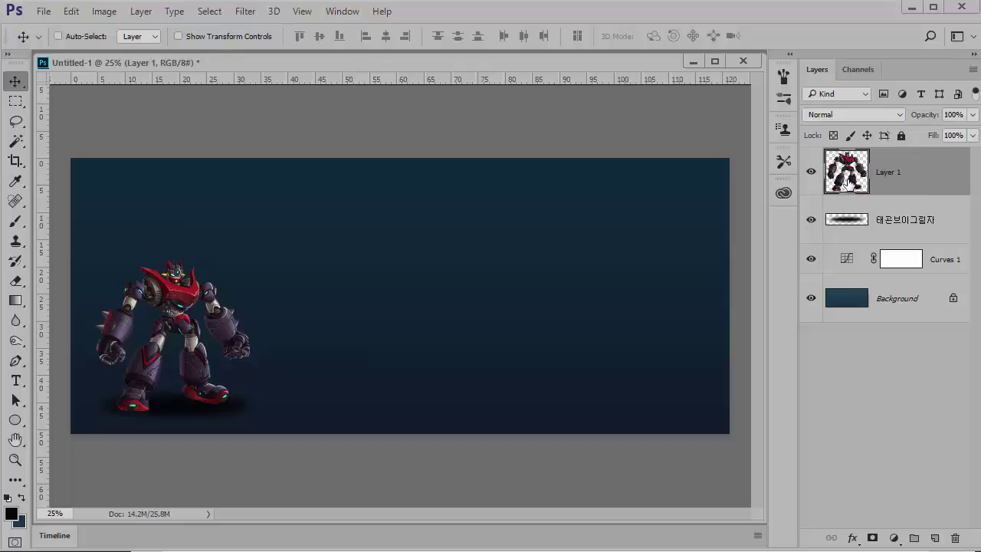
{"action": "key", "text": "ctrl+j"}
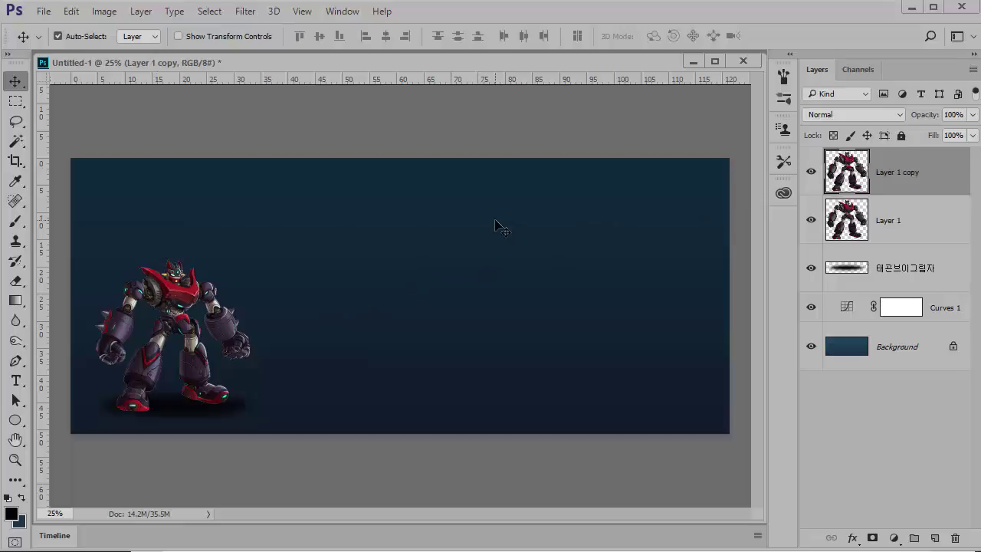
{"action": "key", "text": "ctrl+t"}
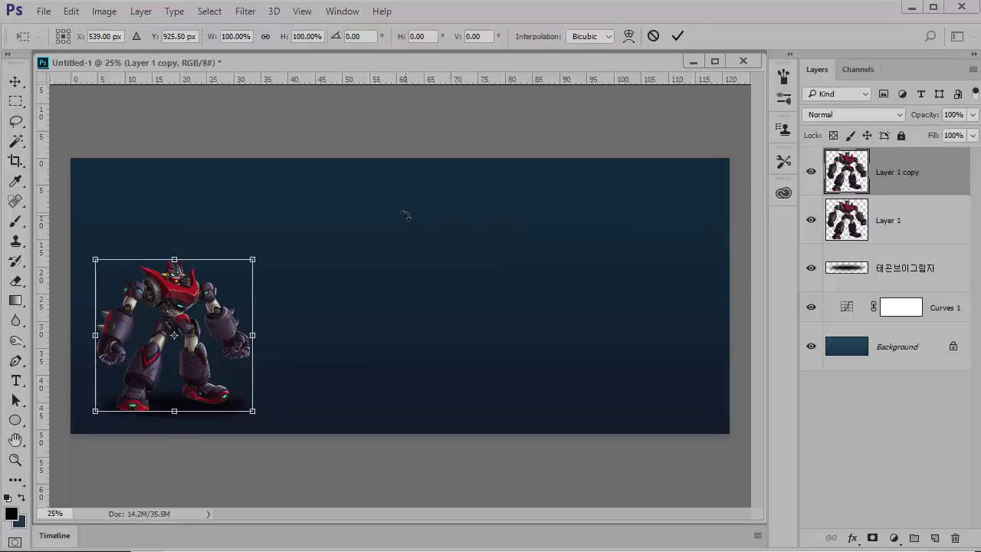
{"action": "right_click", "coordinate": [188, 287]}
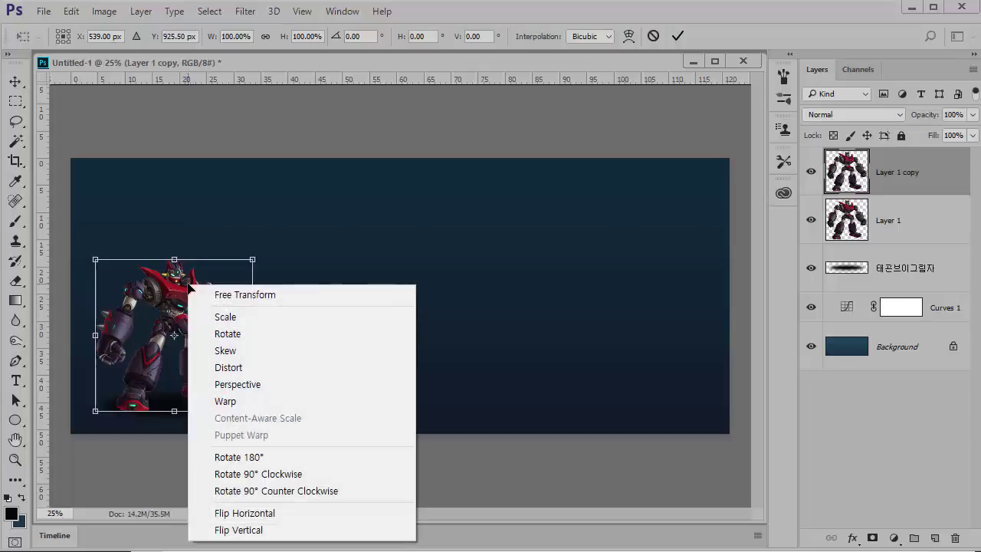
{"action": "left_click", "coordinate": [238, 530]}
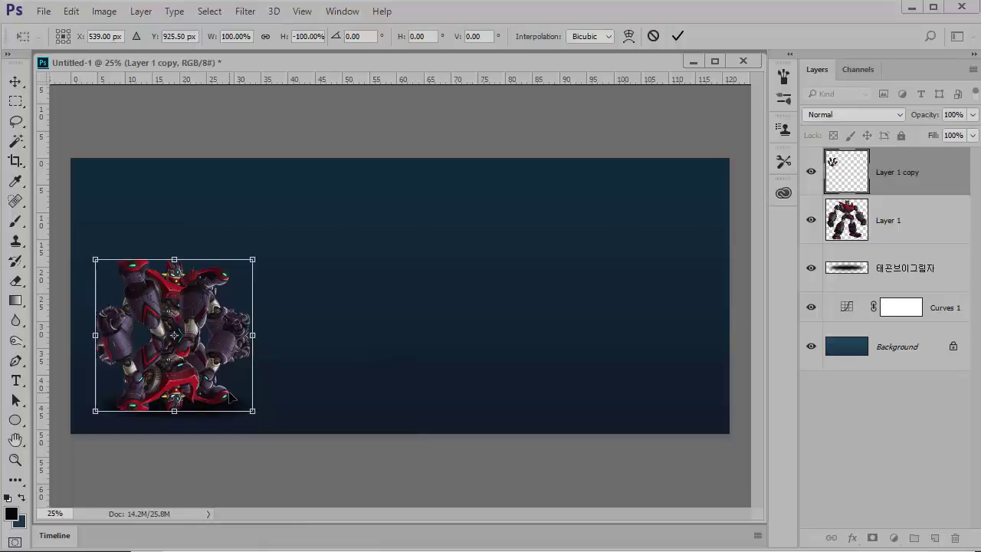
{"action": "key", "text": "Return"}
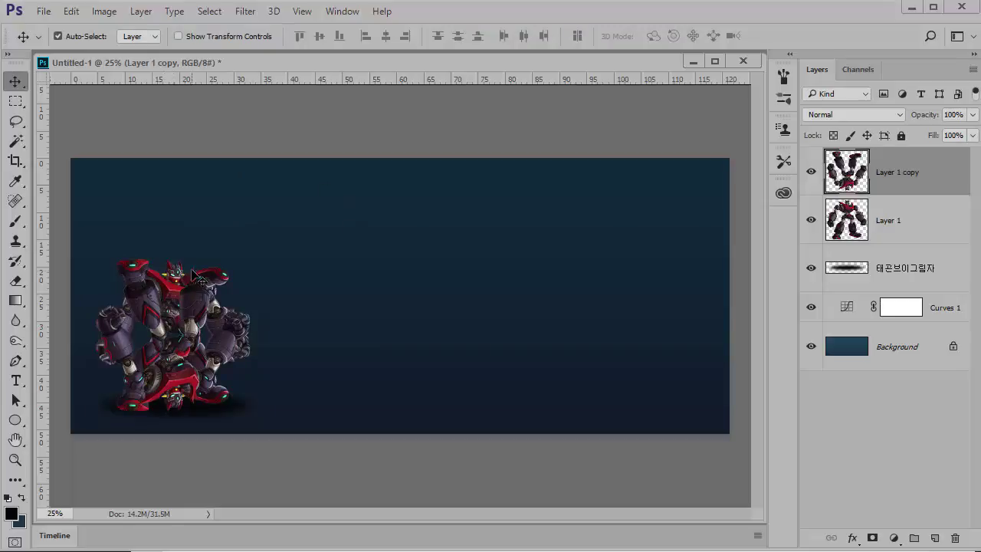
Move the upside-down robot copy straight down so its feet meet the original's feet like a floor reflection.
{"action": "left_click_drag", "start_coordinate": [147, 301], "coordinate": [151, 425]}
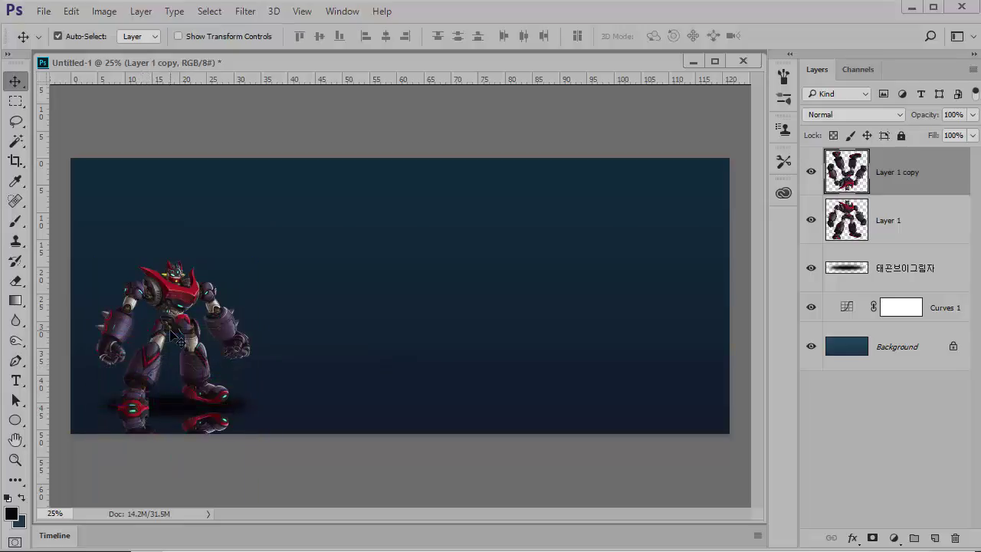
{"action": "key", "text": "Down"}
{"action": "key", "text": "Down"}
{"action": "key", "text": "Down"}
{"action": "key", "text": "Up"}
{"action": "key", "text": "Up"}
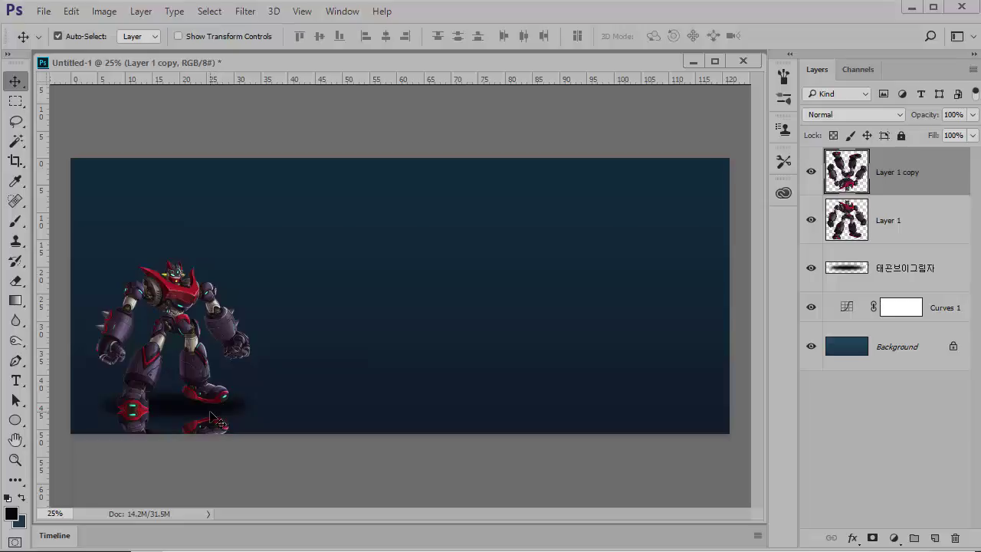
{"action": "left_click_drag", "start_coordinate": [187, 412], "coordinate": [320, 282]}
{"action": "key", "text": "ctrl+z"}
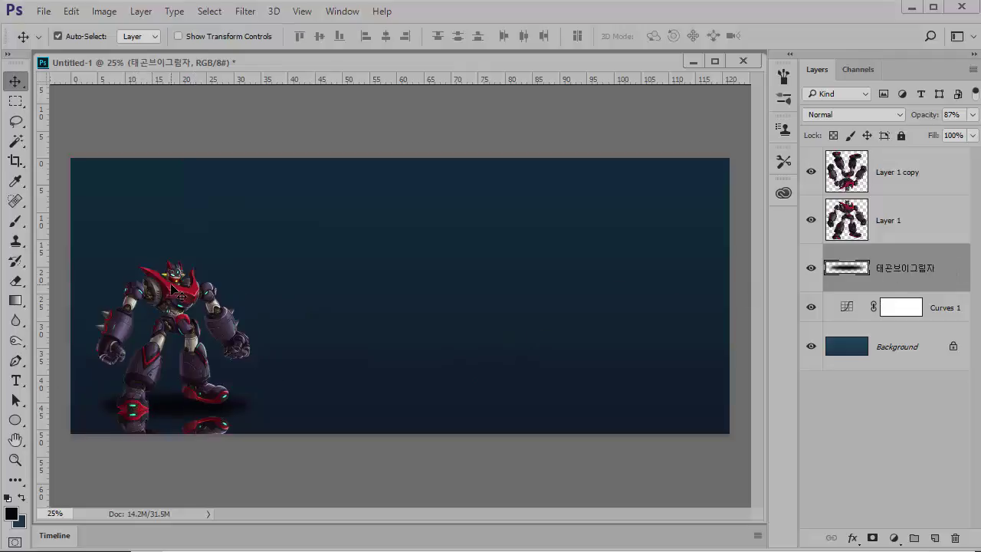
{"action": "left_click_drag", "start_coordinate": [187, 281], "coordinate": [314, 217]}
{"action": "key", "text": "ctrl+z"}
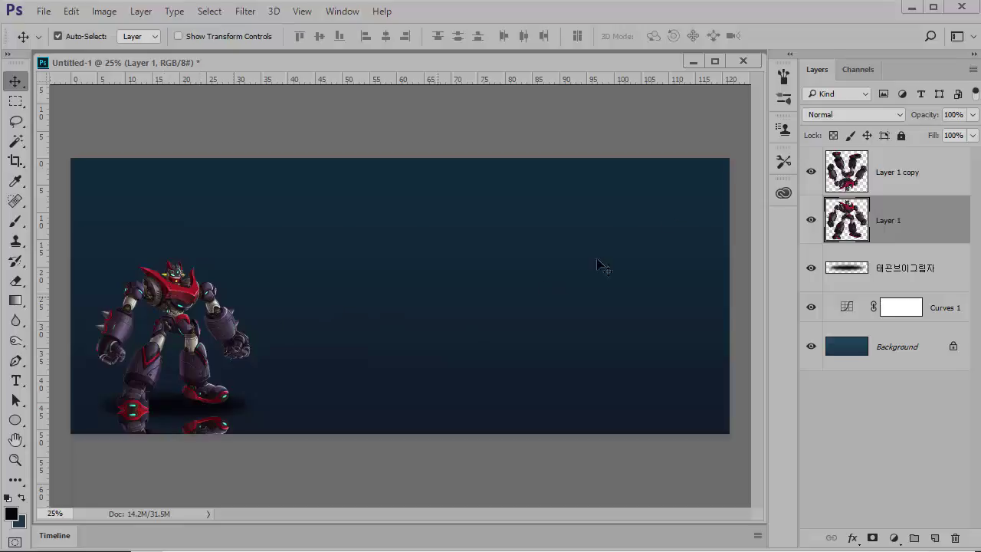
Move the upside-down robot copy out from under the original into the empty middle of the canvas.
{"action": "left_click", "coordinate": [205, 434]}
{"action": "left_click_drag", "start_coordinate": [205, 434], "coordinate": [446, 273]}
{"action": "right_click", "coordinate": [446, 274]}
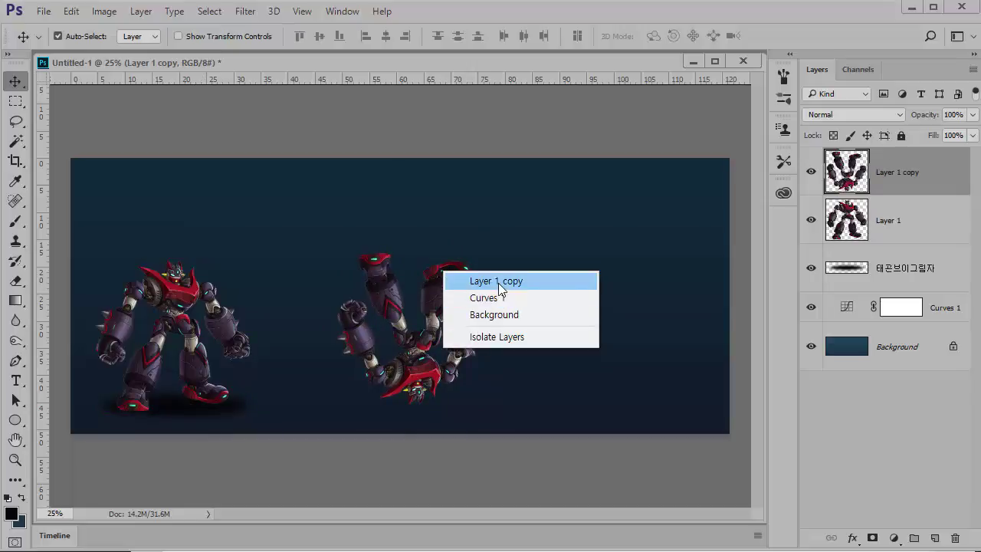
{"action": "left_click", "coordinate": [339, 251]}
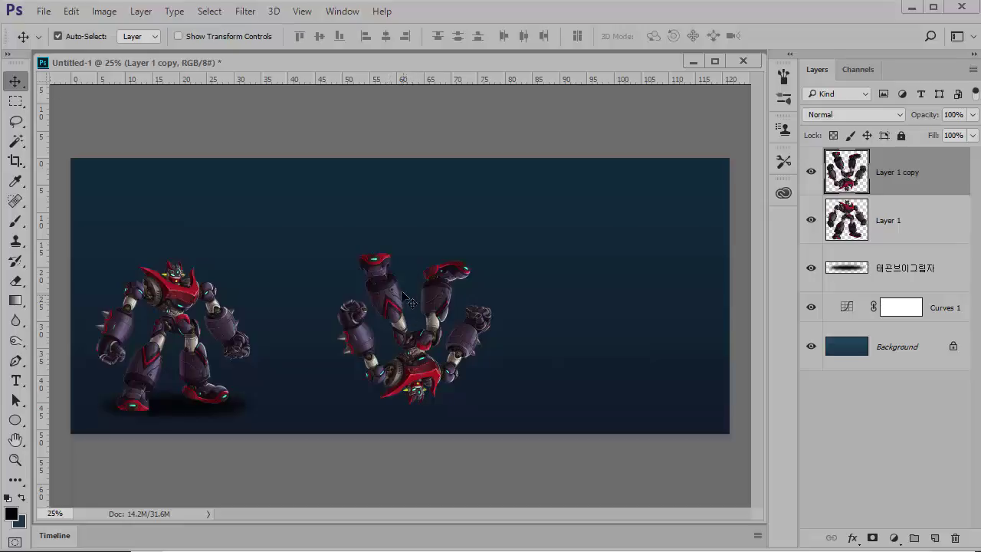
Marquee-select the copy's shorter foot and lower leg, raise that part slightly, deselect, and move the copy back beneath the robot.
{"action": "left_click", "coordinate": [16, 100]}
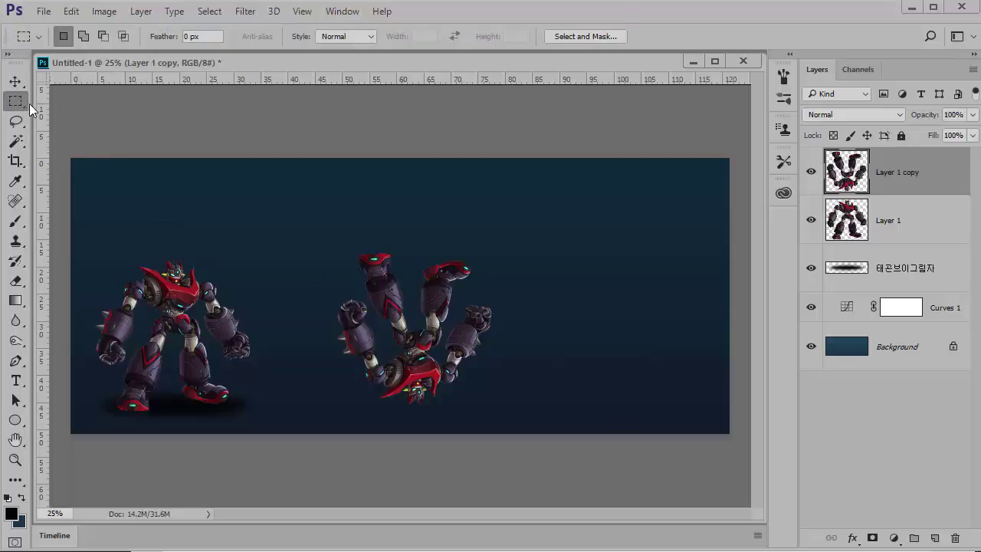
{"action": "left_click_drag", "start_coordinate": [415, 245], "coordinate": [472, 296]}
{"action": "key", "text": "v"}
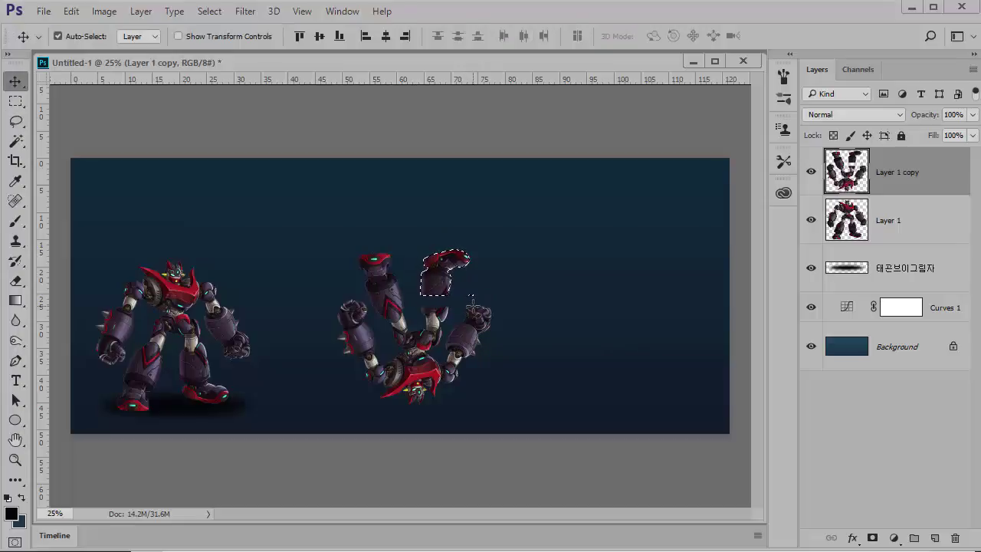
{"action": "key", "text": "ctrl+d"}
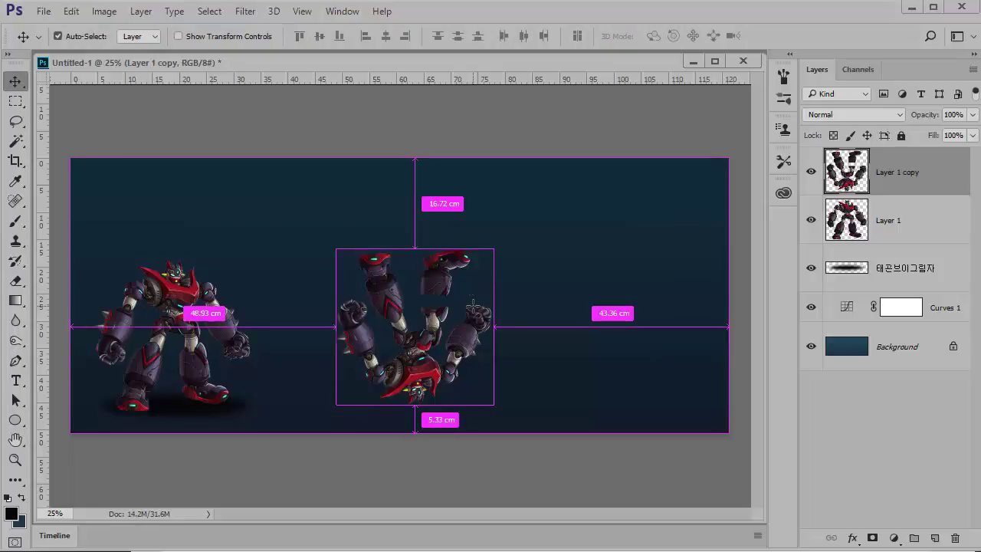
{"action": "left_click_drag", "start_coordinate": [390, 283], "coordinate": [141, 379]}
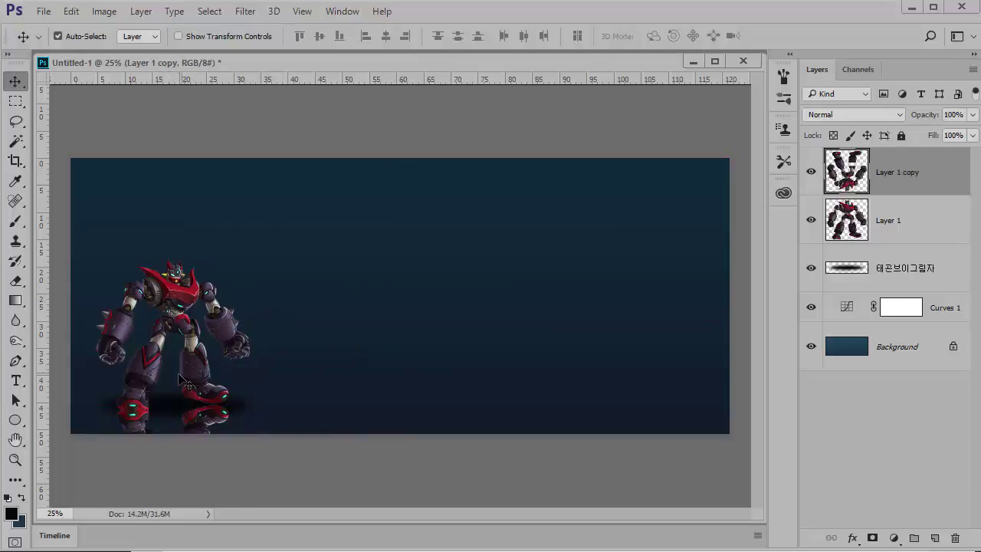
Pull the copy out again, rotate its detached foot section about 15.4° with Free Transform, deselect, and return the copy beneath the robot.
{"action": "left_click_drag", "start_coordinate": [211, 426], "coordinate": [407, 324]}
{"action": "key", "text": "m"}
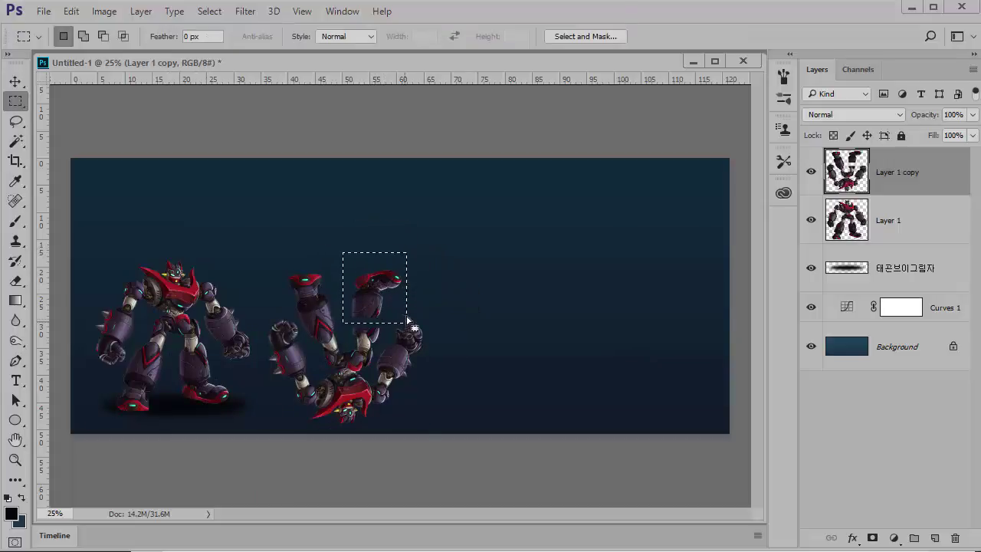
{"action": "key", "text": "ctrl+t"}
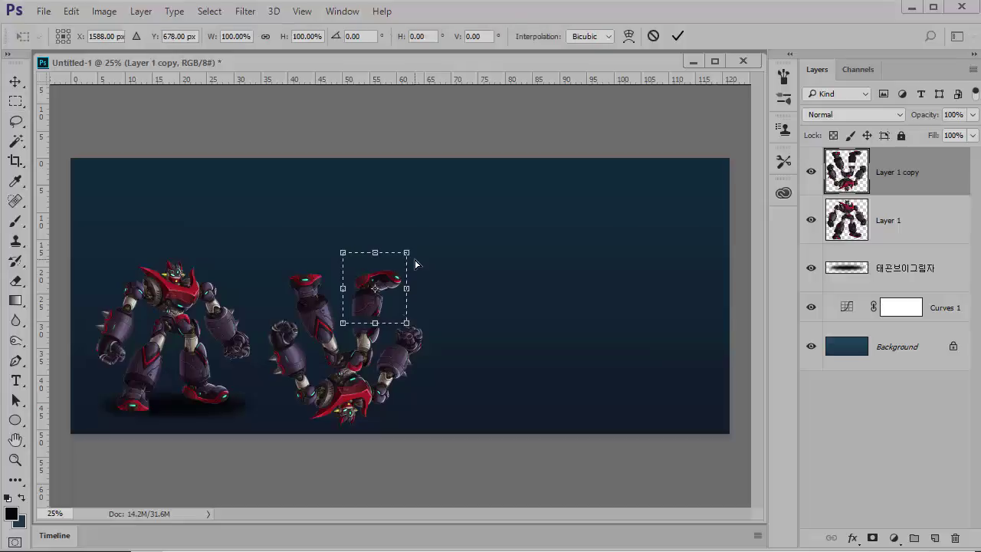
{"action": "mouse_move", "coordinate": [422, 244]}
{"action": "left_mouse_down"}
{"action": "mouse_move", "coordinate": [427, 254]}
{"action": "mouse_move", "coordinate": [425, 234]}
{"action": "left_mouse_up"}
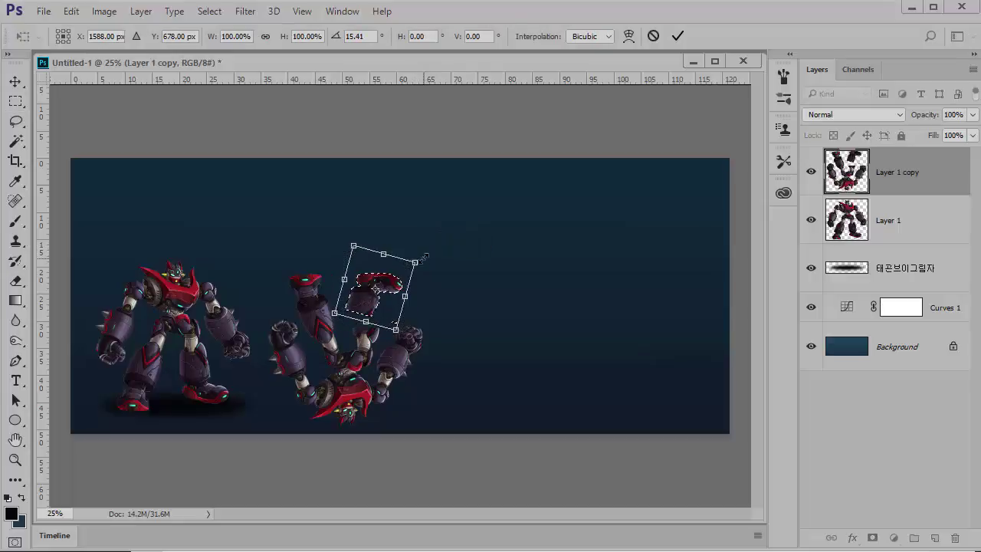
{"action": "key", "text": "Return"}
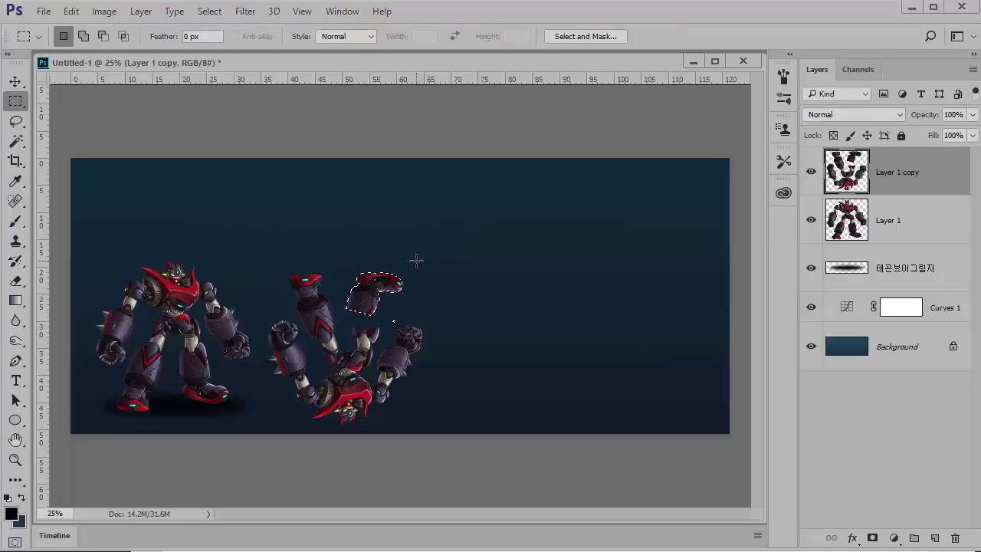
{"action": "key", "text": "ctrl+d"}
{"action": "key", "text": "v"}
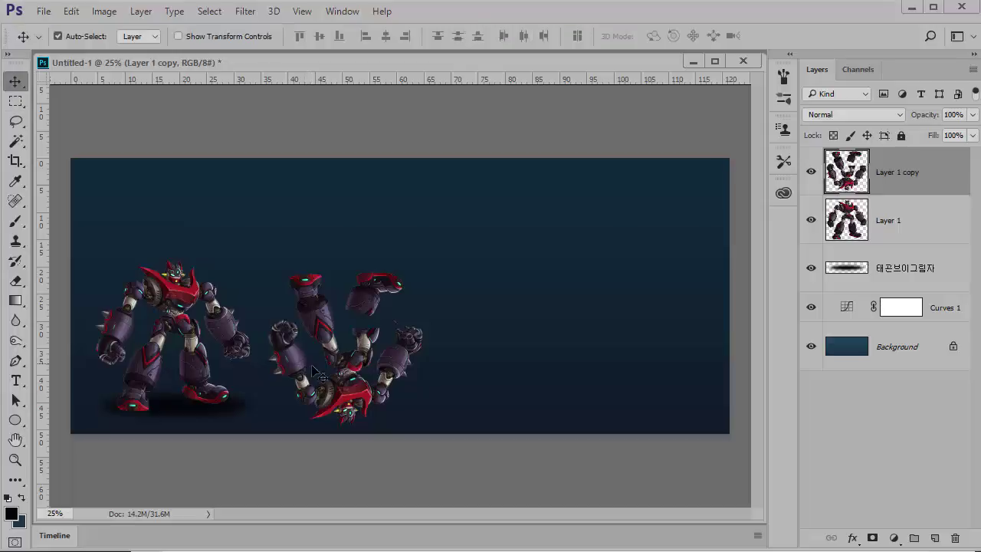
{"action": "left_click_drag", "start_coordinate": [306, 308], "coordinate": [138, 418]}
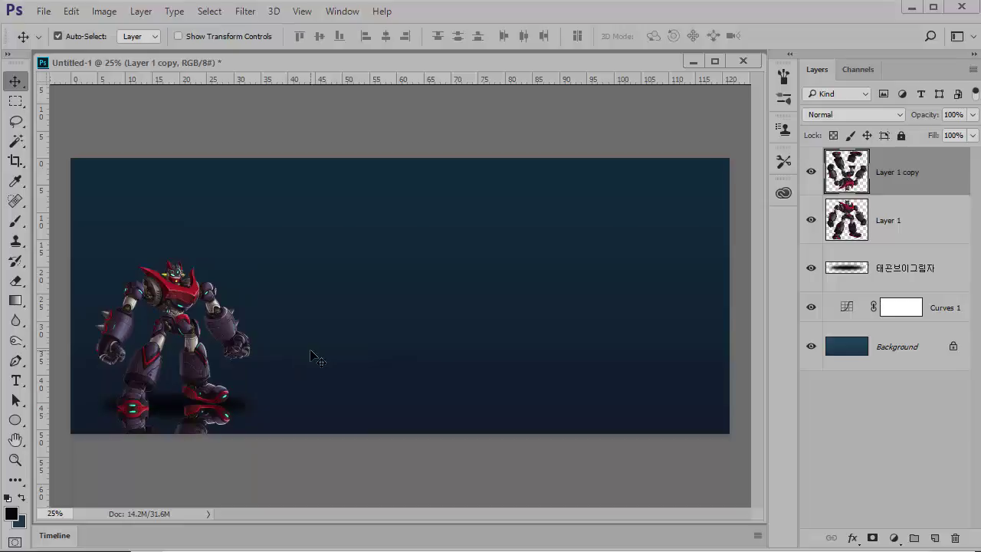
Apply a Gaussian Blur with a 4.8-pixel radius to the reflection on Layer 1 copy, and select the shadow layer.
{"action": "left_click", "coordinate": [238, 15]}
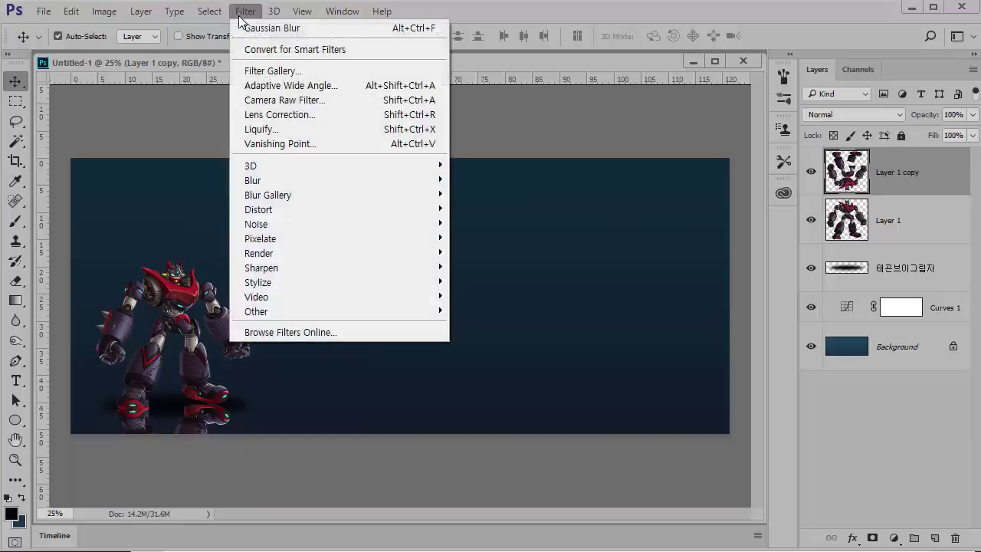
{"action": "mouse_move", "coordinate": [310, 185]}
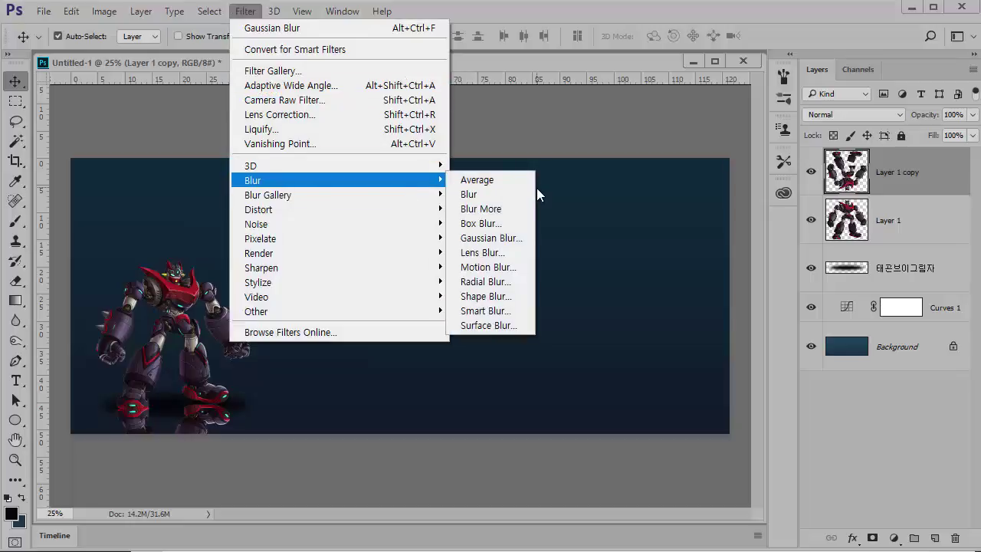
{"action": "left_click", "coordinate": [519, 236]}
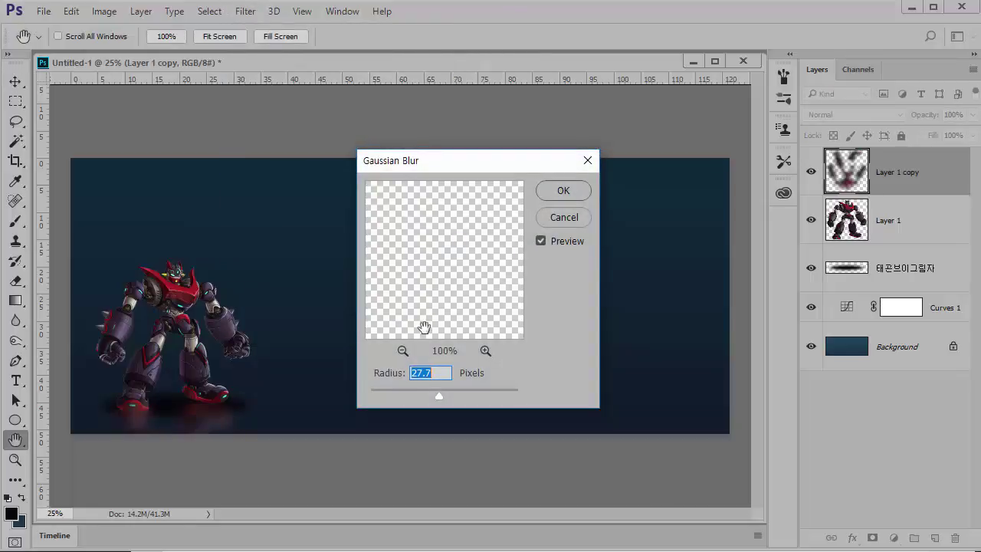
{"action": "left_click_drag", "start_coordinate": [412, 396], "coordinate": [408, 397]}
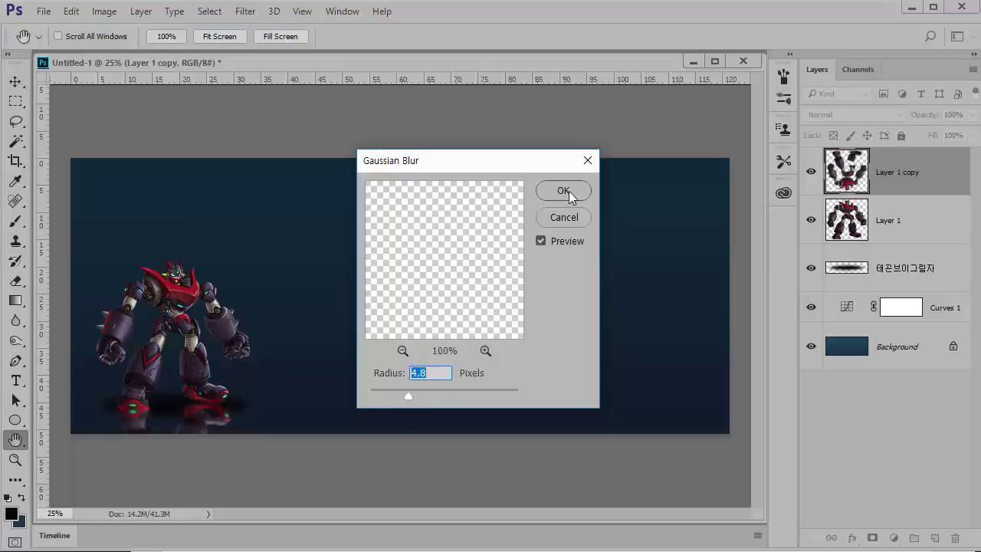
{"action": "left_click", "coordinate": [563, 190]}
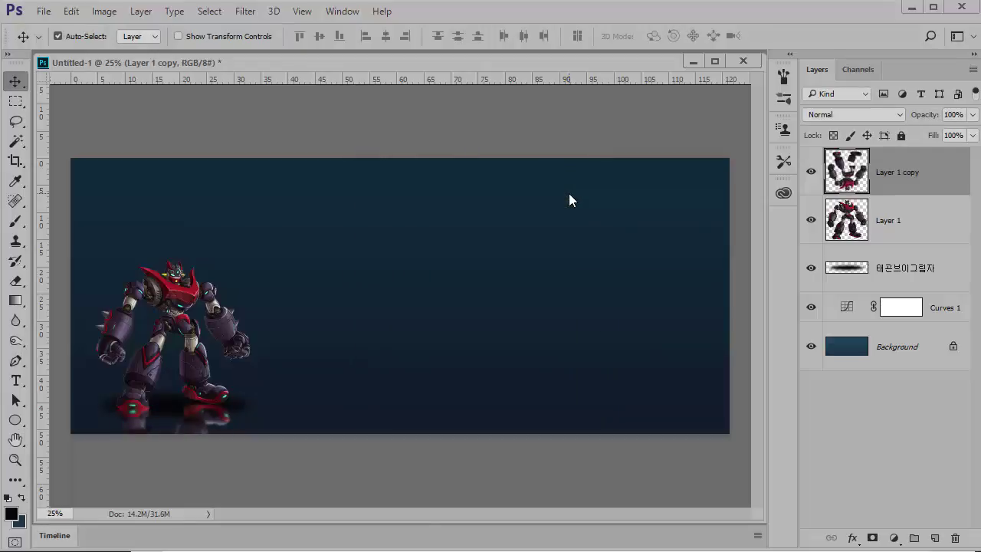
{"action": "left_click", "coordinate": [878, 275]}
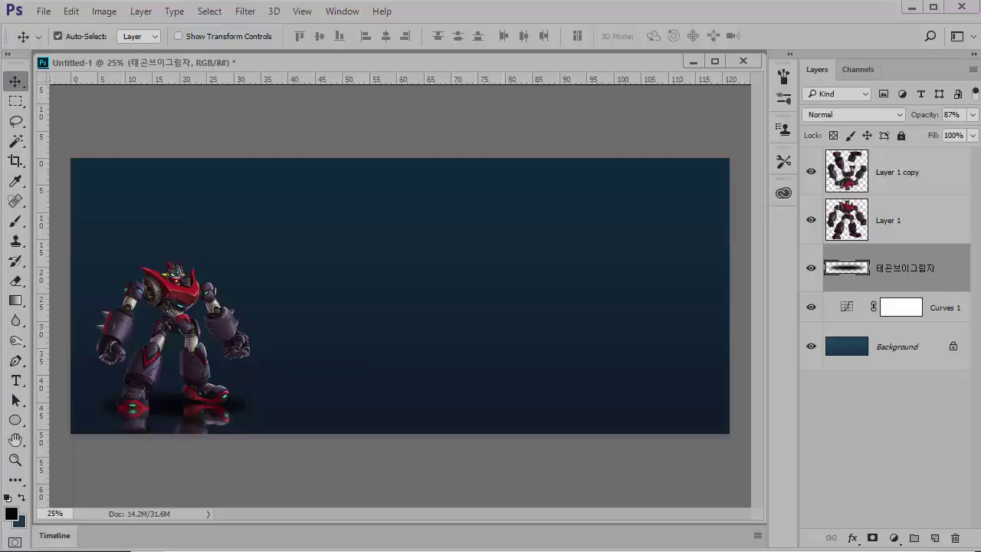
Switch to the browser's image results and open the preview of the God Gundam picture on a white background.
{"action": "key", "text": "alt+Tab"}
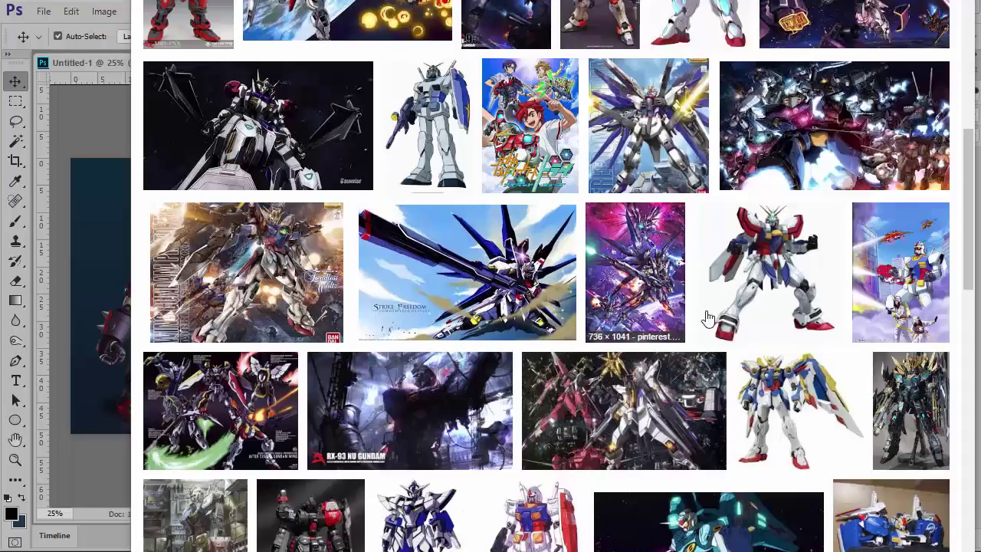
{"action": "left_click", "coordinate": [747, 259]}
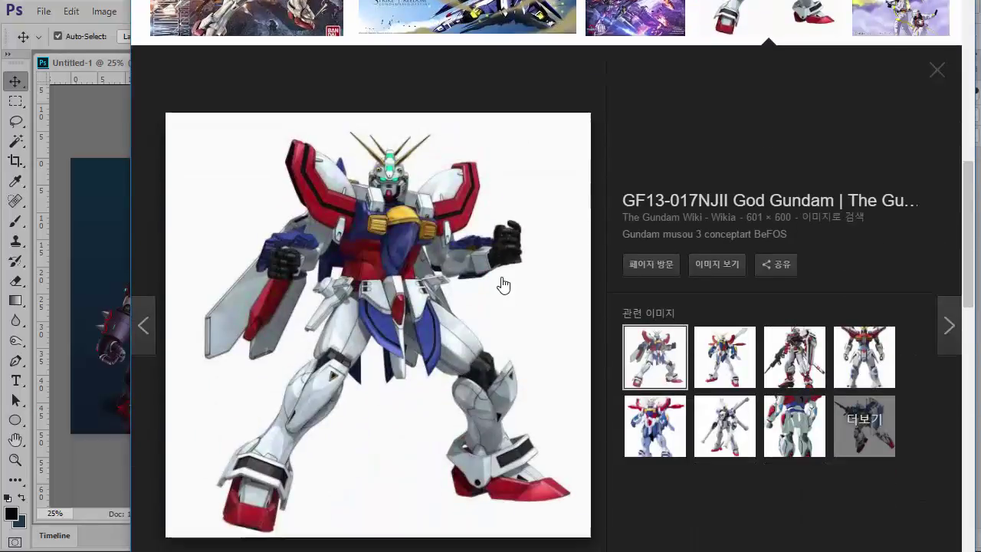
{"action": "scroll", "coordinate": [503, 285], "scroll_direction": "down", "scroll_amount": 1}
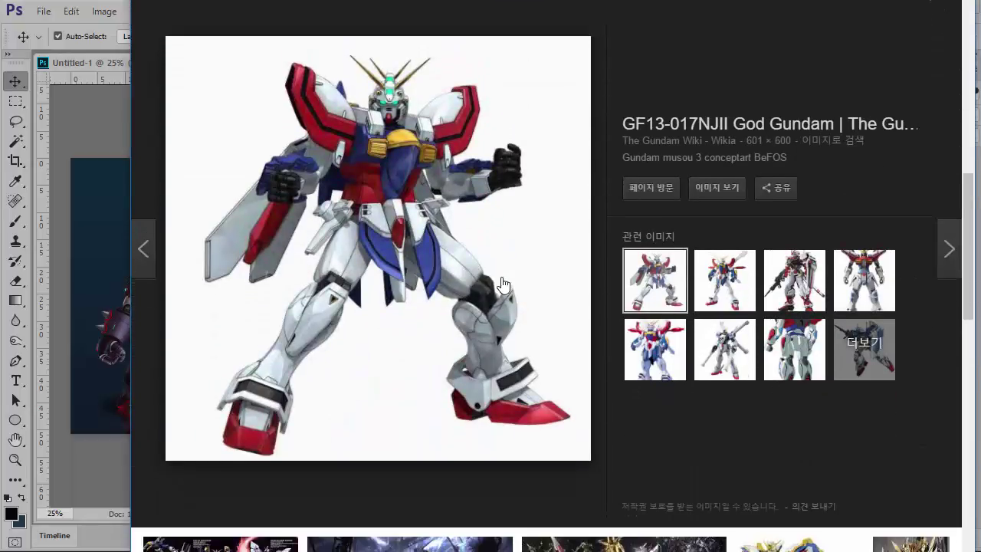
Browse the God Gundam picture's source page on The Gundam Wiki and return to the image preview.
{"action": "left_click", "coordinate": [399, 221]}
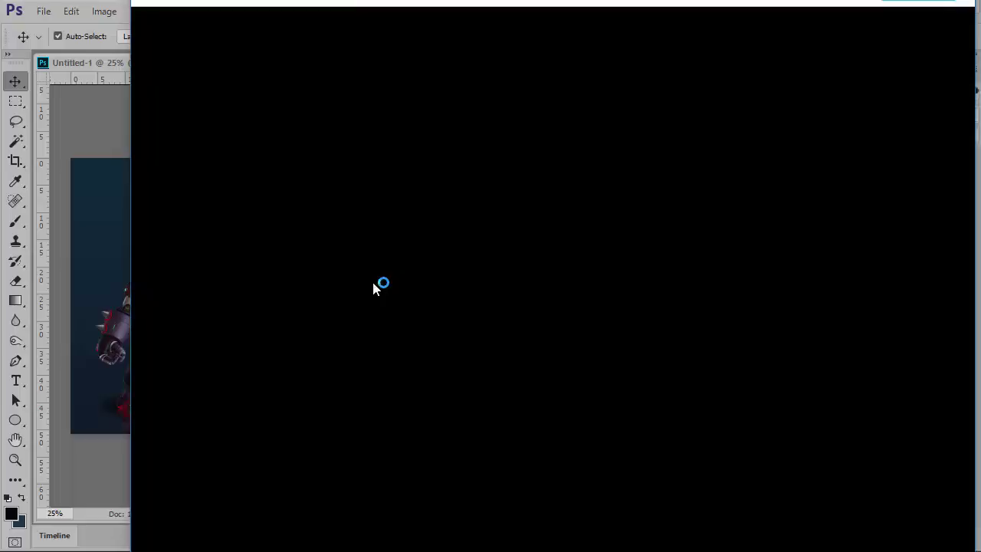
{"action": "scroll", "coordinate": [372, 284], "scroll_direction": "down", "scroll_amount": 10}
{"action": "scroll", "coordinate": [373, 283], "scroll_direction": "down", "scroll_amount": 15}
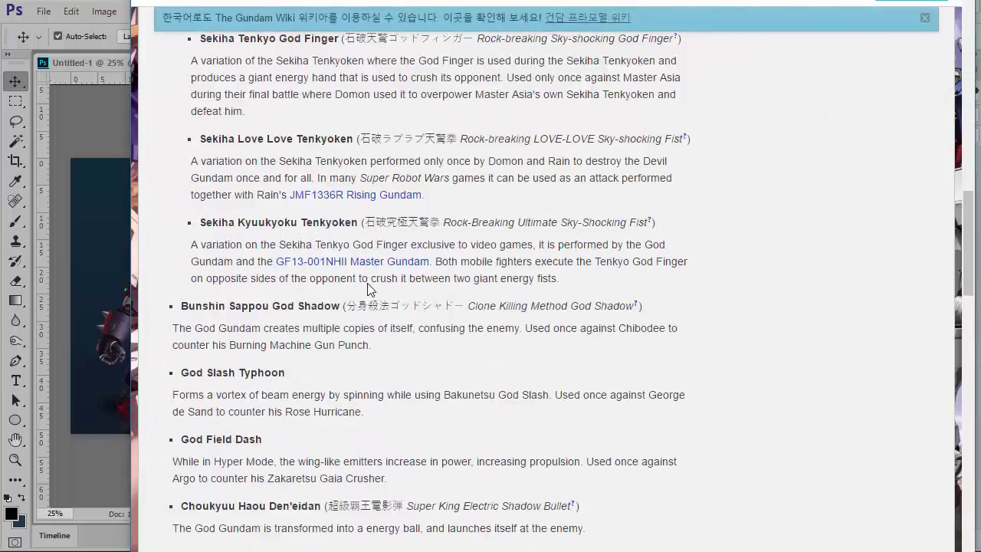
{"action": "scroll", "coordinate": [362, 285], "scroll_direction": "down", "scroll_amount": 12}
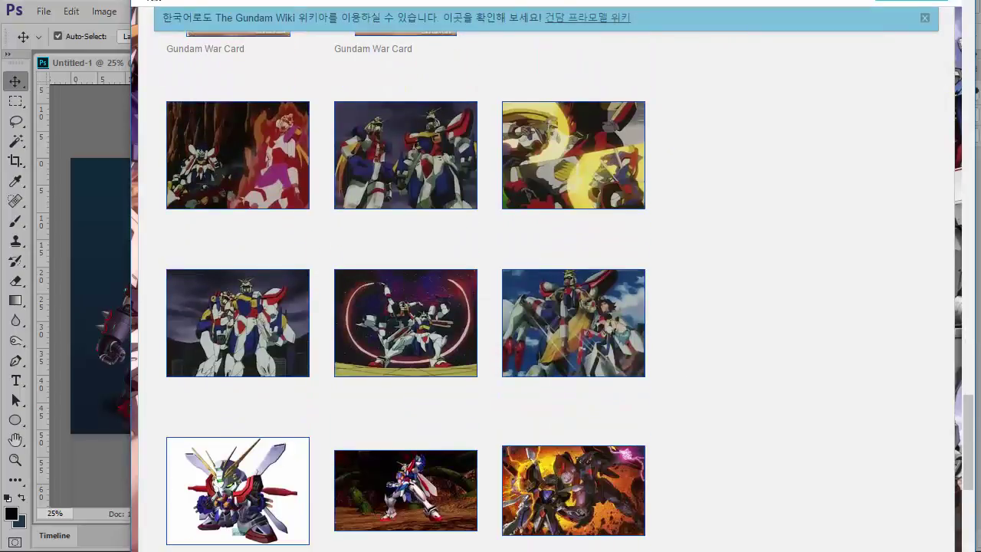
{"action": "key", "text": "ctrl+Tab"}
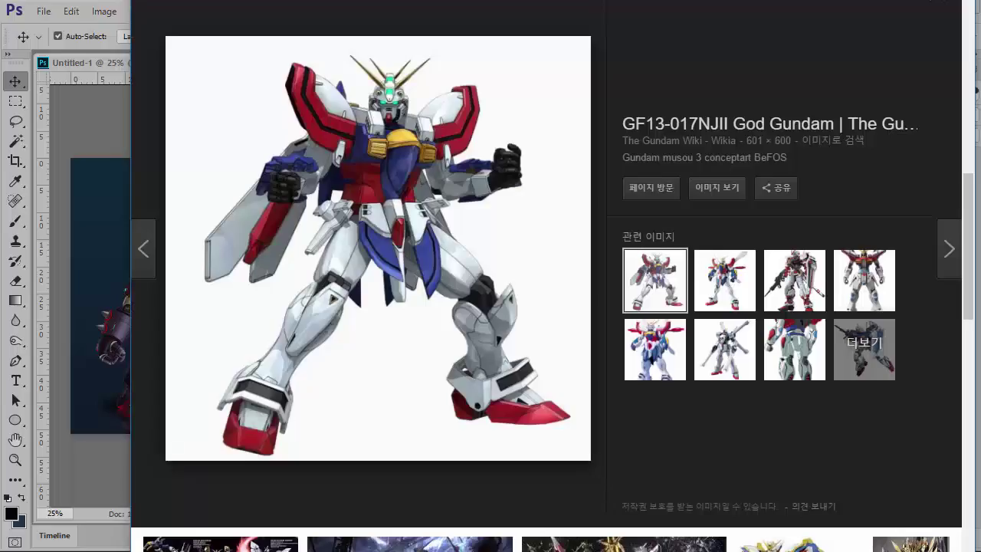
Save the God Gundam picture as the JPEG file Gundam_musou_3_conceptart_BeFOS (1).jpg.
{"action": "right_click", "coordinate": [456, 222]}
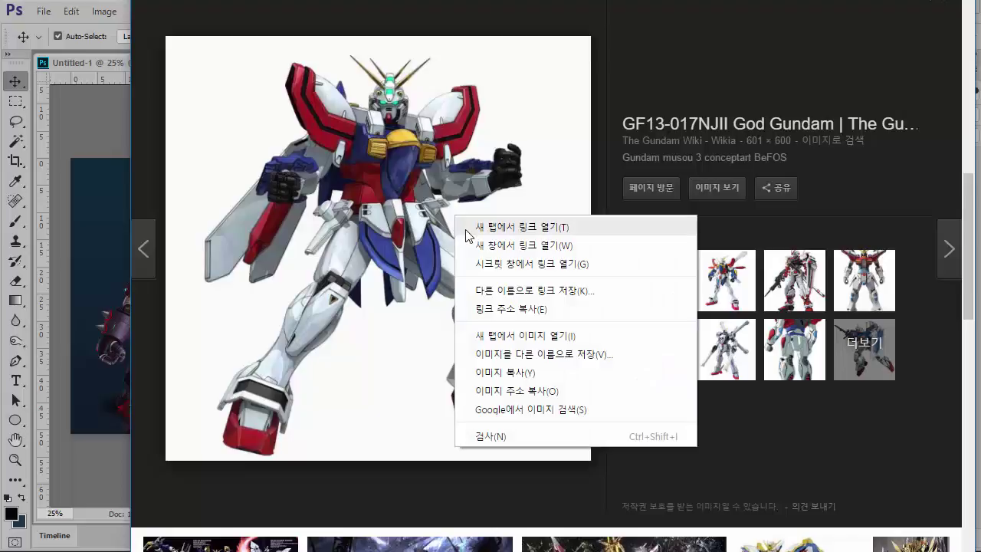
{"action": "left_click", "coordinate": [484, 356]}
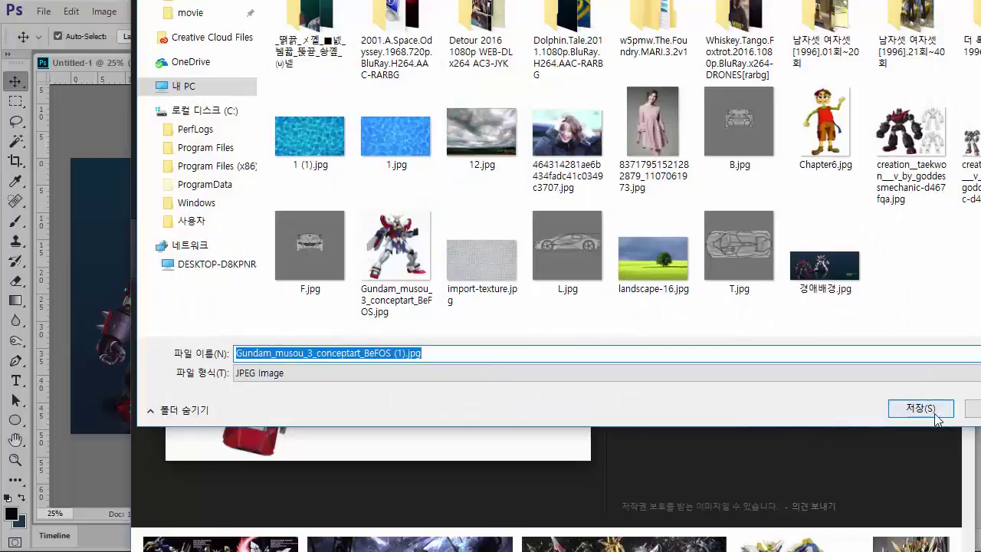
{"action": "left_click", "coordinate": [919, 408]}
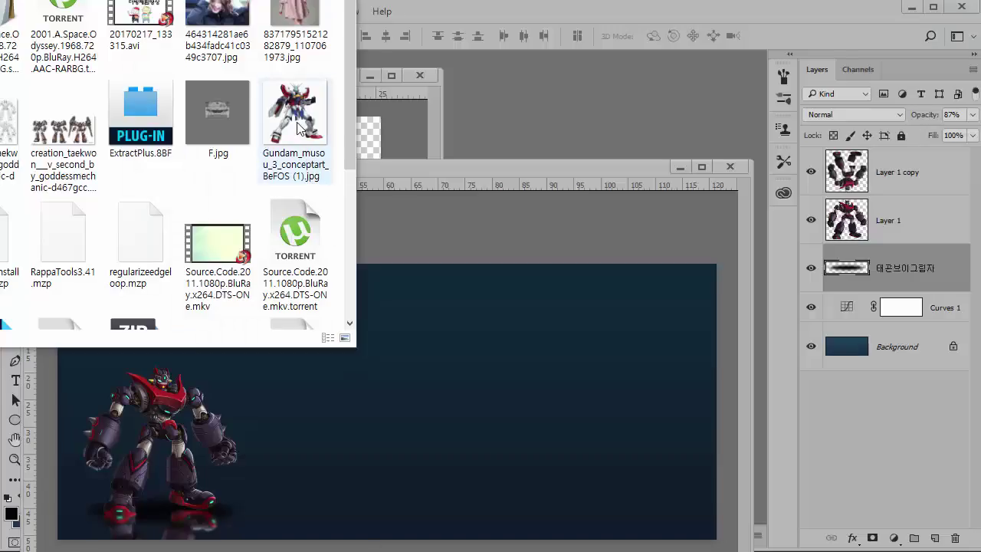
Open Gundam_musou_3_conceptart_BeFOS (1).jpg in Photoshop and copy its image into the middle of the Untitled-1 wallpaper.
{"action": "left_click_drag", "start_coordinate": [299, 127], "coordinate": [501, 121]}
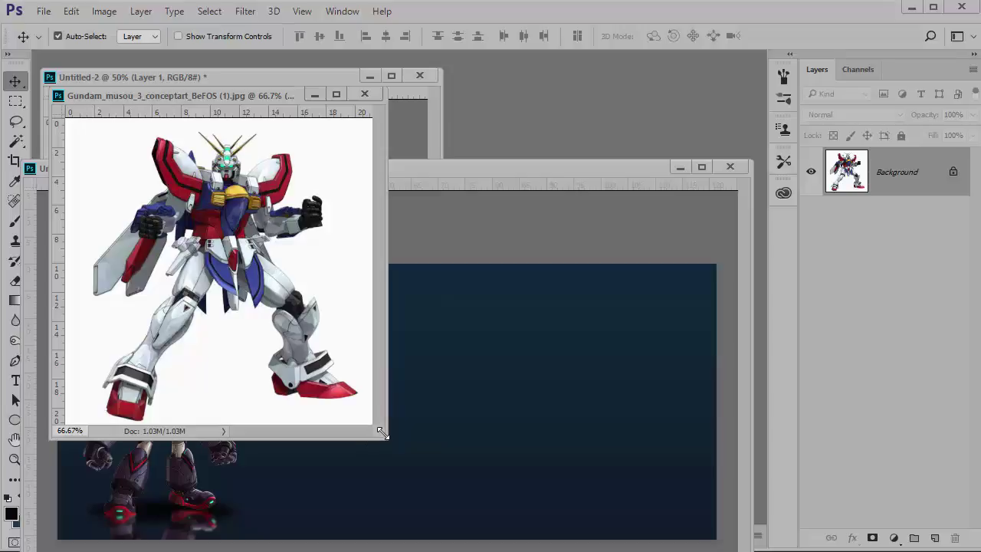
{"action": "left_click", "coordinate": [58, 36]}
{"action": "left_click_drag", "start_coordinate": [214, 208], "coordinate": [459, 360]}
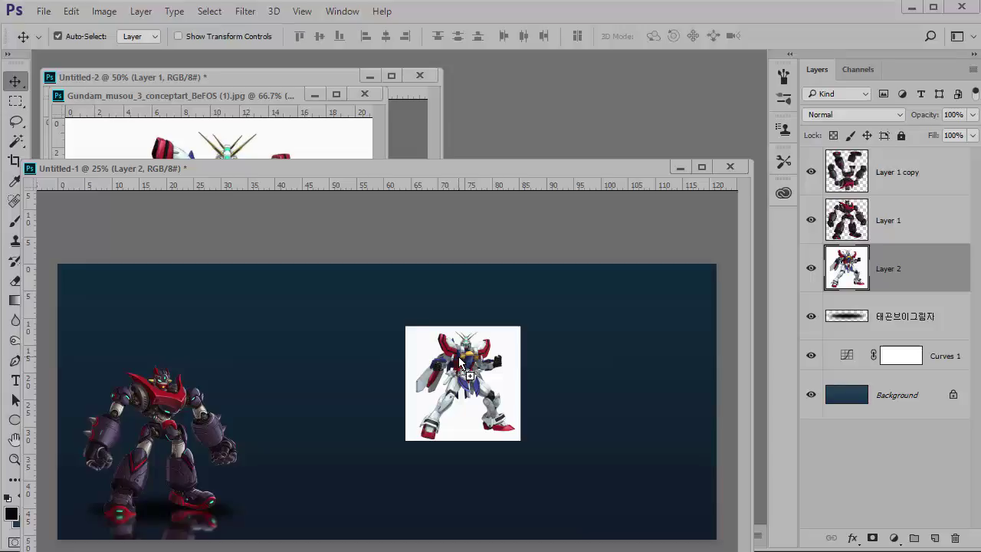
Enlarge the Gundam image on Layer 2 with Free Transform from its upper-right and lower-left corners.
{"action": "key", "text": "ctrl+t"}
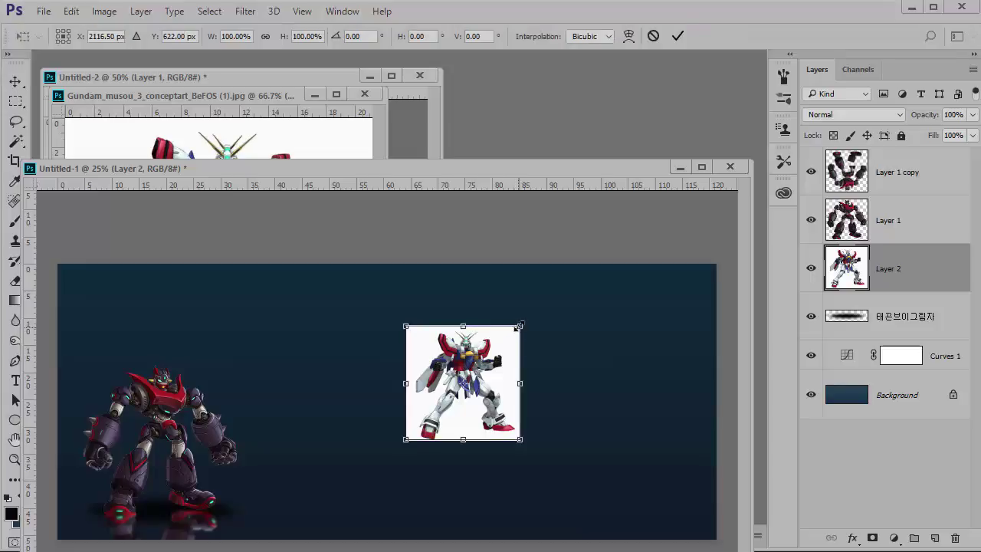
{"action": "left_click_drag", "start_coordinate": [519, 327], "coordinate": [565, 280]}
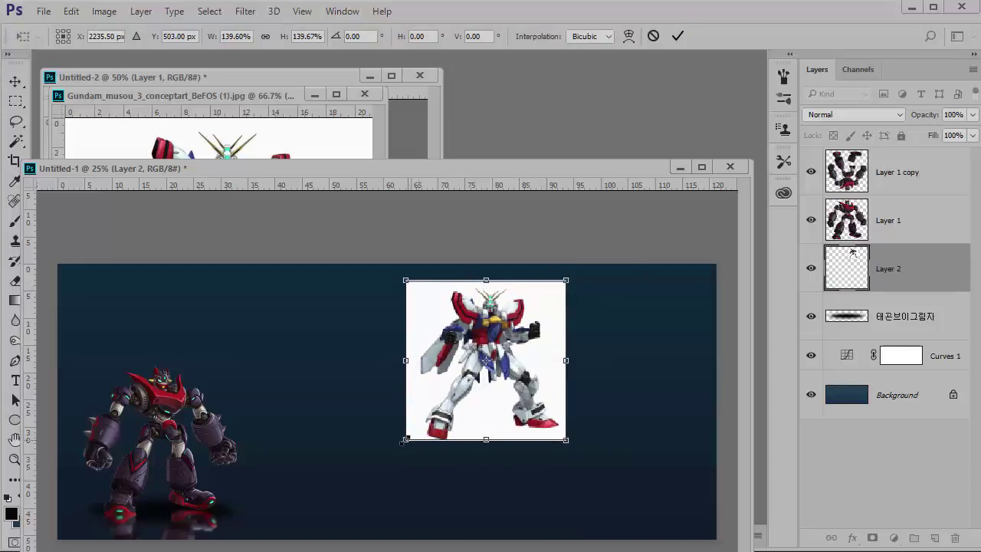
{"action": "left_click_drag", "start_coordinate": [404, 440], "coordinate": [370, 466]}
{"action": "key", "text": "Return"}
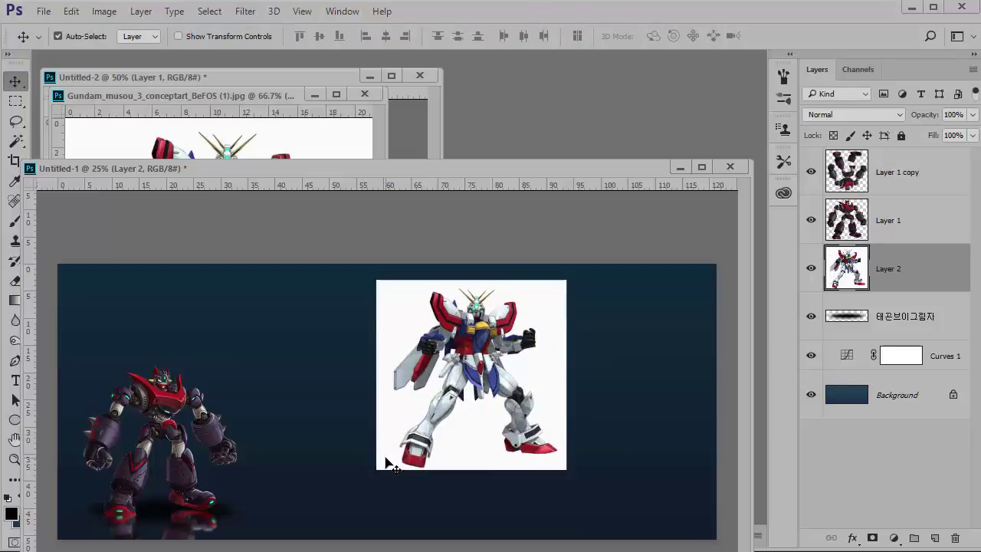
Remove the white background around the Gundam on Layer 2 with a Magic Wand selection at tolerance 32, and deselect.
{"action": "key", "text": "w"}
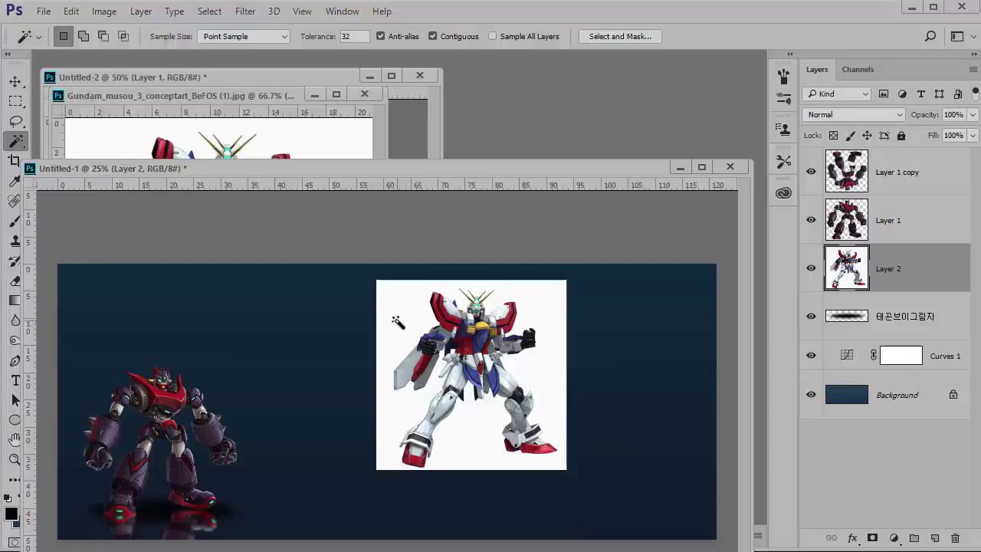
{"action": "left_click", "coordinate": [20, 141]}
{"action": "left_click", "coordinate": [84, 155]}
{"action": "left_click", "coordinate": [406, 321]}
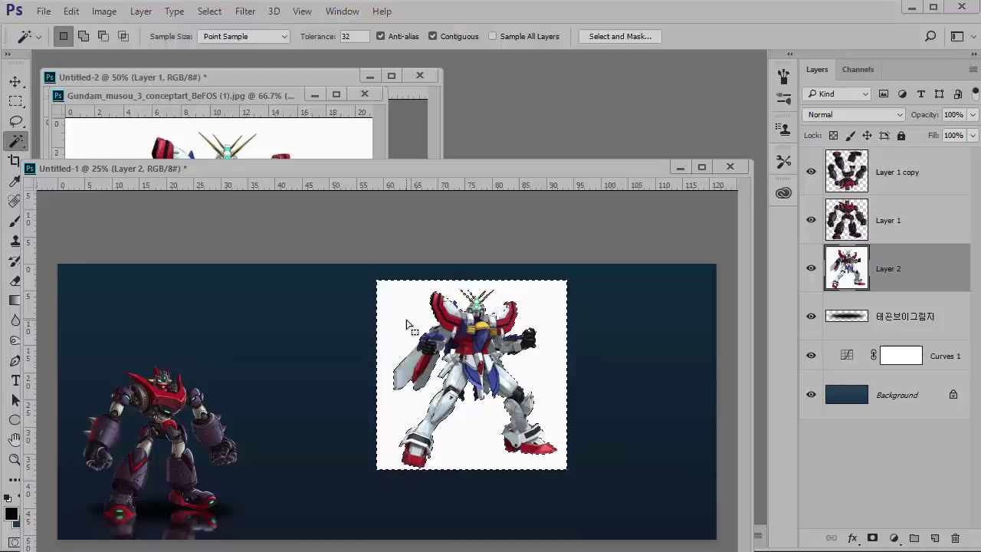
{"action": "key", "text": "Delete"}
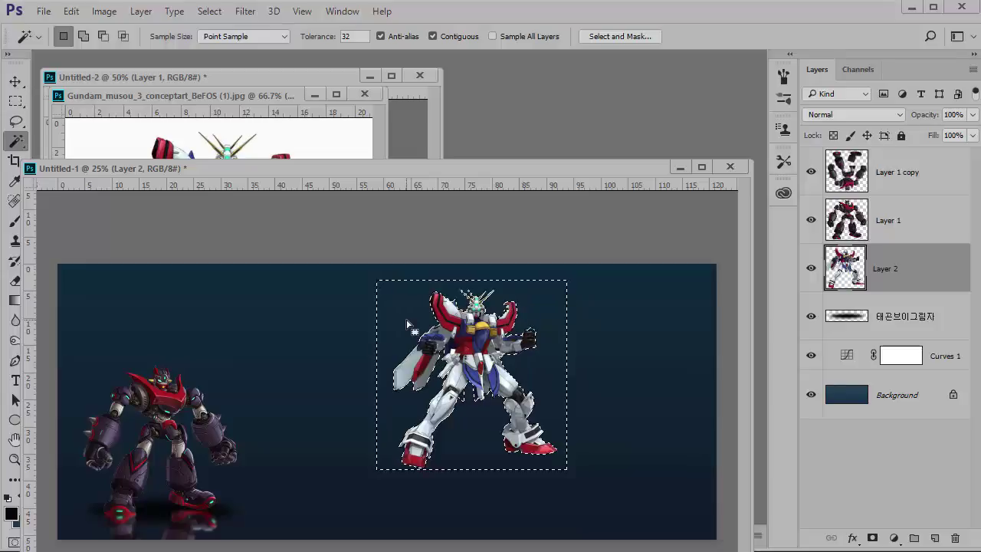
{"action": "key", "text": "ctrl+d"}
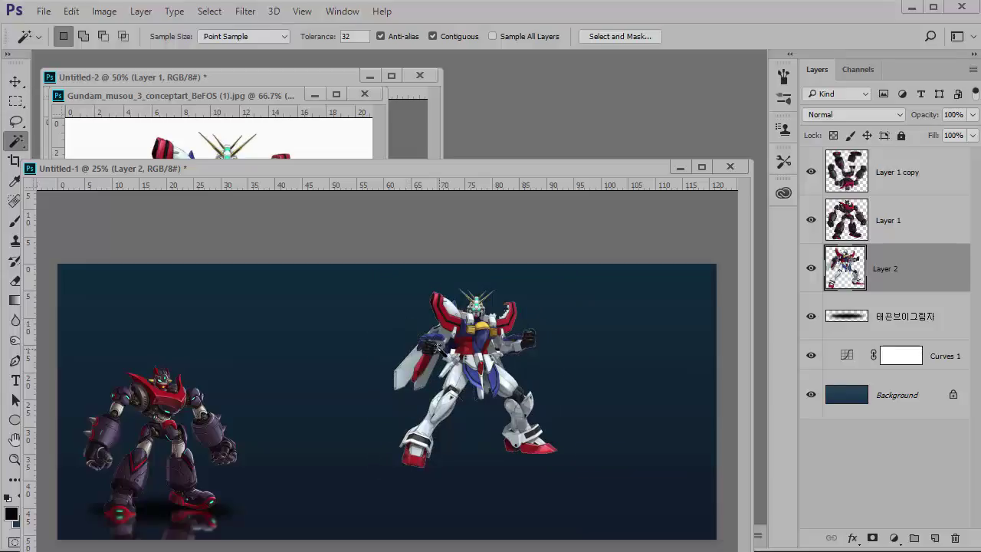
Duplicate the shadow layer 태곤브이그림자 and rename the copy 건담그림자.
{"action": "left_click", "coordinate": [864, 317]}
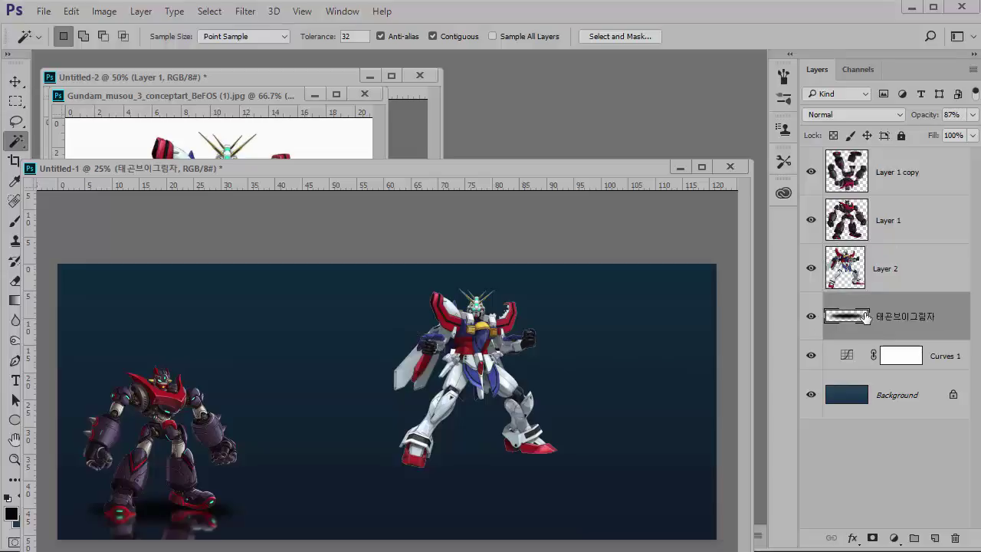
{"action": "key", "text": "ctrl+j"}
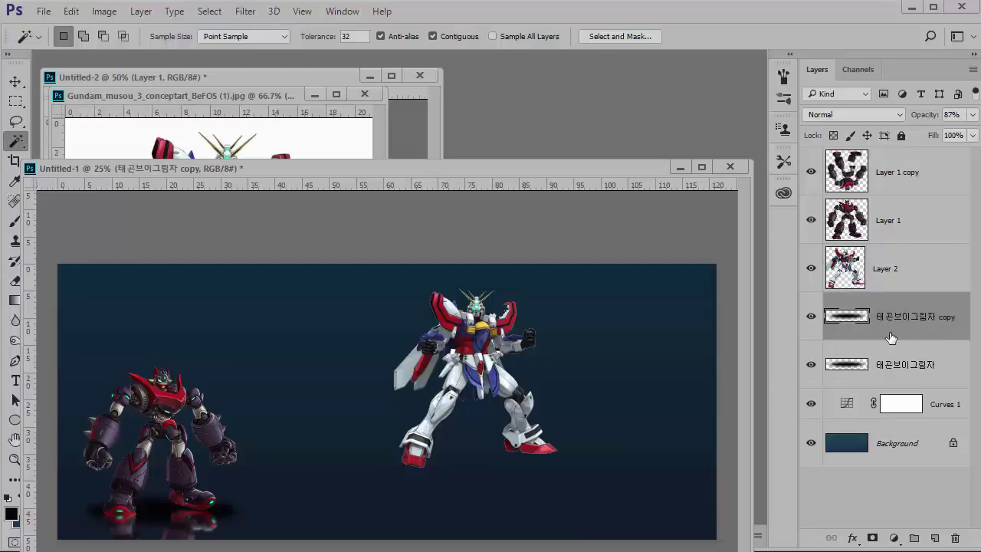
{"action": "double_click", "coordinate": [898, 314]}
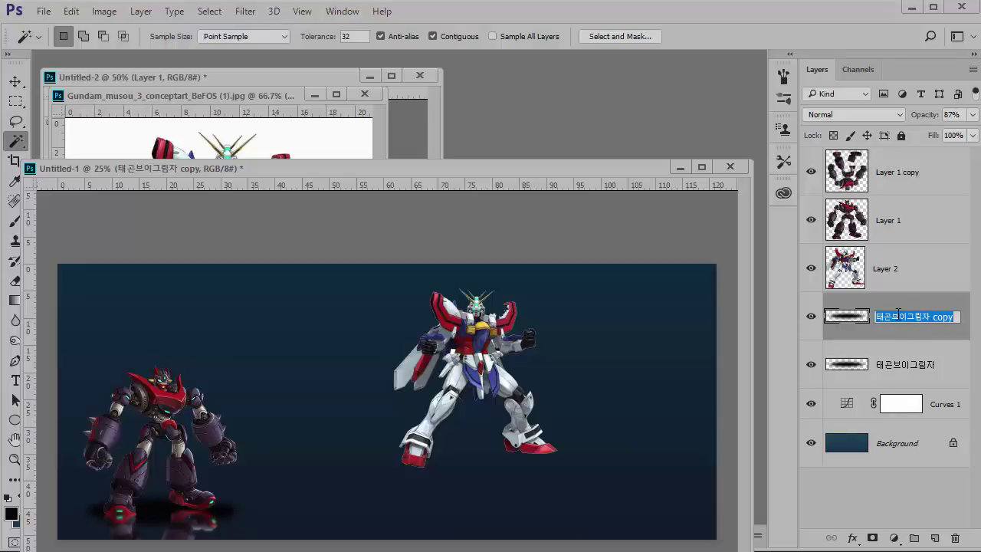
{"action": "type", "text": "건담"}
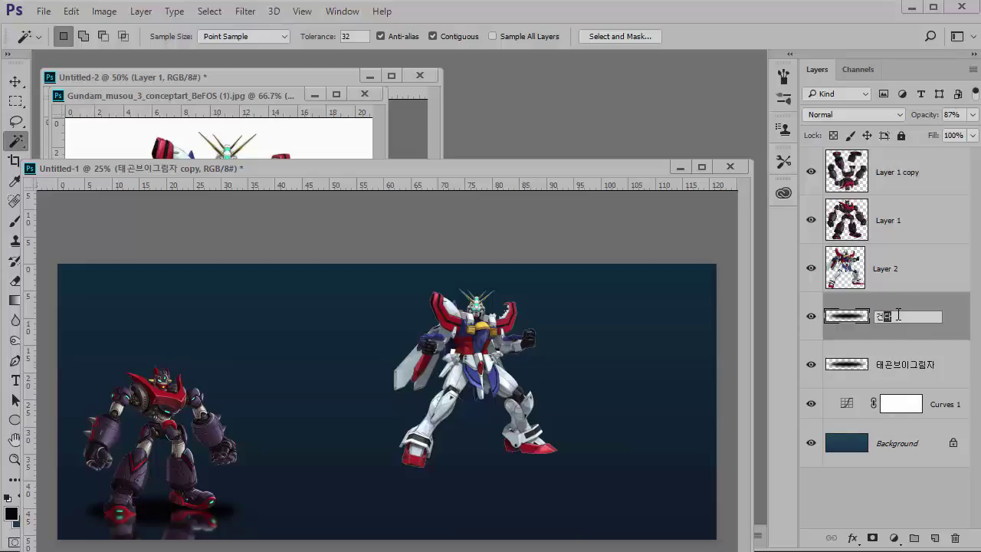
{"action": "type", "text": "그림자"}
{"action": "key", "text": "Return"}
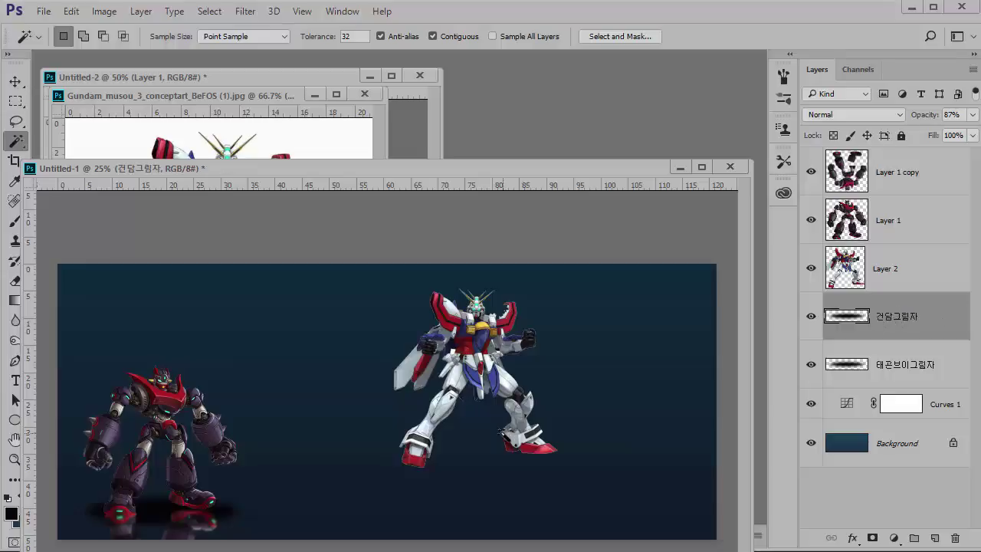
Move the 건담그림자 shadow beneath the Gundam's feet and widen it with Free Transform to span both feet.
{"action": "key", "text": "v"}
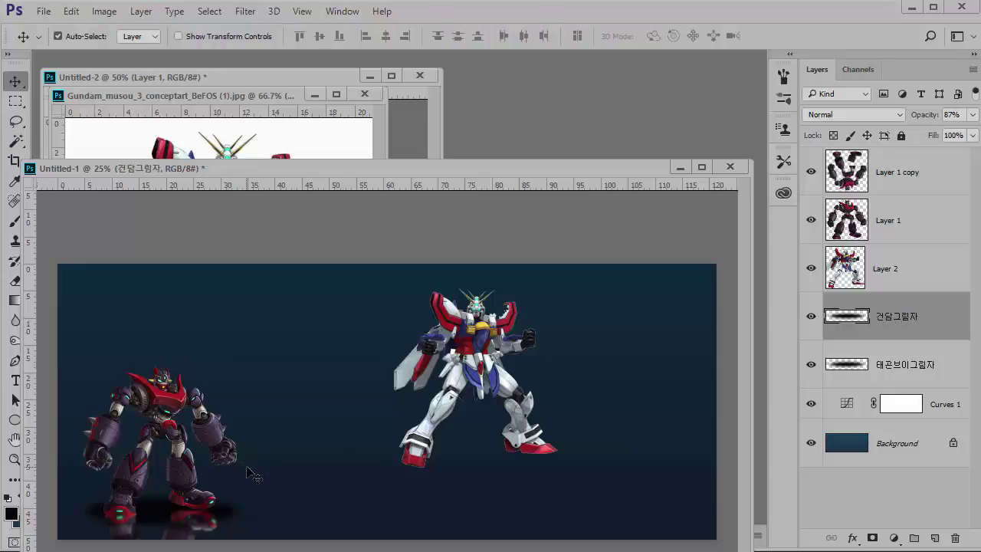
{"action": "left_click_drag", "start_coordinate": [151, 507], "coordinate": [458, 466]}
{"action": "key", "text": "ctrl+t"}
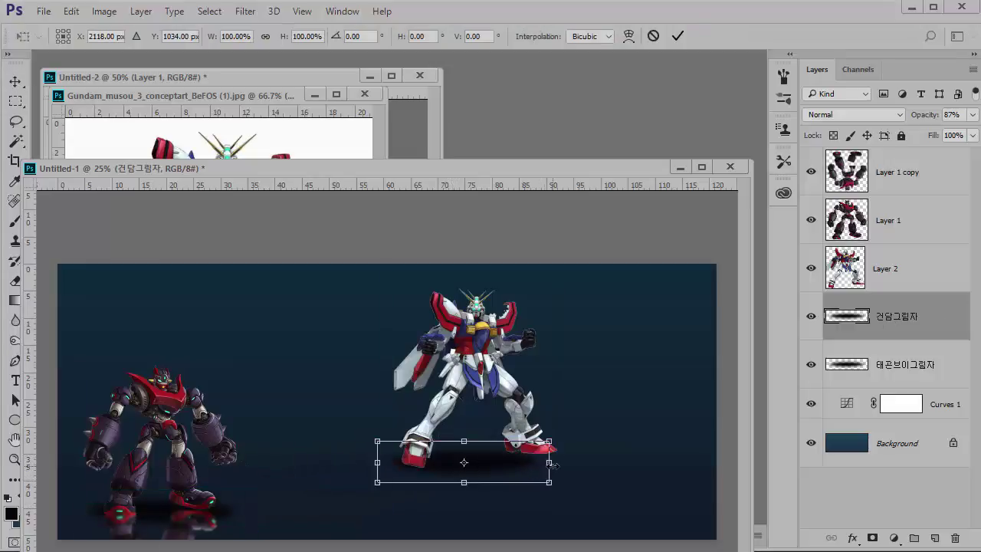
{"action": "left_click_drag", "start_coordinate": [550, 462], "coordinate": [579, 462]}
{"action": "key", "text": "Return"}
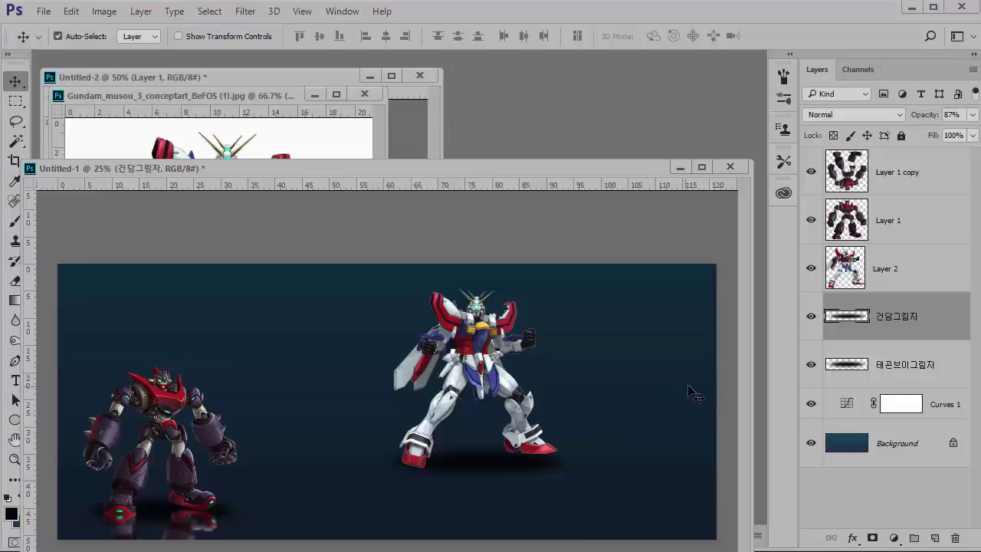
Duplicate the Gundam on Layer 2 and flip the copy vertically.
{"action": "left_click", "coordinate": [845, 277]}
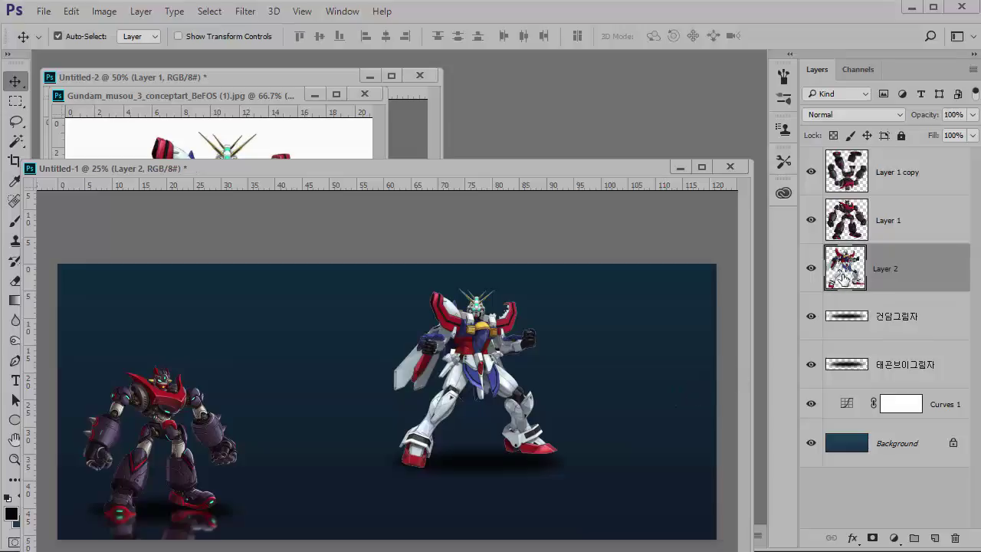
{"action": "key", "text": "ctrl+j"}
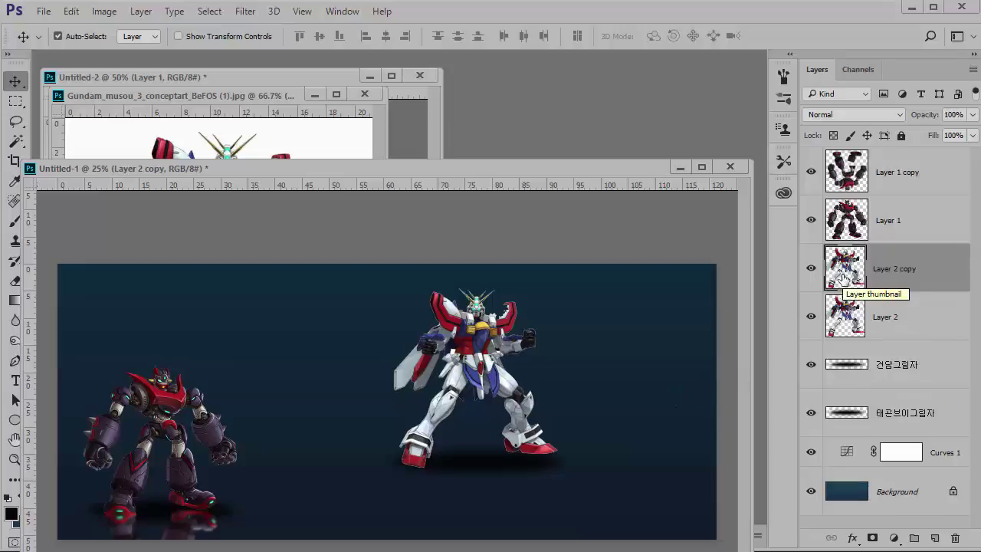
{"action": "key", "text": "ctrl+t"}
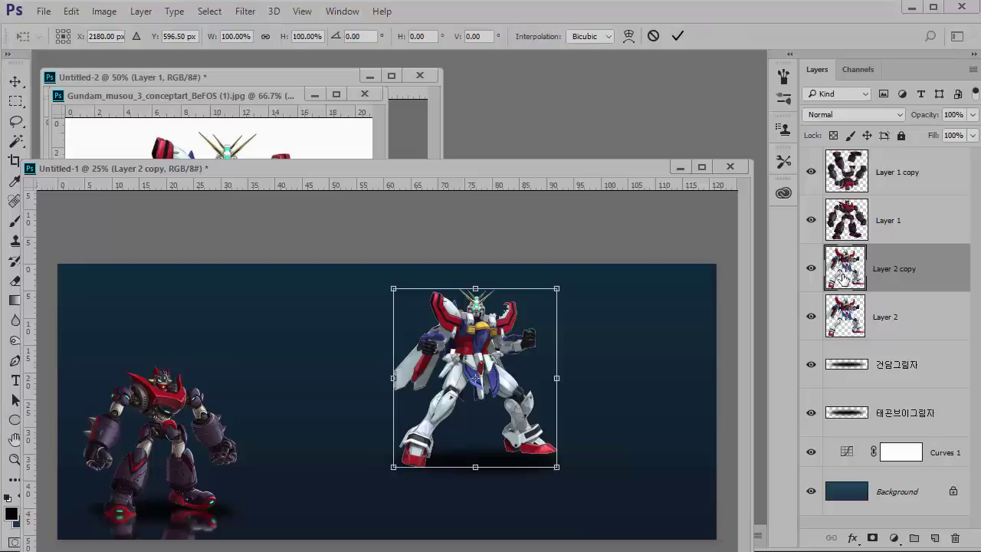
{"action": "right_click", "coordinate": [522, 326]}
{"action": "left_click", "coordinate": [567, 546]}
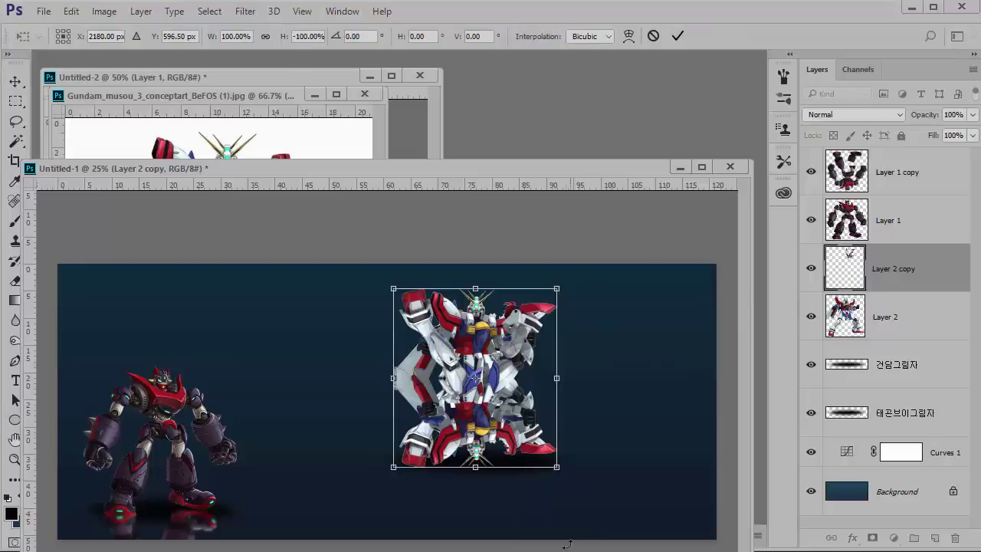
{"action": "key", "text": "Return"}
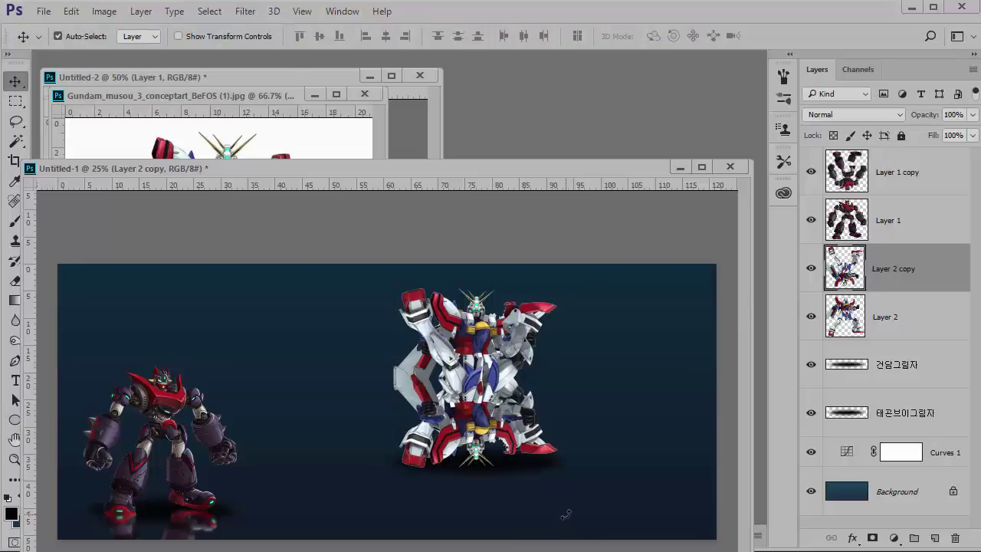
Nudge the flipped Gundam copy straight down until its feet meet the original Gundam's feet.
{"action": "key", "text": "shift+Down"}
{"action": "key", "text": "shift+Down"}
{"action": "key", "text": "shift+Down"}
{"action": "key", "text": "shift+Down"}
{"action": "key", "text": "shift+Down"}
{"action": "key", "text": "shift+Down"}
{"action": "key", "text": "shift+Down"}
{"action": "key", "text": "shift+Down"}
{"action": "key", "text": "shift+Down"}
{"action": "key", "text": "shift+Down"}
{"action": "key", "text": "shift+Down"}
{"action": "key", "text": "shift+Down"}
{"action": "key", "text": "shift+Down"}
{"action": "key", "text": "shift+Down"}
{"action": "key", "text": "shift+Down"}
{"action": "key", "text": "shift+Down"}
{"action": "key", "text": "shift+Down"}
{"action": "key", "text": "shift+Down"}
{"action": "key", "text": "shift+Down"}
{"action": "key", "text": "shift+Down"}
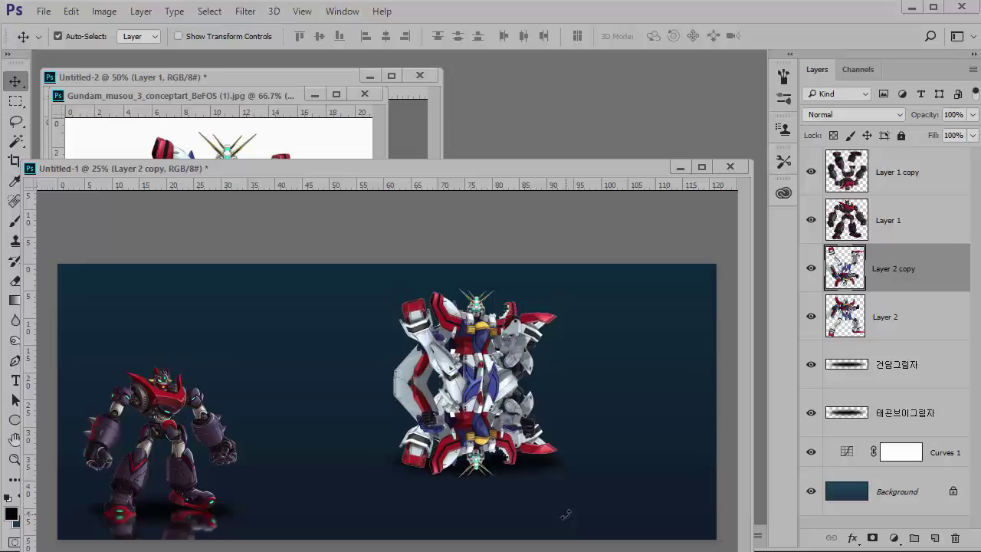
{"action": "key", "text": "shift+Down"}
{"action": "key", "text": "shift+Down"}
{"action": "key", "text": "shift+Down"}
{"action": "key", "text": "shift+Down"}
{"action": "key", "text": "shift+Down"}
{"action": "key", "text": "shift+Down"}
{"action": "key", "text": "shift+Down"}
{"action": "key", "text": "shift+Down"}
{"action": "key", "text": "shift+Down"}
{"action": "key", "text": "shift+Down"}
{"action": "key", "text": "shift+Down"}
{"action": "key", "text": "shift+Down"}
{"action": "key", "text": "shift+Down"}
{"action": "key", "text": "shift+Down"}
{"action": "key", "text": "shift+Down"}
{"action": "key", "text": "shift+Down"}
{"action": "key", "text": "shift+Down"}
{"action": "key", "text": "shift+Down"}
{"action": "key", "text": "shift+Down"}
{"action": "key", "text": "shift+Down"}
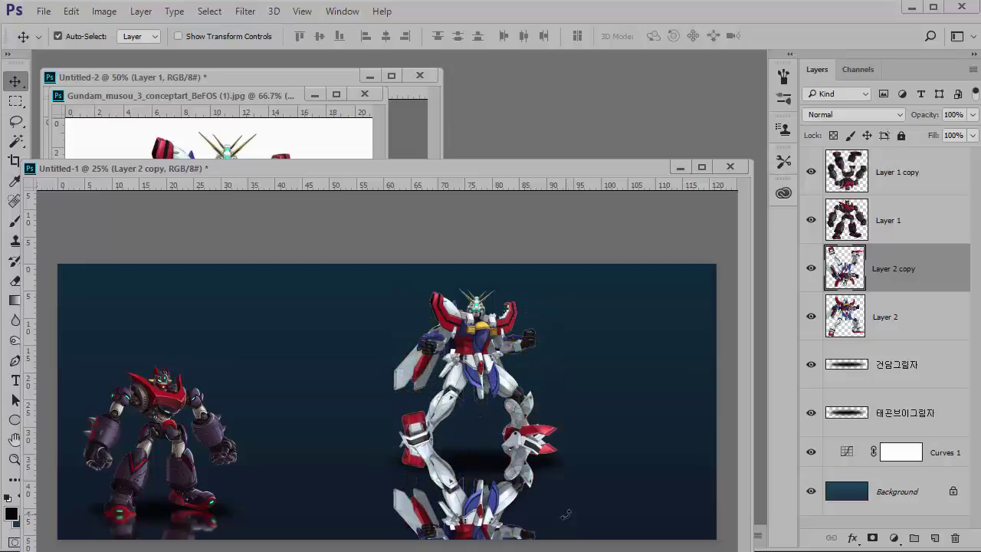
{"action": "key", "text": "shift+Down"}
{"action": "key", "text": "shift+Down"}
{"action": "key", "text": "shift+Down"}
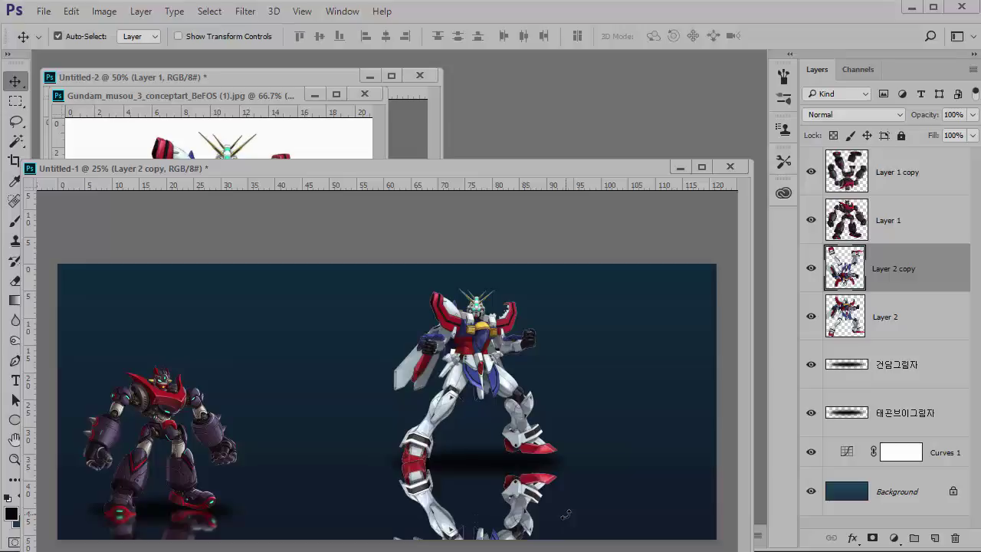
{"action": "key", "text": "shift+Down"}
{"action": "key", "text": "shift+Down"}
{"action": "key", "text": "ctrl"}
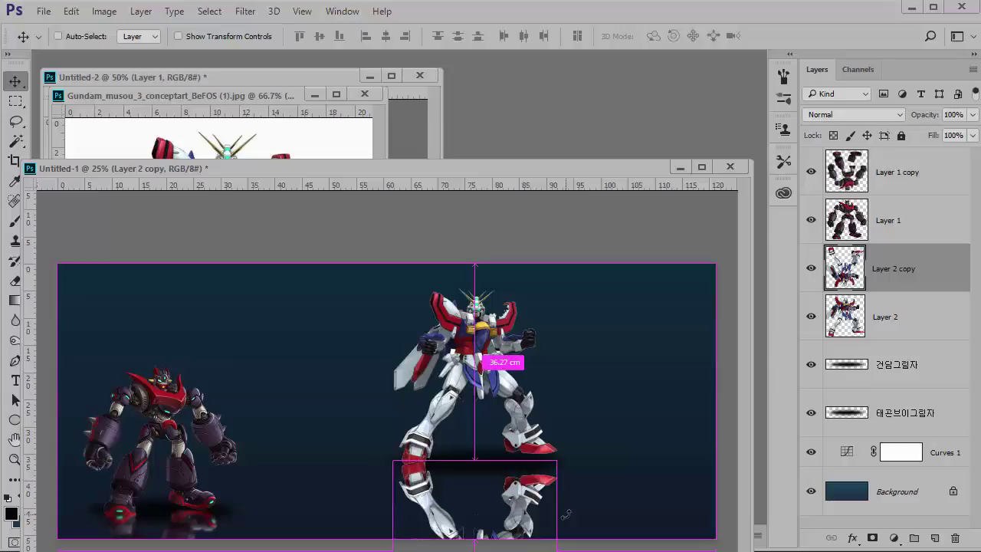
Rotate the flipped Gundam copy to about -10.5° and reposition it so both reflected feet line up beneath the original feet.
{"action": "key", "text": "ctrl+t"}
{"action": "left_click_drag", "start_coordinate": [578, 449], "coordinate": [577, 430]}
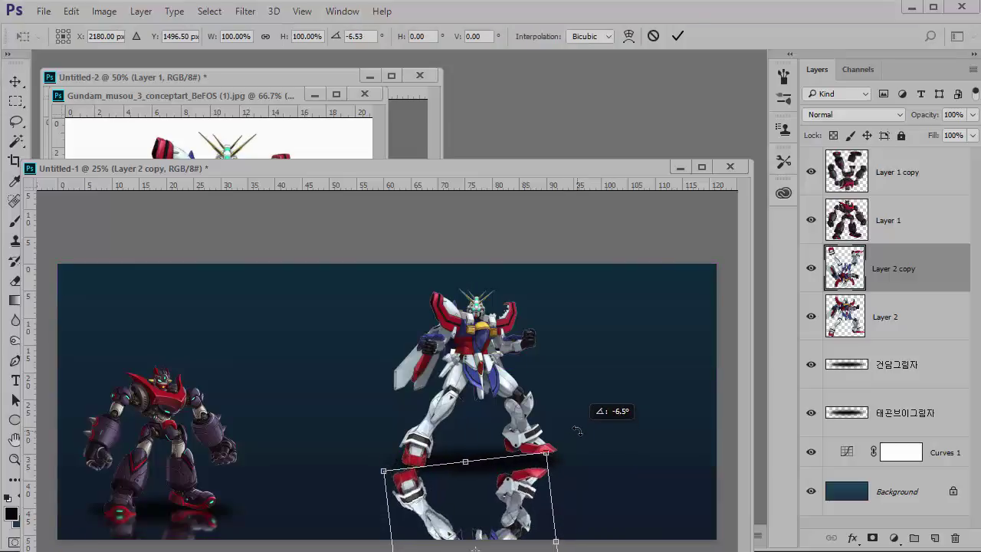
{"action": "left_click_drag", "start_coordinate": [477, 487], "coordinate": [487, 483]}
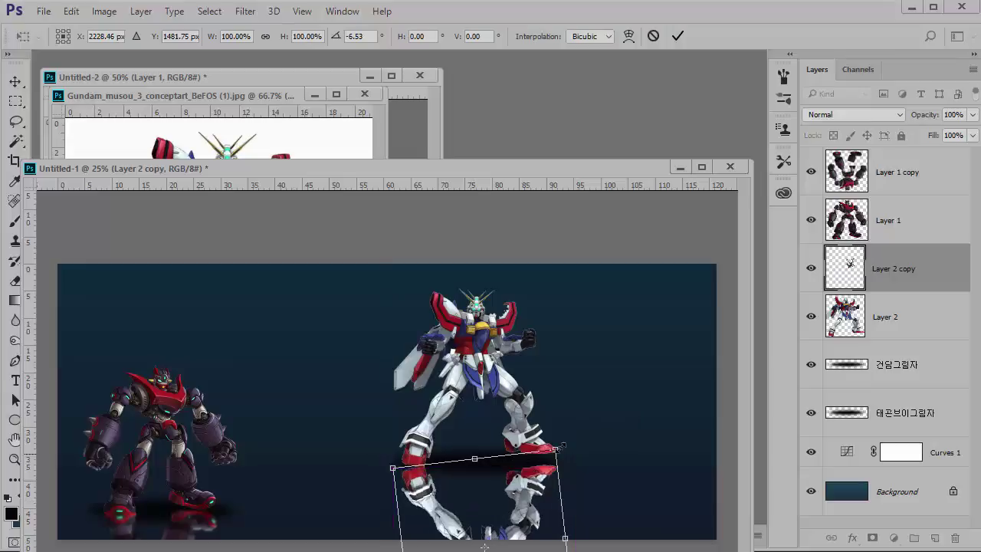
{"action": "left_click_drag", "start_coordinate": [563, 444], "coordinate": [580, 429]}
{"action": "left_click_drag", "start_coordinate": [504, 512], "coordinate": [512, 506]}
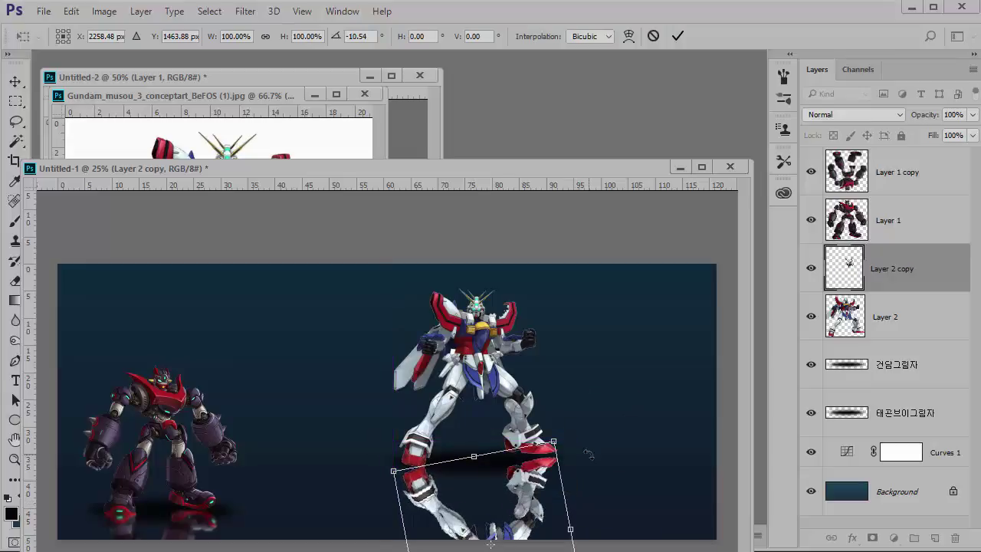
{"action": "key", "text": "Return"}
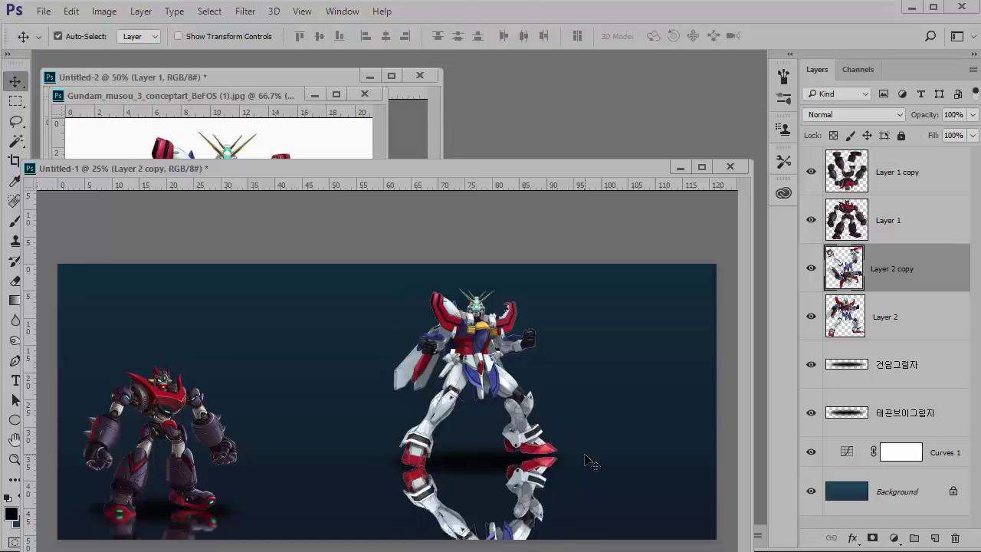
{"action": "left_click", "coordinate": [244, 11]}
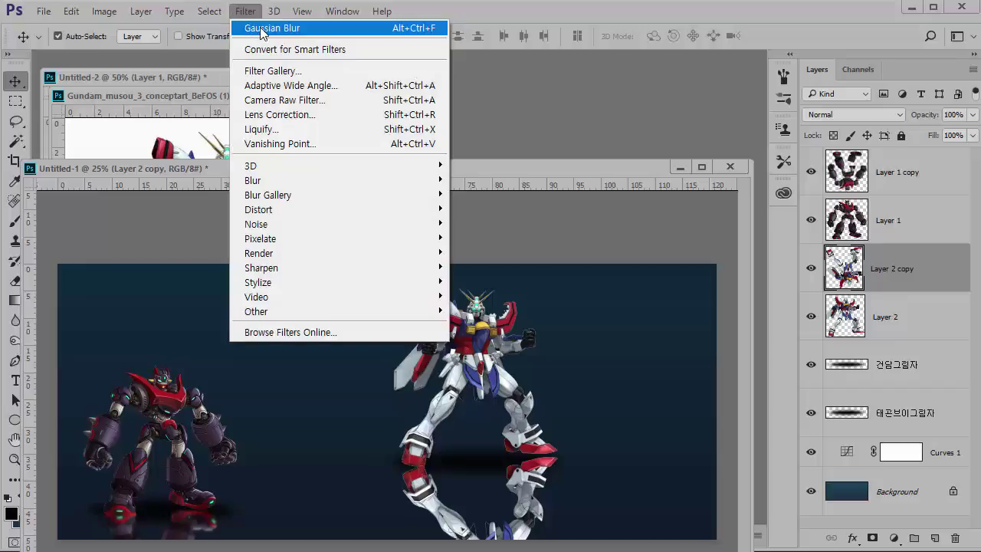
{"action": "left_click", "coordinate": [260, 29]}
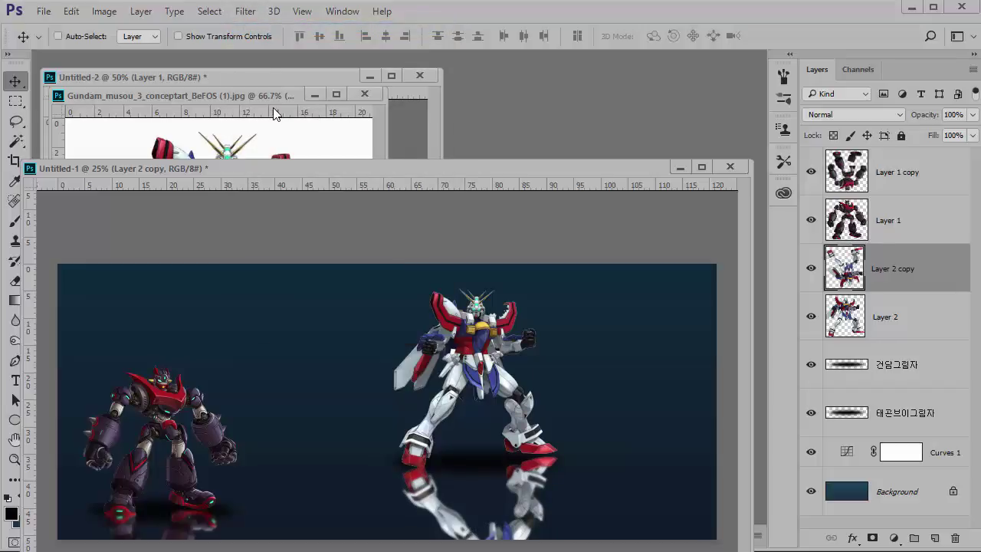
{"action": "key", "text": "ctrl+z"}
Apply a Gaussian Blur with a radius of 9.2 pixels to the Gundam reflection on Layer 2 copy.
{"action": "left_click", "coordinate": [245, 11]}
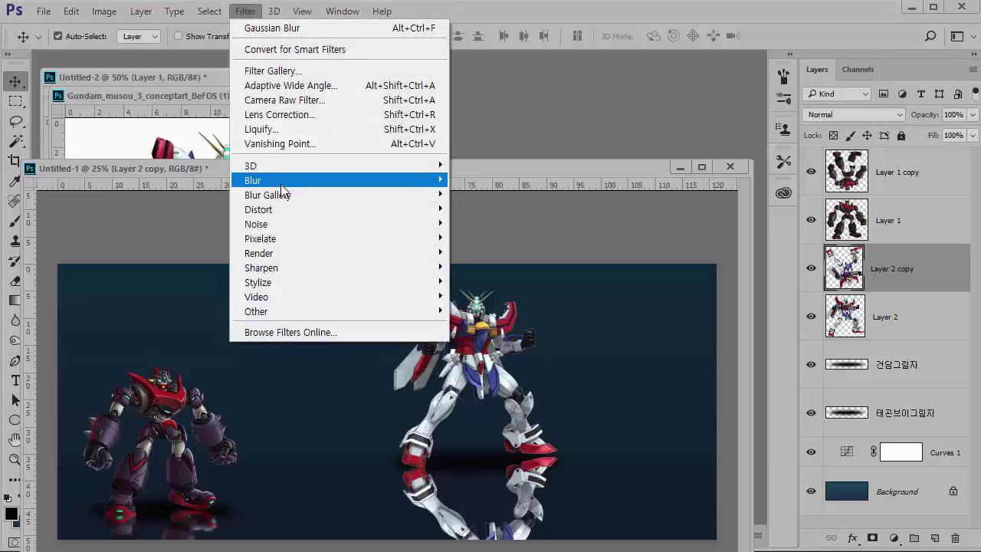
{"action": "mouse_move", "coordinate": [285, 183]}
{"action": "left_click", "coordinate": [485, 239]}
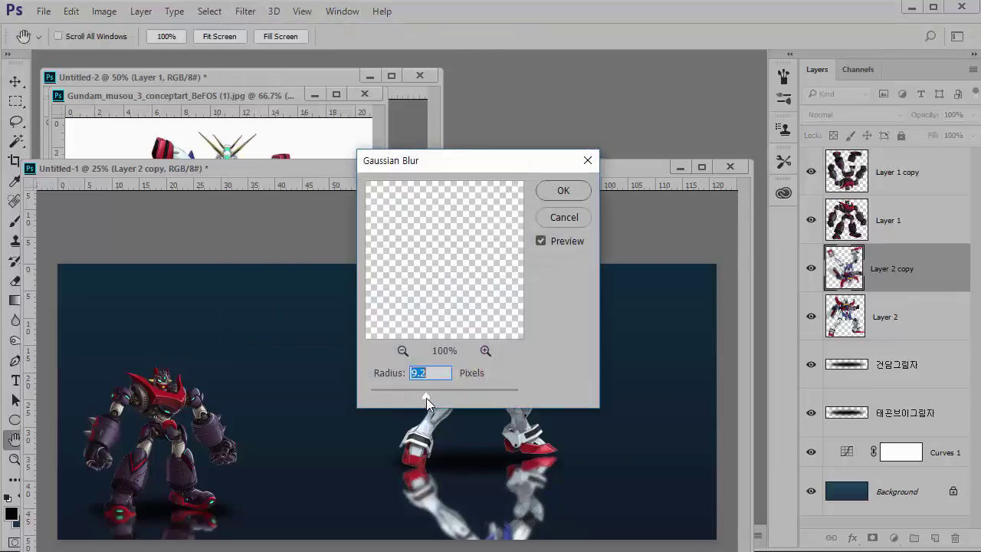
{"action": "left_click", "coordinate": [563, 192]}
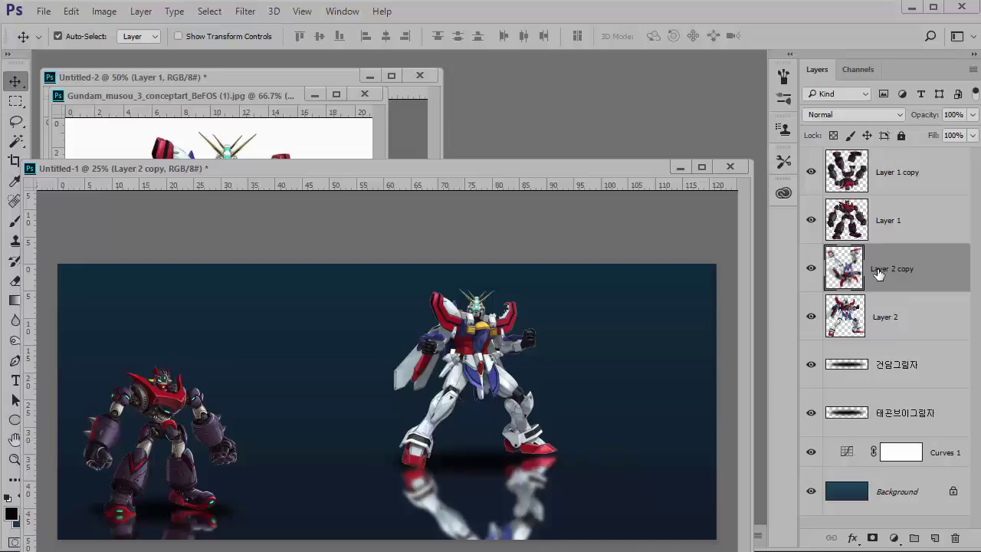
Add a layer mask to the Gundam reflection on Layer 2 copy and make that mask active.
{"action": "left_click", "coordinate": [871, 538]}
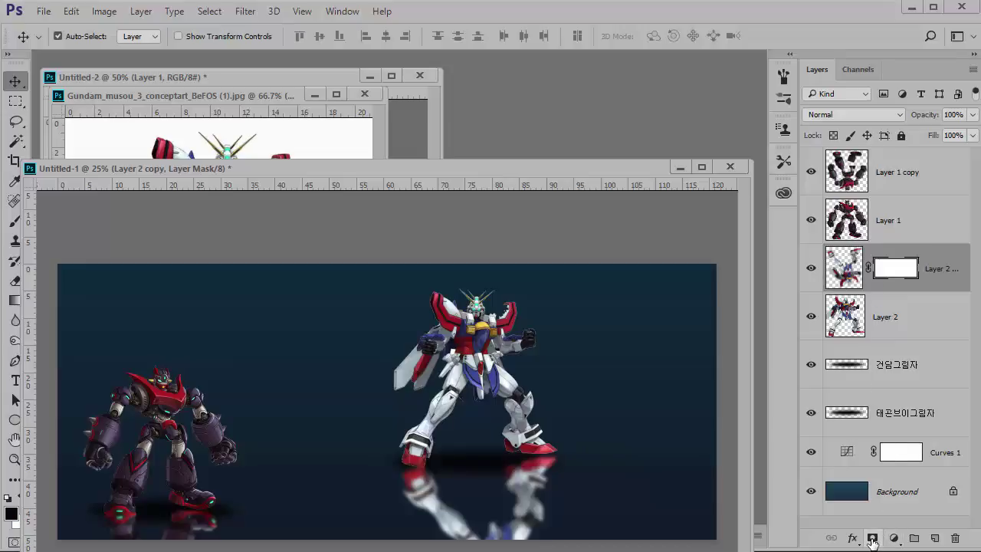
{"action": "left_click", "coordinate": [858, 272]}
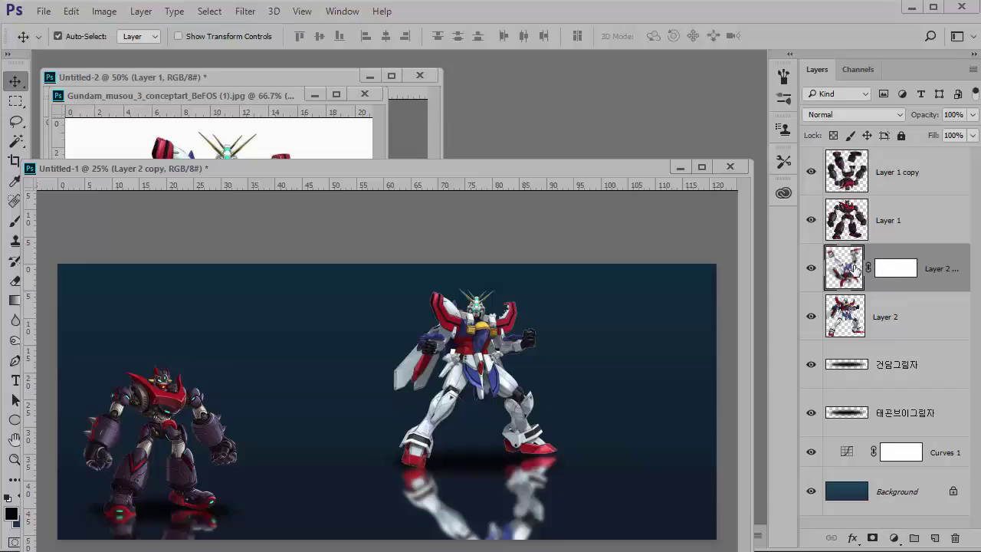
{"action": "left_click", "coordinate": [896, 267]}
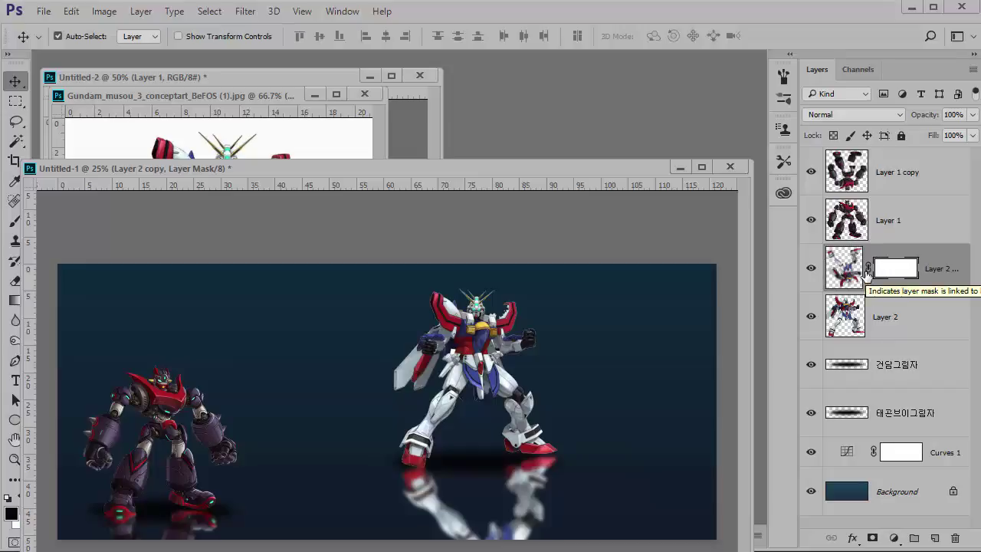
{"action": "left_click_drag", "start_coordinate": [566, 165], "coordinate": [581, 72]}
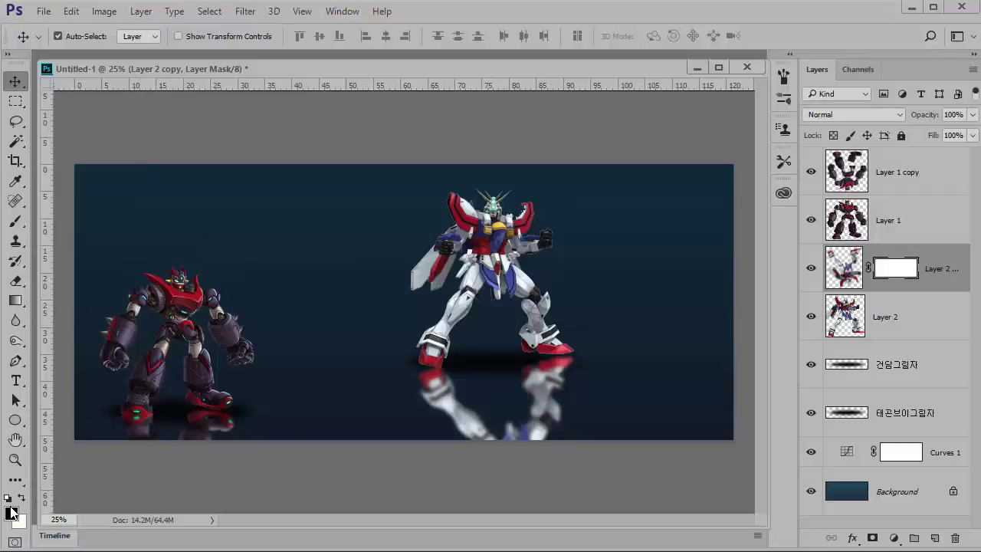
Paint black on the mask along the canvas's lower edge with a soft 800 px brush to fade the Gundam reflection.
{"action": "key", "text": "b"}
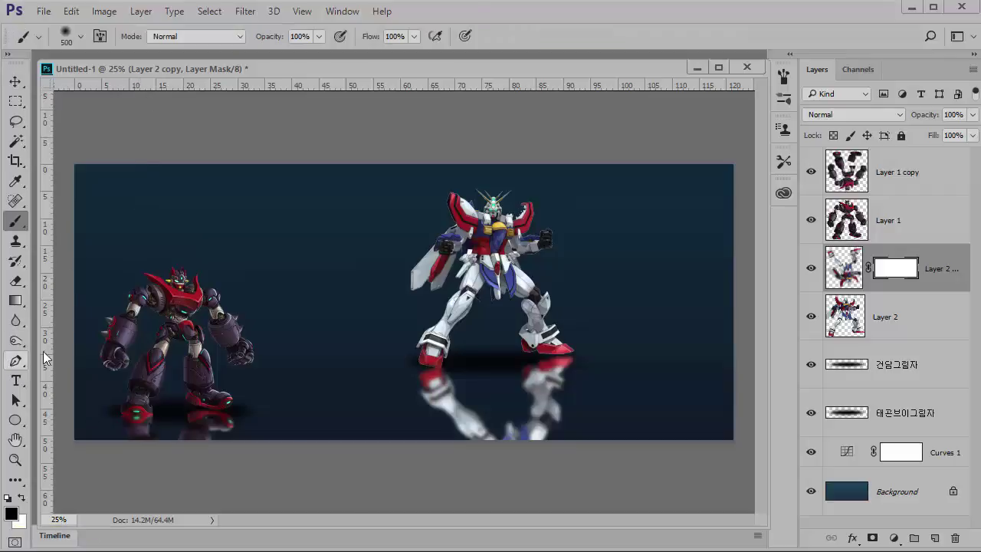
{"action": "left_click_drag", "start_coordinate": [232, 76], "coordinate": [236, 53]}
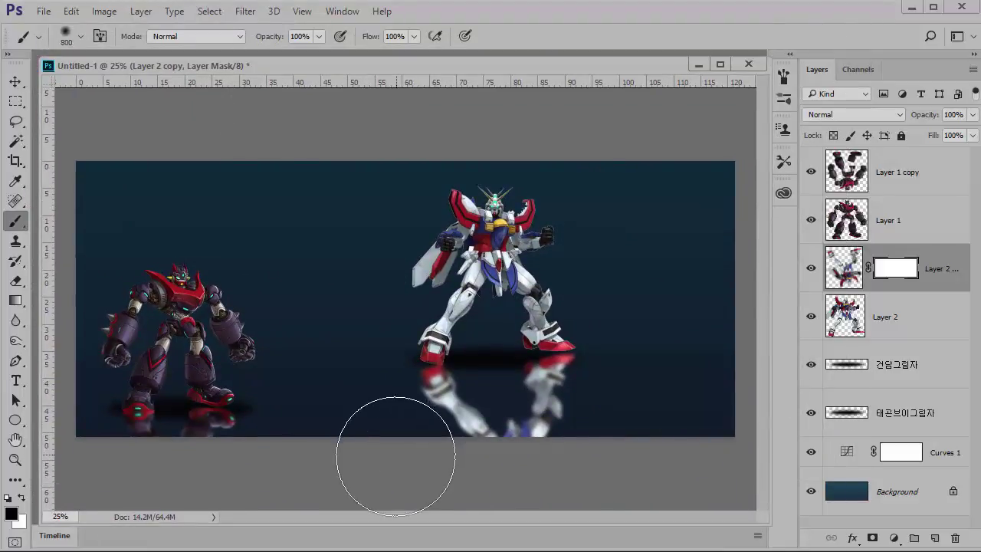
{"action": "left_click", "coordinate": [81, 36]}
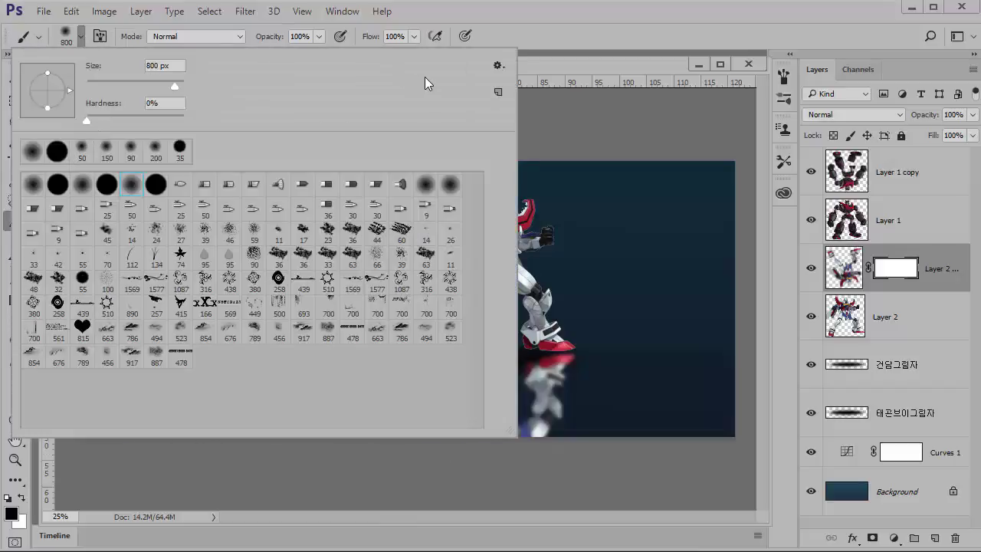
{"action": "left_click", "coordinate": [635, 452]}
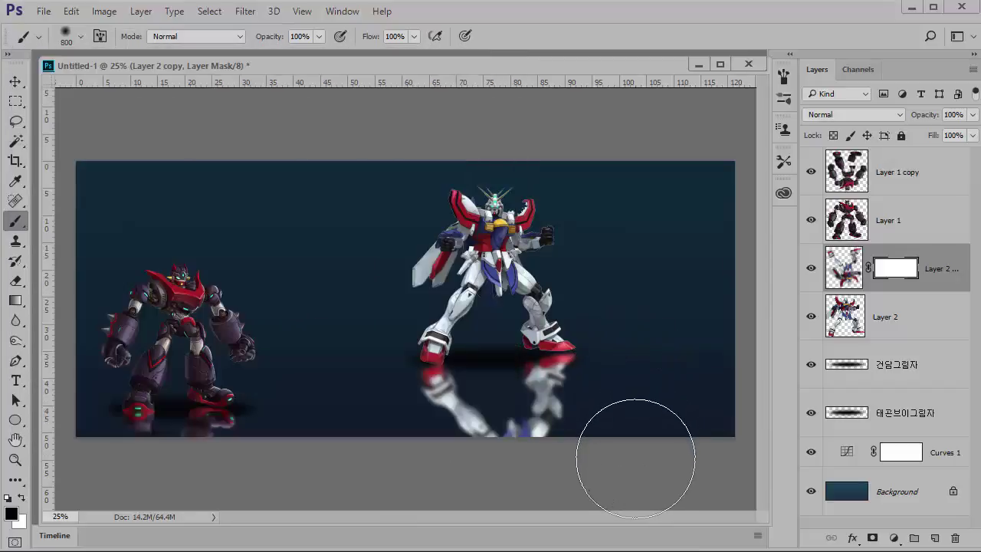
{"action": "mouse_move", "coordinate": [624, 454]}
{"action": "left_mouse_down"}
{"action": "mouse_move", "coordinate": [411, 457]}
{"action": "mouse_move", "coordinate": [623, 460]}
{"action": "left_mouse_up"}
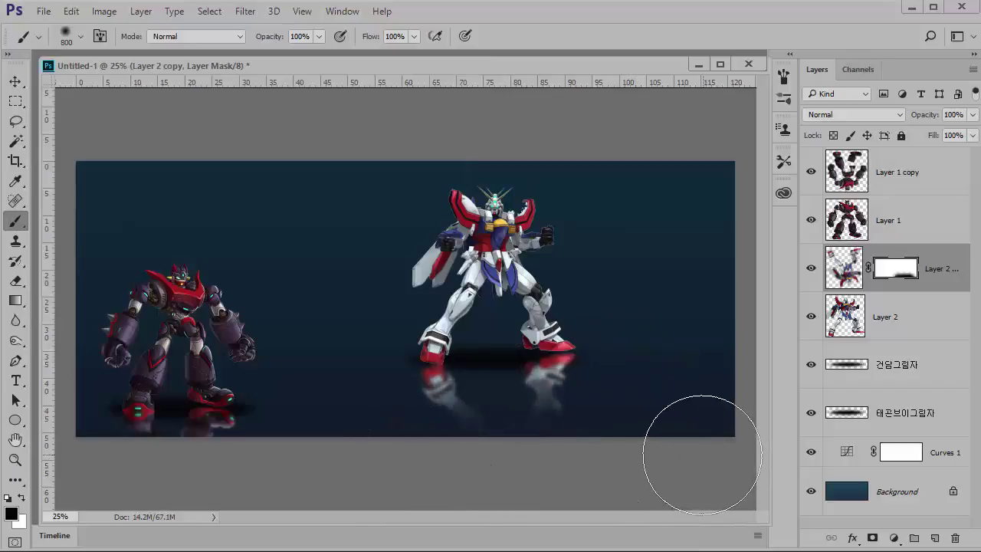
{"action": "key", "text": "ctrl+z"}
{"action": "mouse_move", "coordinate": [700, 452]}
{"action": "left_mouse_down"}
{"action": "mouse_move", "coordinate": [622, 483]}
{"action": "mouse_move", "coordinate": [419, 491]}
{"action": "mouse_move", "coordinate": [618, 491]}
{"action": "mouse_move", "coordinate": [230, 486]}
{"action": "left_mouse_up"}
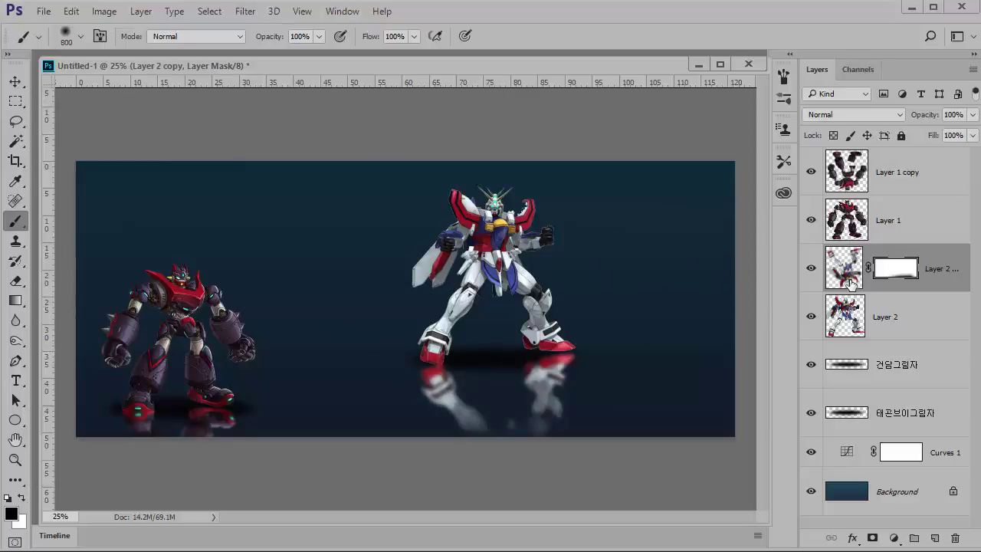
Apply the Lens Blur filter twice to the original Gundam on Layer 2.
{"action": "left_click", "coordinate": [841, 308]}
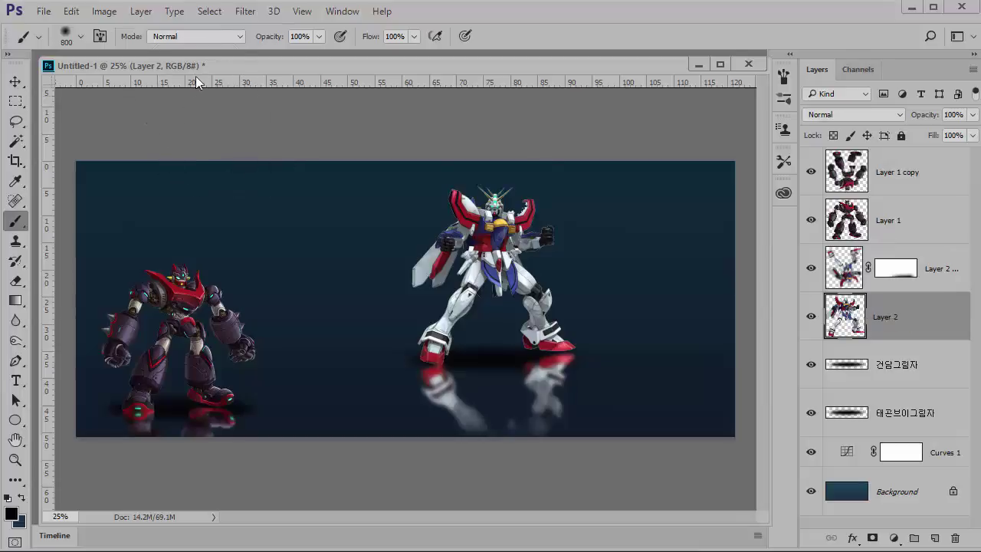
{"action": "left_click", "coordinate": [243, 11]}
{"action": "mouse_move", "coordinate": [295, 179]}
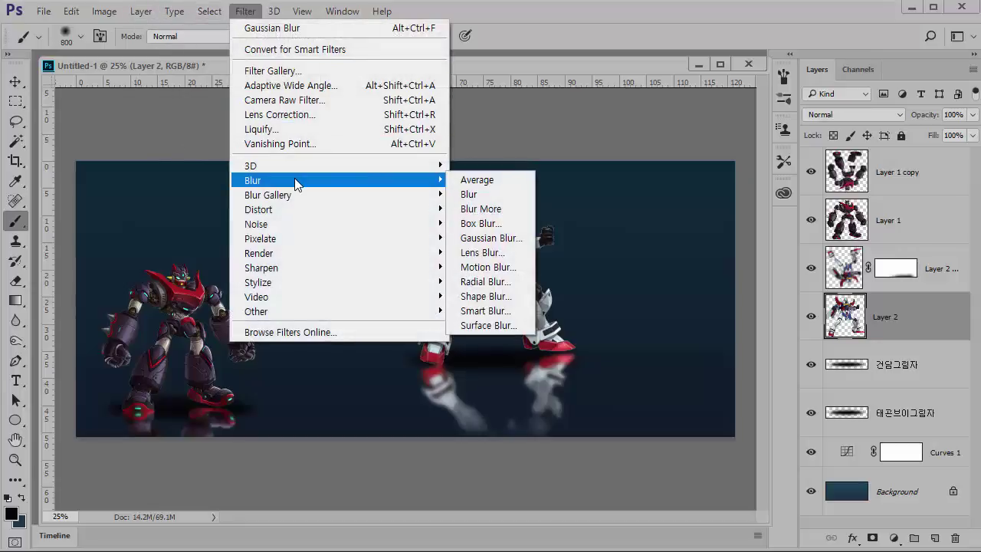
{"action": "left_click", "coordinate": [481, 252]}
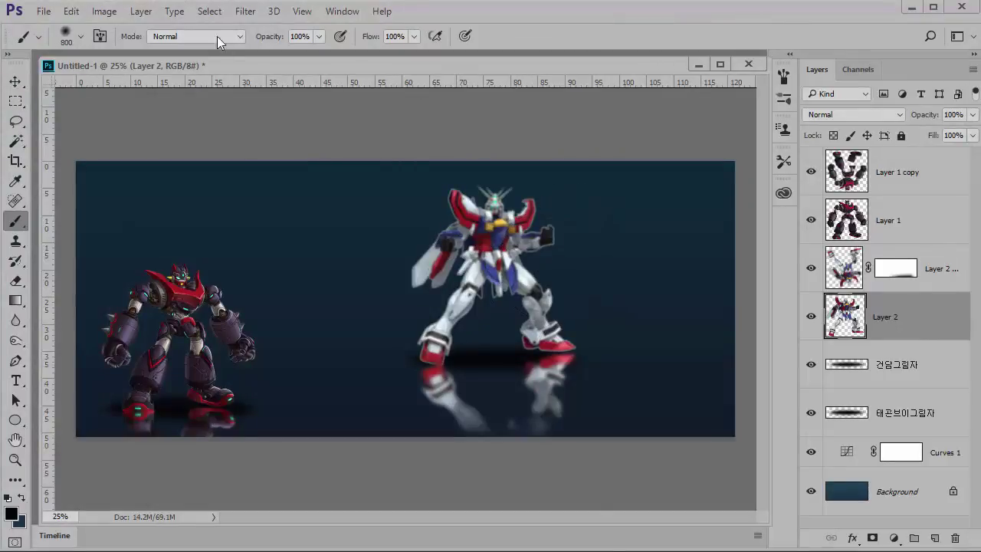
{"action": "left_click", "coordinate": [247, 11]}
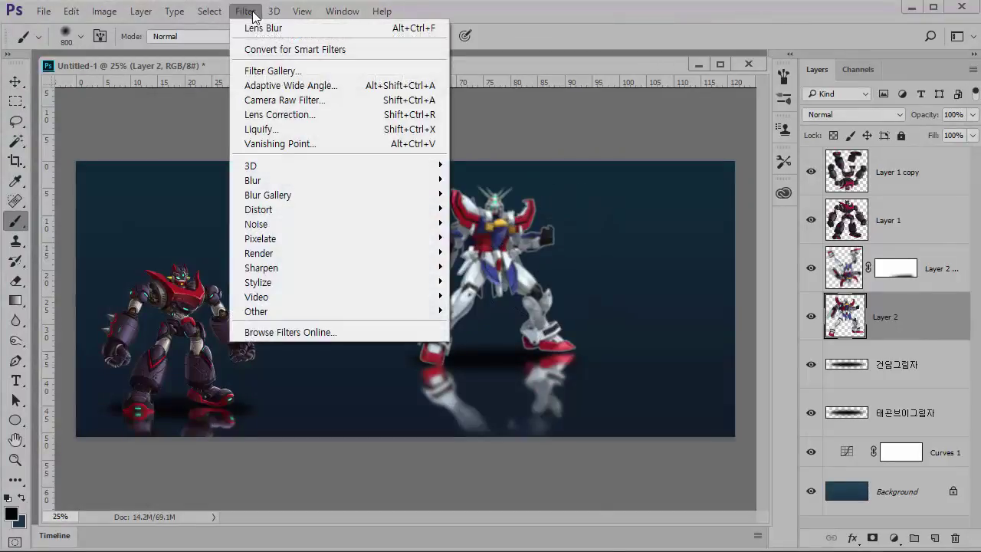
{"action": "left_click", "coordinate": [254, 27]}
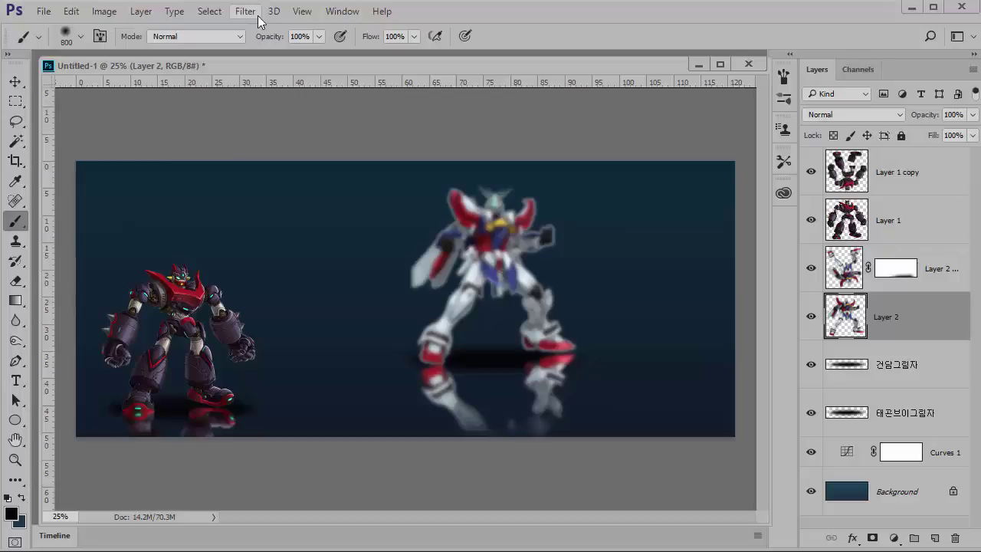
Search Photoshop for "drop shadow" across all result categories.
{"action": "key", "text": "ctrl+f"}
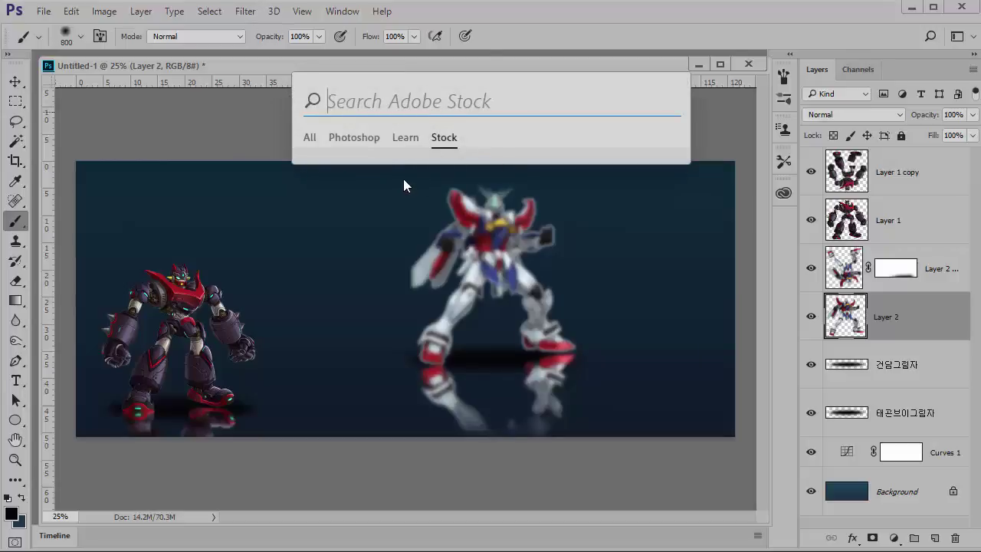
{"action": "type", "text": "drop"}
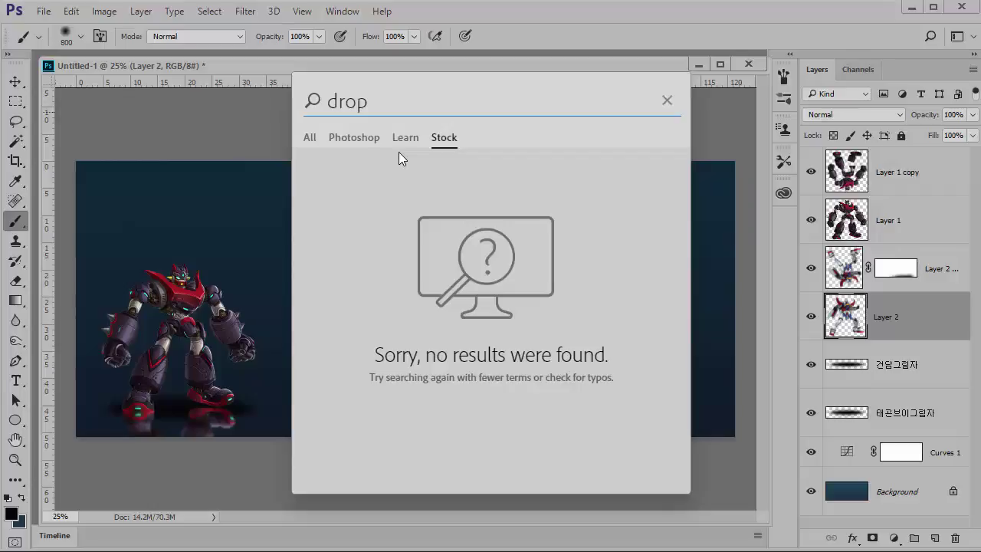
{"action": "type", "text": " show"}
{"action": "left_click", "coordinate": [309, 139]}
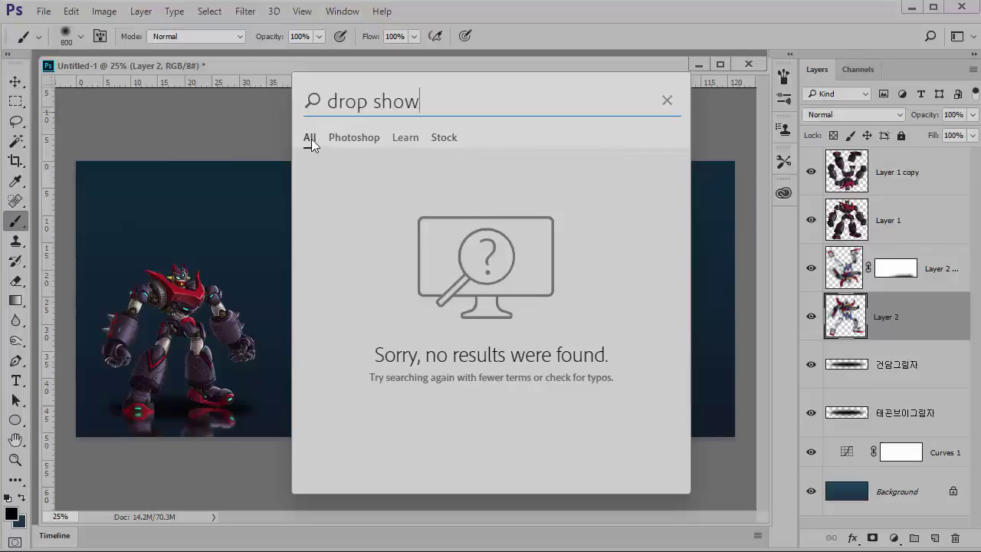
{"action": "left_click", "coordinate": [373, 100]}
{"action": "key", "text": "Right"}
{"action": "key", "text": "Right"}
{"action": "type", "text": "as"}
{"action": "key", "text": "Left"}
{"action": "key", "text": "Left"}
{"action": "key", "text": "Left"}
{"action": "key", "text": "Left"}
{"action": "key", "text": "Left"}
{"action": "key", "text": "Right"}
{"action": "key", "text": "Right"}
{"action": "key", "text": "Right"}
{"action": "key", "text": "Right"}
{"action": "key", "text": "Right"}
{"action": "key", "text": "Left"}
{"action": "key", "text": "Delete"}
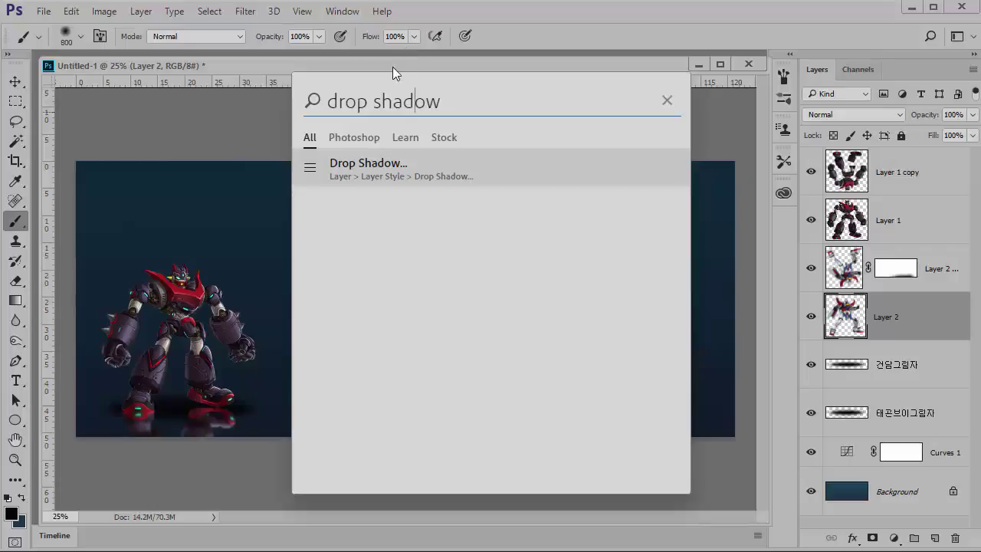
Search for just "drop" instead, and close the search without choosing a result.
{"action": "left_click_drag", "start_coordinate": [452, 99], "coordinate": [270, 116]}
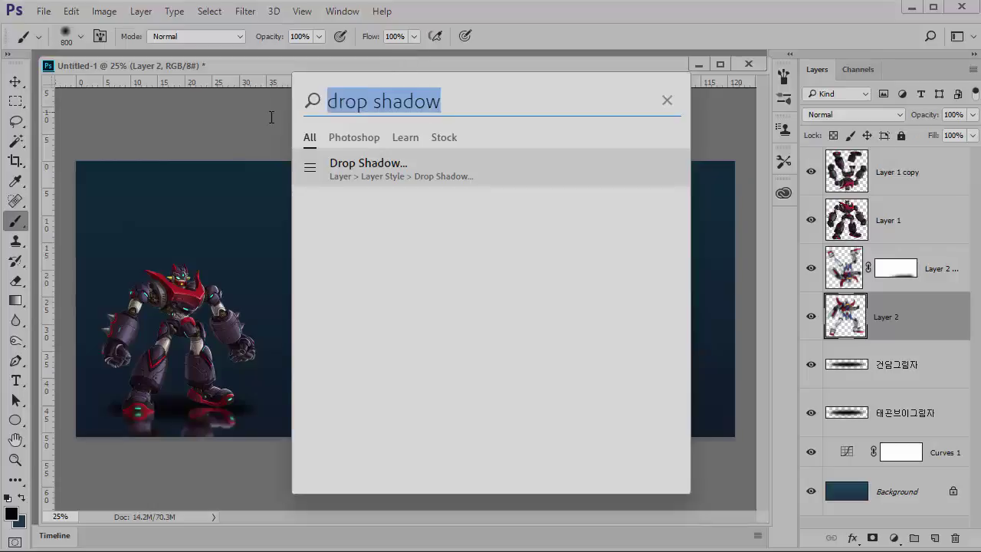
{"action": "type", "text": "drop"}
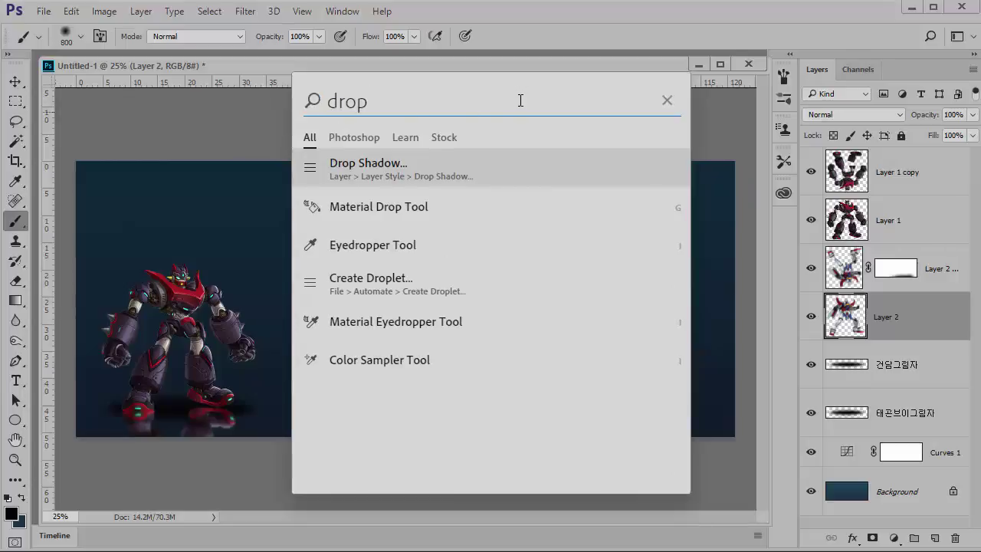
{"action": "left_click", "coordinate": [666, 101]}
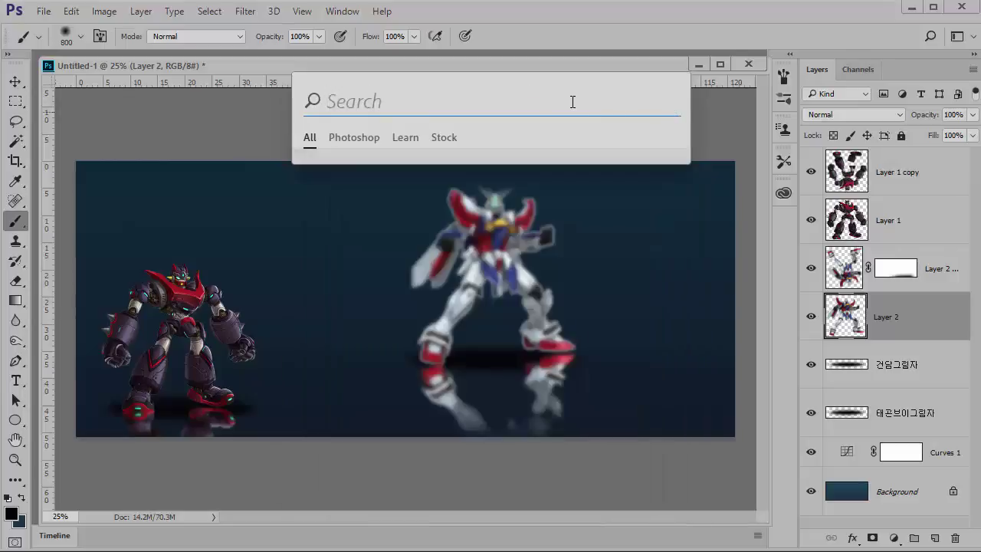
{"action": "key", "text": "Escape"}
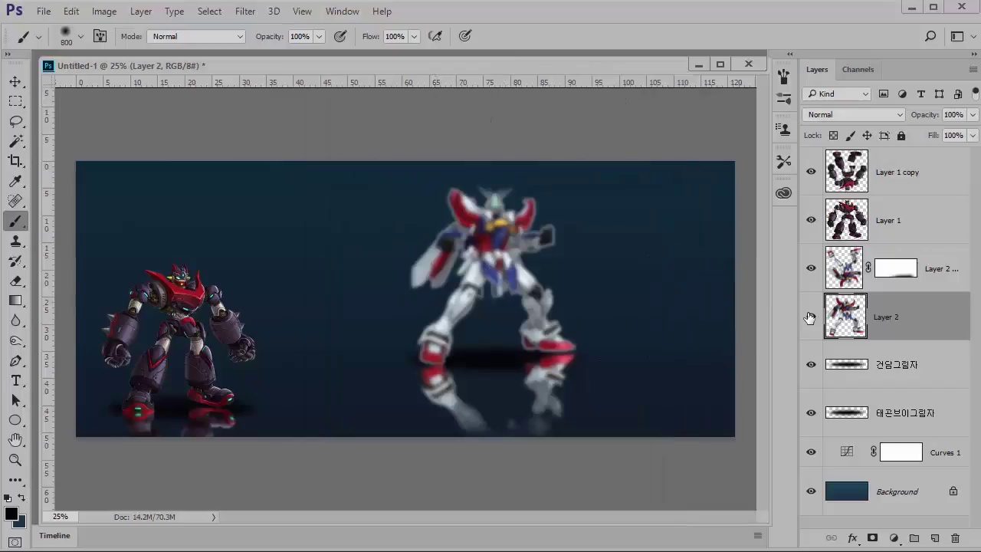
Select Layer 2 copy, Layer 2 and 건담그림자 together and move them horizontally until the Gundam stands just behind the red robot.
{"action": "left_click", "coordinate": [845, 272]}
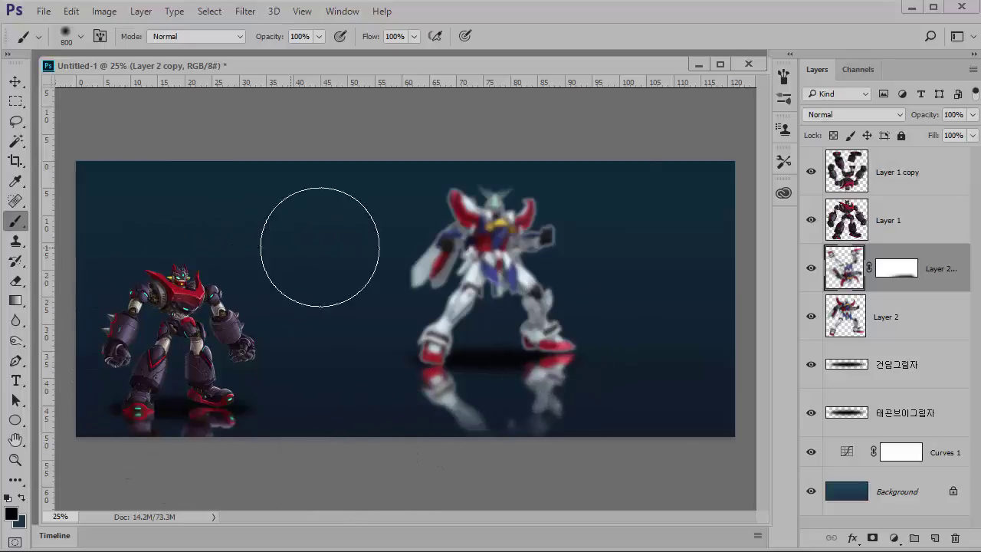
{"action": "left_click", "coordinate": [889, 325], "text": "shift"}
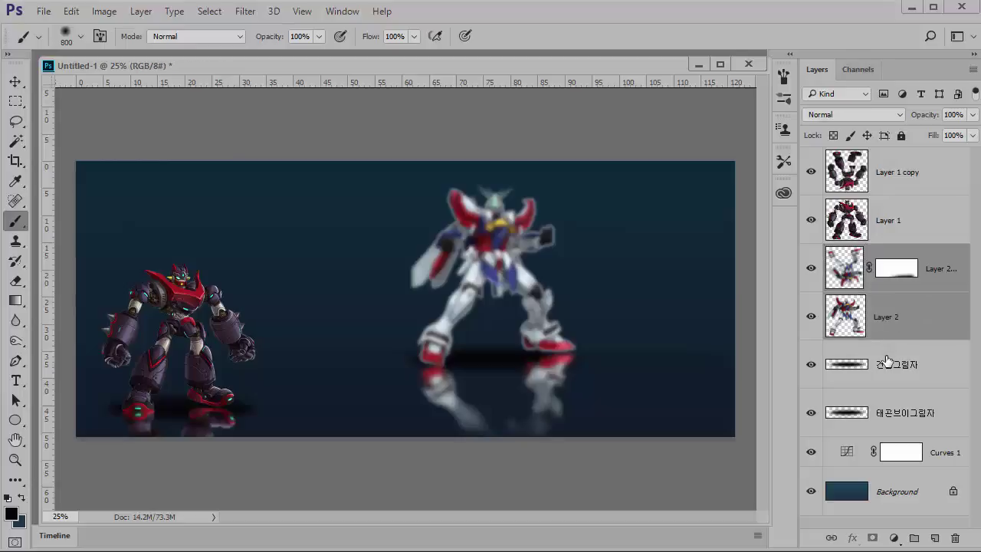
{"action": "left_click", "coordinate": [887, 365], "text": "shift"}
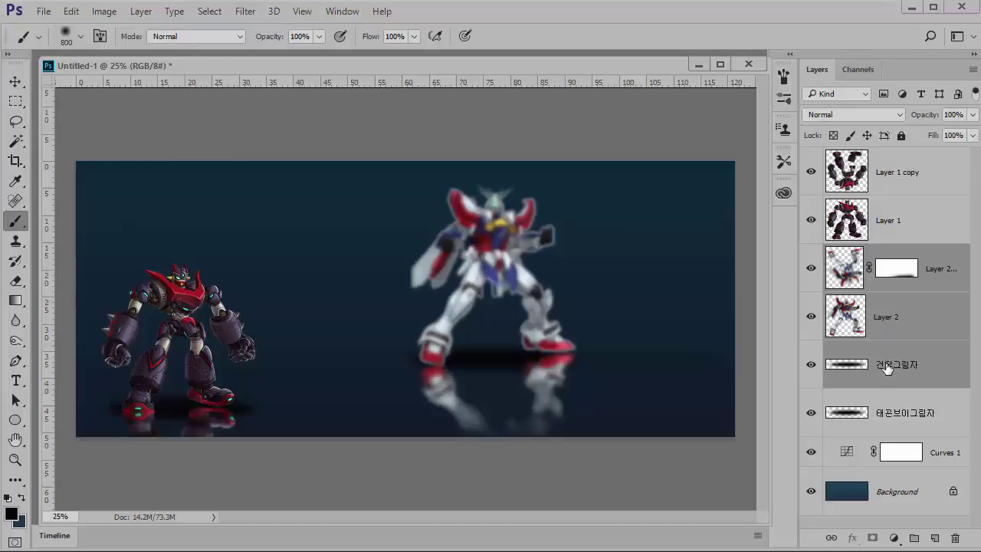
{"action": "right_click", "coordinate": [850, 263]}
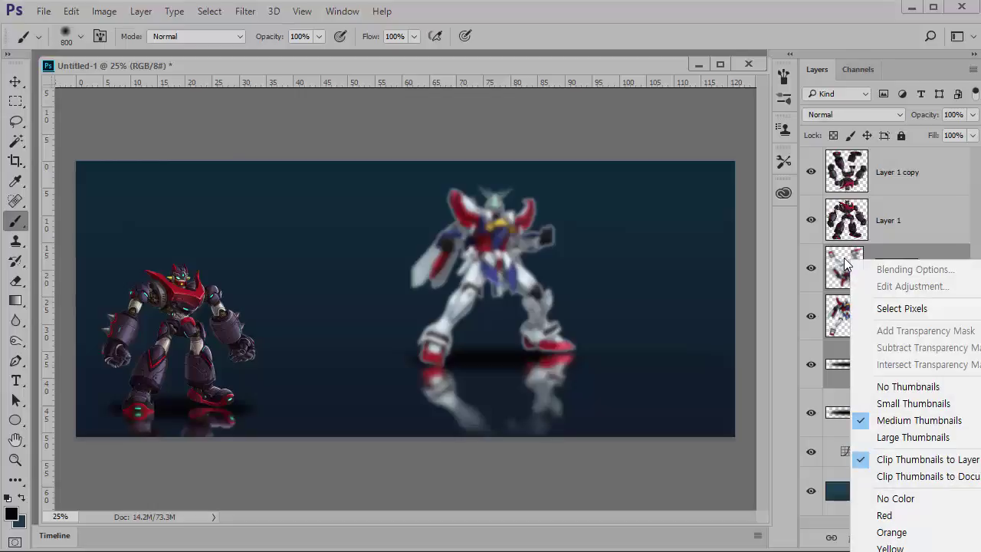
{"action": "key", "text": "Escape"}
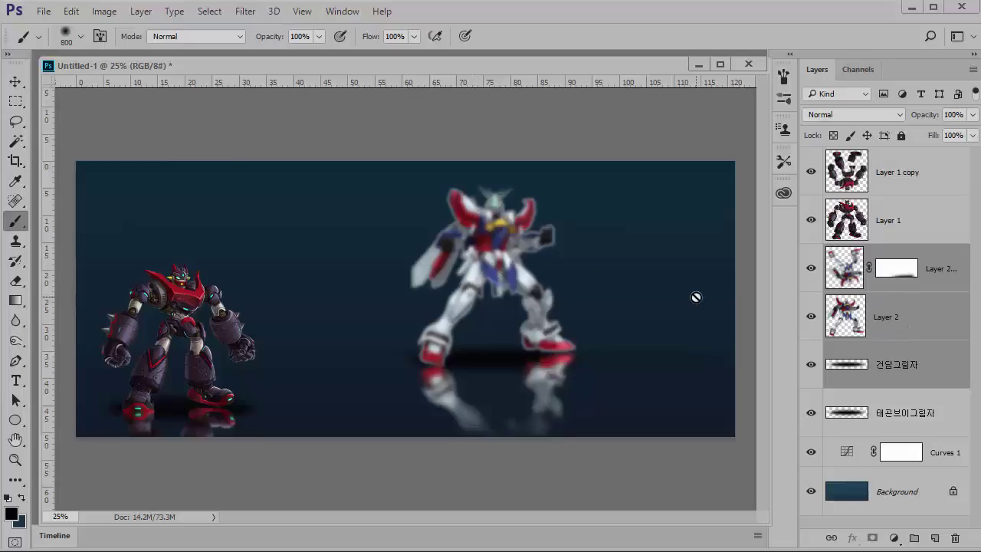
{"action": "key", "text": "v"}
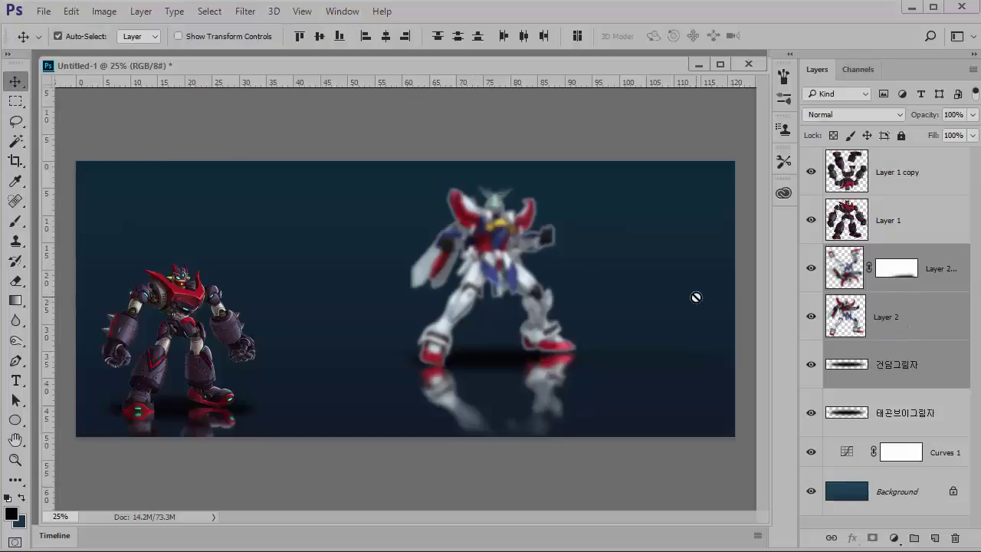
{"action": "key", "text": "shift+Left"}
{"action": "key", "text": "shift+Left"}
{"action": "key", "text": "shift+Left"}
{"action": "key", "text": "shift+Left"}
{"action": "key", "text": "shift+Left"}
{"action": "key", "text": "shift+Left"}
{"action": "key", "text": "shift+Left"}
{"action": "key", "text": "shift+Left"}
{"action": "key", "text": "shift+Left"}
{"action": "key", "text": "shift+Left"}
{"action": "key", "text": "shift+Left"}
{"action": "key", "text": "shift+Left"}
{"action": "key", "text": "shift+Left"}
{"action": "key", "text": "shift+Left"}
{"action": "key", "text": "shift+Left"}
{"action": "key", "text": "shift+Left"}
{"action": "key", "text": "shift+Left"}
{"action": "key", "text": "shift+Left"}
{"action": "key", "text": "shift+Left"}
{"action": "key", "text": "shift+Left"}
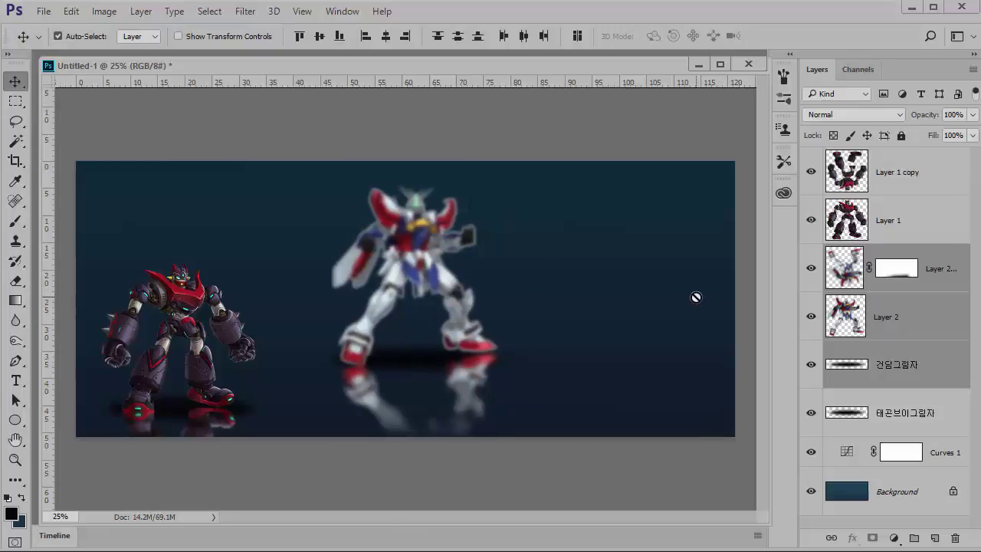
{"action": "key", "text": "shift+Left"}
{"action": "key", "text": "shift+Left"}
{"action": "key", "text": "shift+Left"}
{"action": "key", "text": "shift+Left"}
{"action": "key", "text": "shift+Left"}
{"action": "key", "text": "shift+Left"}
{"action": "key", "text": "shift+Left"}
{"action": "key", "text": "shift+Left"}
{"action": "key", "text": "shift+Left"}
{"action": "key", "text": "shift+Left"}
{"action": "key", "text": "shift+Left"}
{"action": "key", "text": "shift+Left"}
{"action": "key", "text": "shift+Left"}
{"action": "key", "text": "shift+Left"}
{"action": "key", "text": "shift+Left"}
{"action": "key", "text": "shift+Left"}
{"action": "key", "text": "shift+Left"}
{"action": "key", "text": "shift+Left"}
{"action": "key", "text": "shift+Left"}
{"action": "key", "text": "shift+Left"}
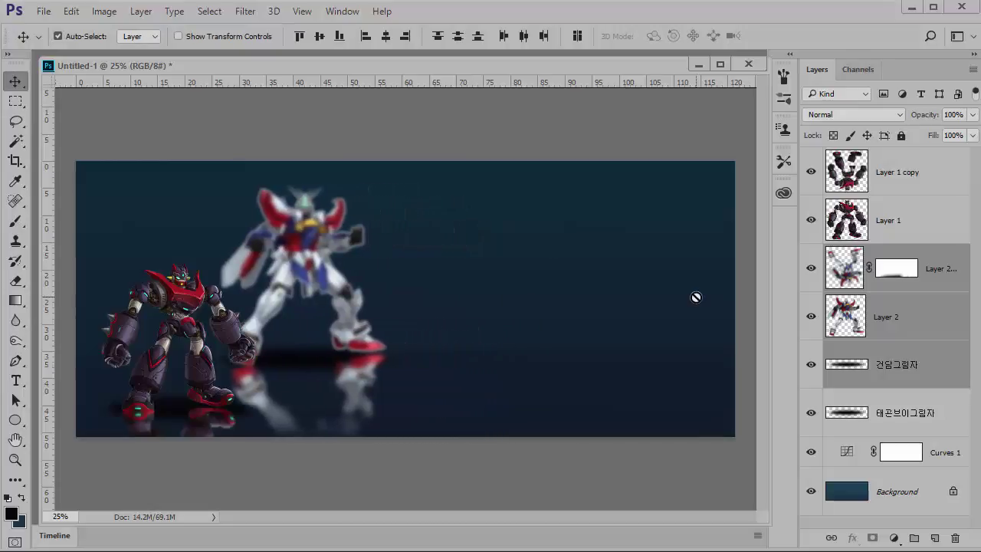
Lower the Gundam with its reflection and shadow to about the red robot's foot level, and nudge the group slightly away from it.
{"action": "key", "text": "shift+Down"}
{"action": "key", "text": "shift+Down"}
{"action": "key", "text": "shift+Down"}
{"action": "key", "text": "shift+Down"}
{"action": "key", "text": "shift+Down"}
{"action": "key", "text": "shift+Down"}
{"action": "key", "text": "shift+Down"}
{"action": "key", "text": "shift+Down"}
{"action": "key", "text": "shift+Down"}
{"action": "key", "text": "shift+Down"}
{"action": "key", "text": "shift+Down"}
{"action": "key", "text": "shift+Down"}
{"action": "key", "text": "shift+Down"}
{"action": "key", "text": "shift+Down"}
{"action": "key", "text": "shift+Down"}
{"action": "key", "text": "shift+Down"}
{"action": "key", "text": "shift+Down"}
{"action": "key", "text": "shift+Down"}
{"action": "key", "text": "shift+Down"}
{"action": "key", "text": "shift+Down"}
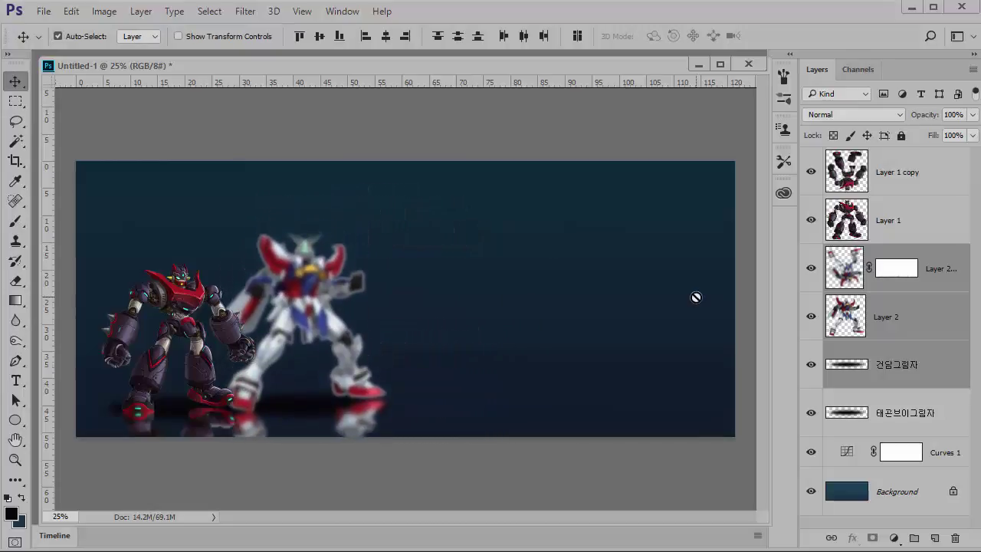
{"action": "key", "text": "shift+Right"}
{"action": "key", "text": "shift+Right"}
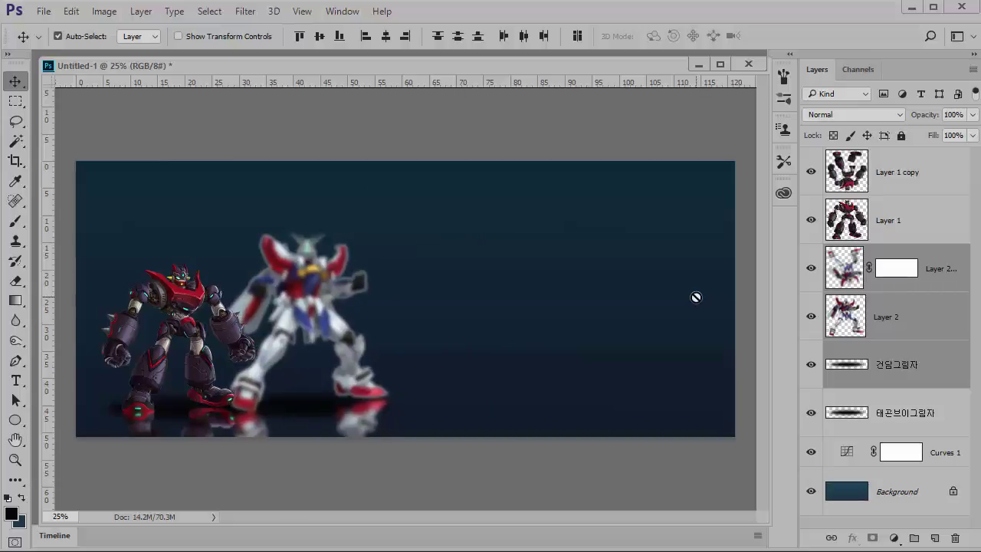